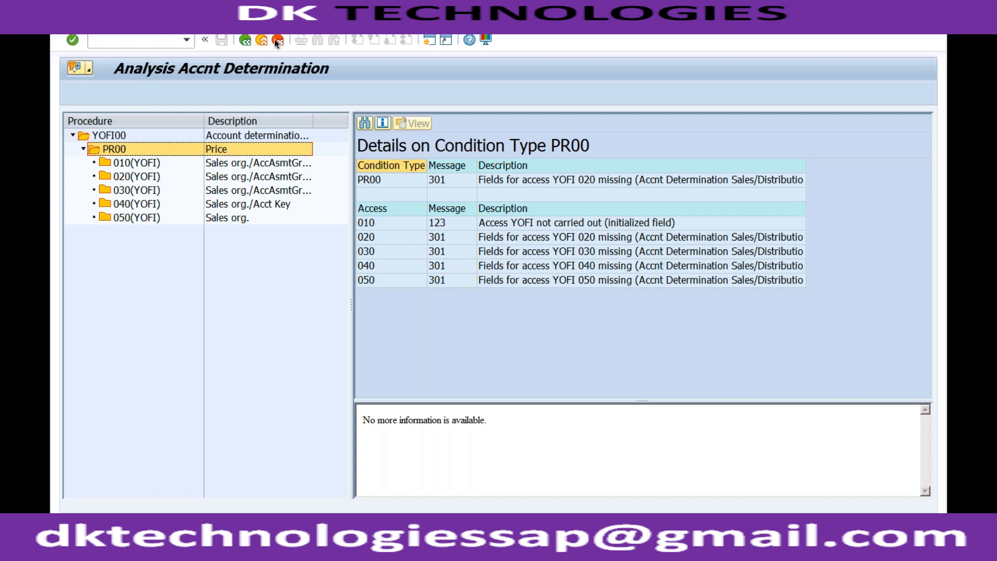
Open an additional session and start transaction VKOA for assigning G/L accounts
{"action": "left_click", "coordinate": [148, 42]}
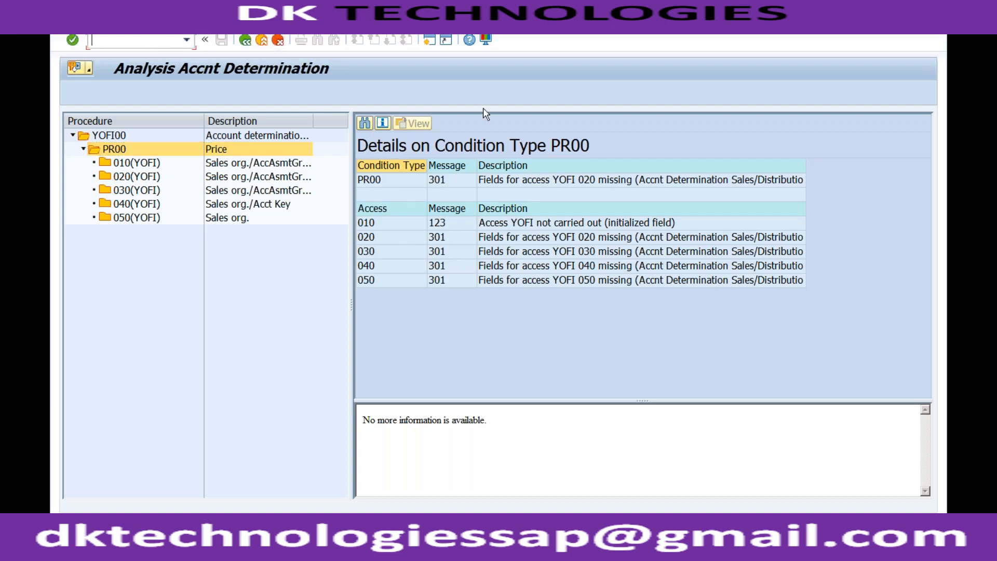
{"action": "left_click", "coordinate": [431, 42]}
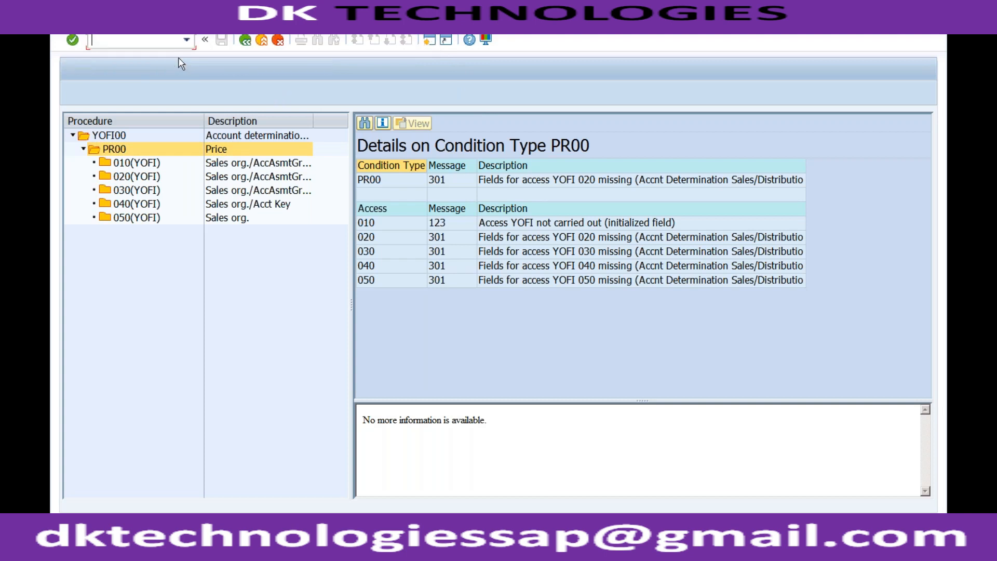
{"action": "type", "text": "vkoa"}
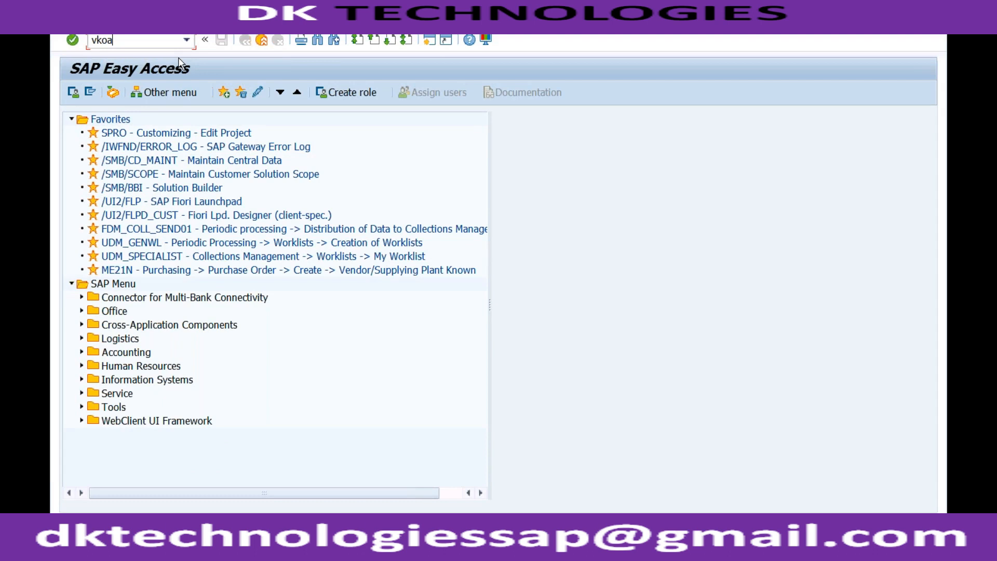
{"action": "key", "text": "Return"}
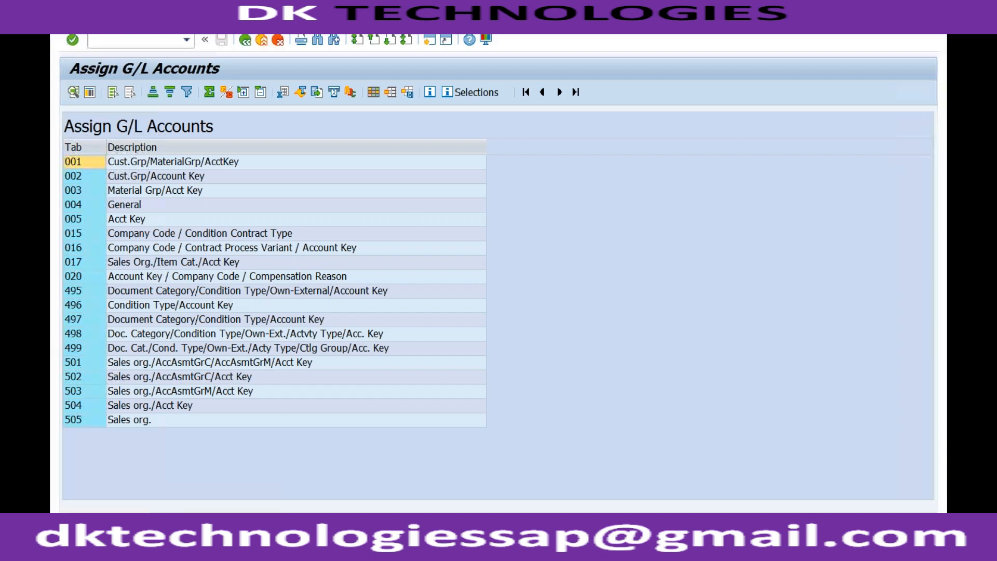
Switch to the account determination analysis and inspect the PR00 message and the details of access 010 (YOFI)
{"action": "left_click", "coordinate": [262, 547]}
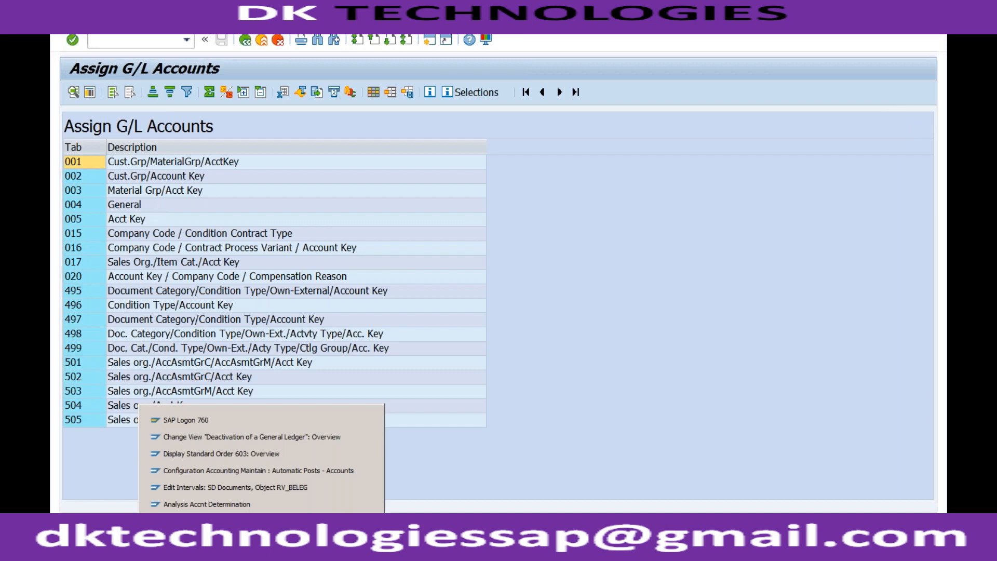
{"action": "left_click", "coordinate": [248, 503]}
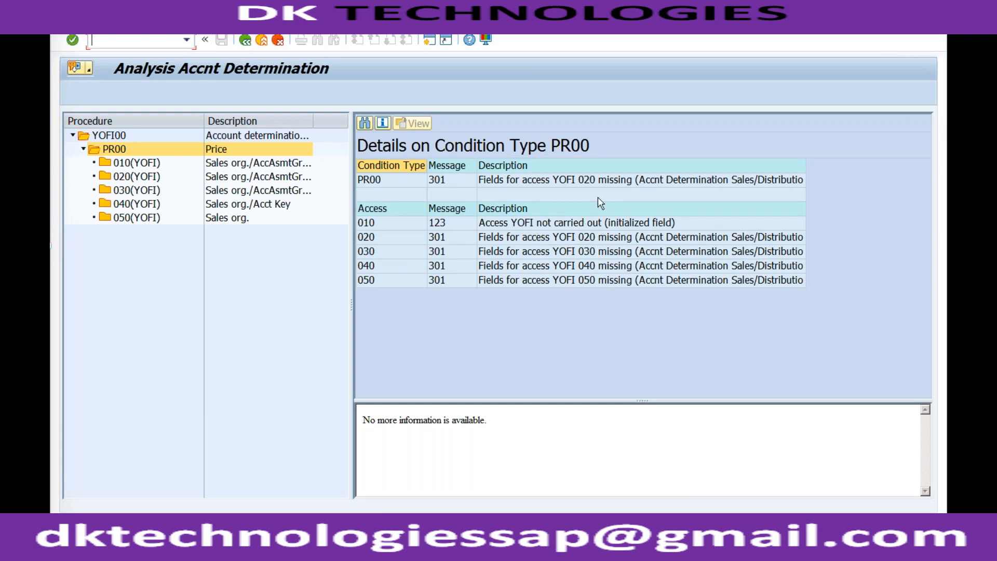
{"action": "left_click", "coordinate": [601, 182]}
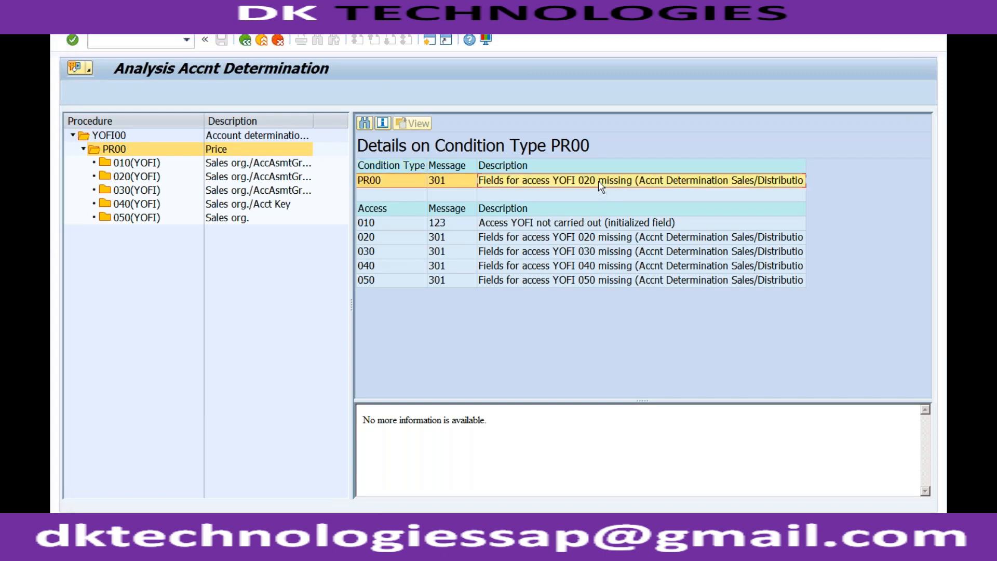
{"action": "left_click", "coordinate": [153, 167]}
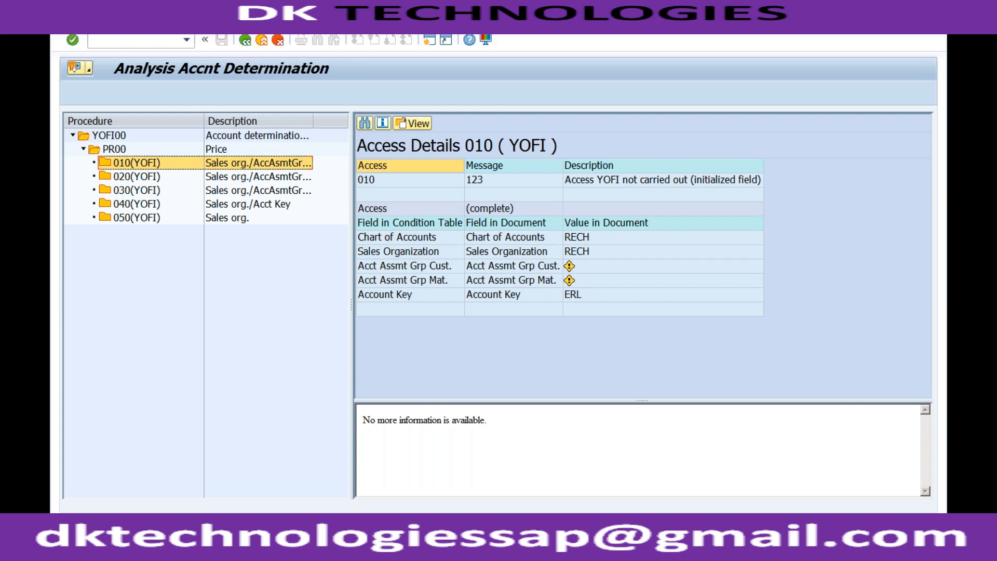
Return to the G/L account assignment session and open table 001, Cust.Grp/MaterialGrp/AcctKey
{"action": "left_click", "coordinate": [261, 537]}
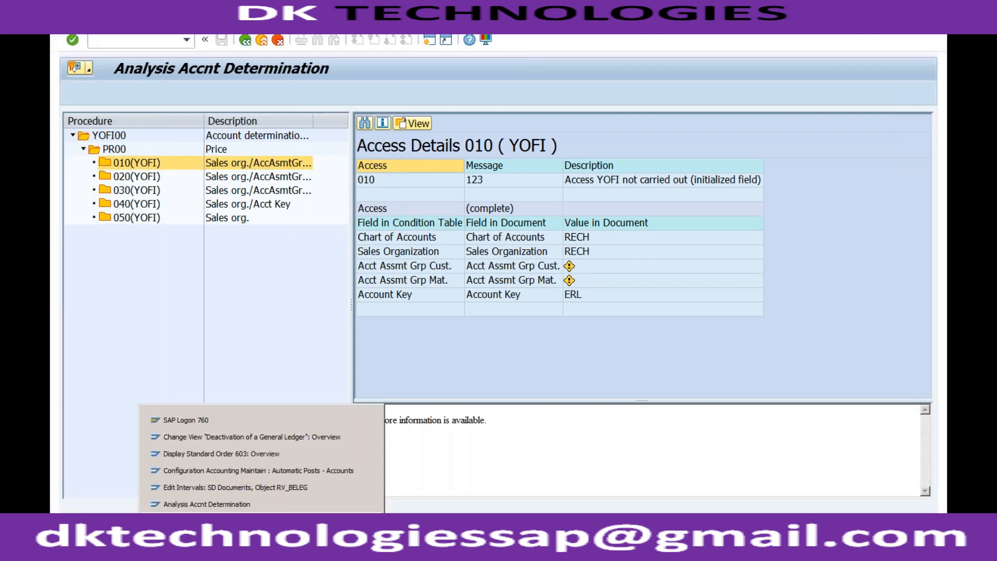
{"action": "left_click", "coordinate": [244, 470]}
{"action": "double_click", "coordinate": [195, 161]}
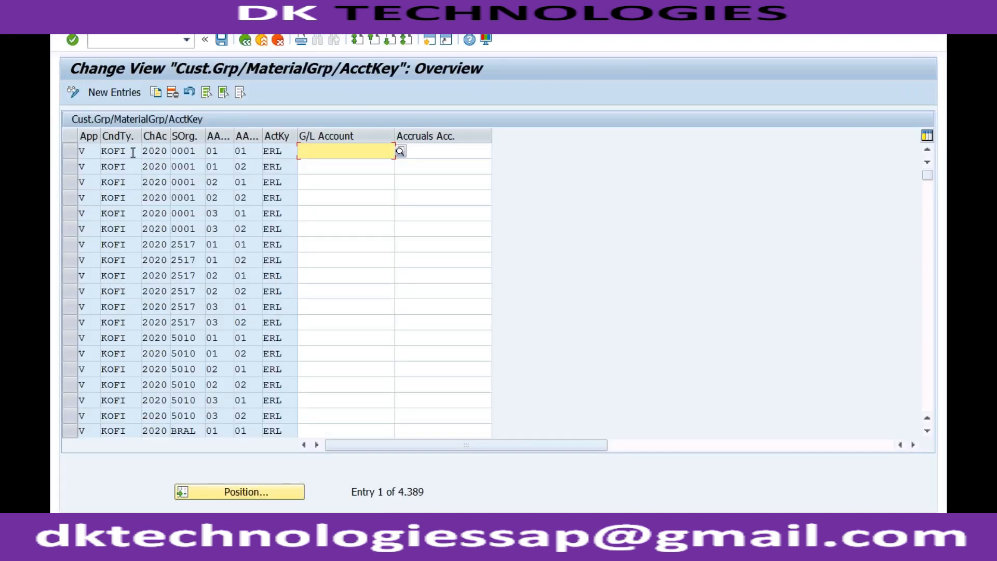
Examine the first entry's condition type, chart of accounts, sales organization, account assignment groups, account key and G/L account fields
{"action": "left_click", "coordinate": [155, 151]}
{"action": "left_click", "coordinate": [188, 152]}
{"action": "left_click", "coordinate": [218, 152]}
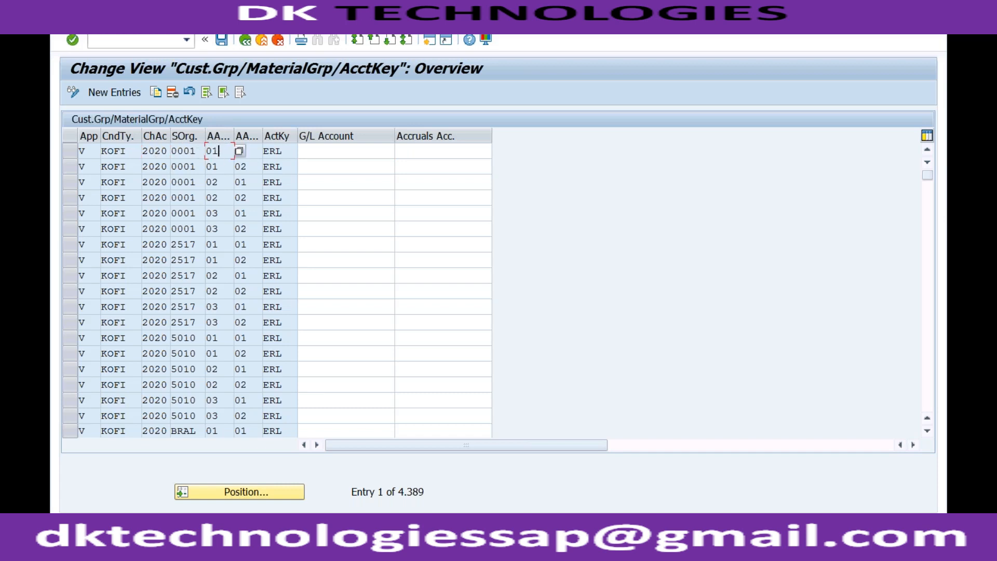
{"action": "left_click", "coordinate": [254, 152]}
{"action": "left_click", "coordinate": [332, 151]}
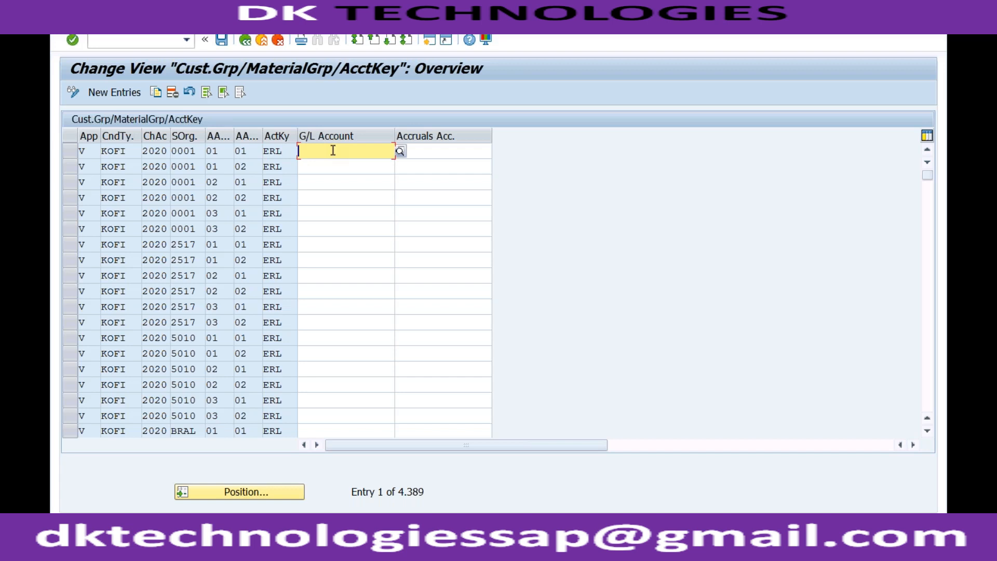
{"action": "left_click", "coordinate": [98, 151]}
{"action": "left_click", "coordinate": [133, 153]}
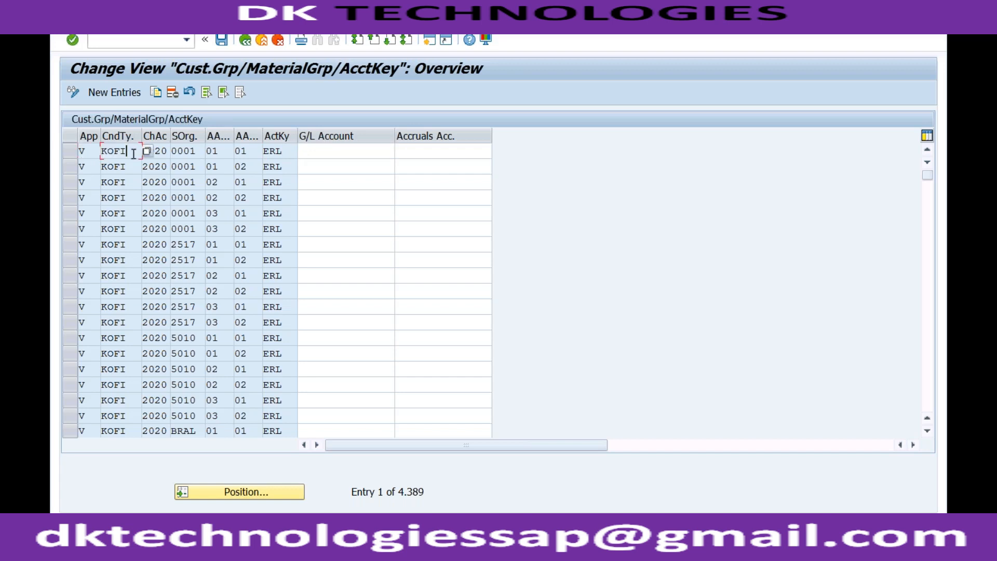
{"action": "left_click", "coordinate": [162, 153]}
{"action": "left_click", "coordinate": [194, 154]}
{"action": "left_click", "coordinate": [228, 154]}
{"action": "left_click", "coordinate": [261, 154]}
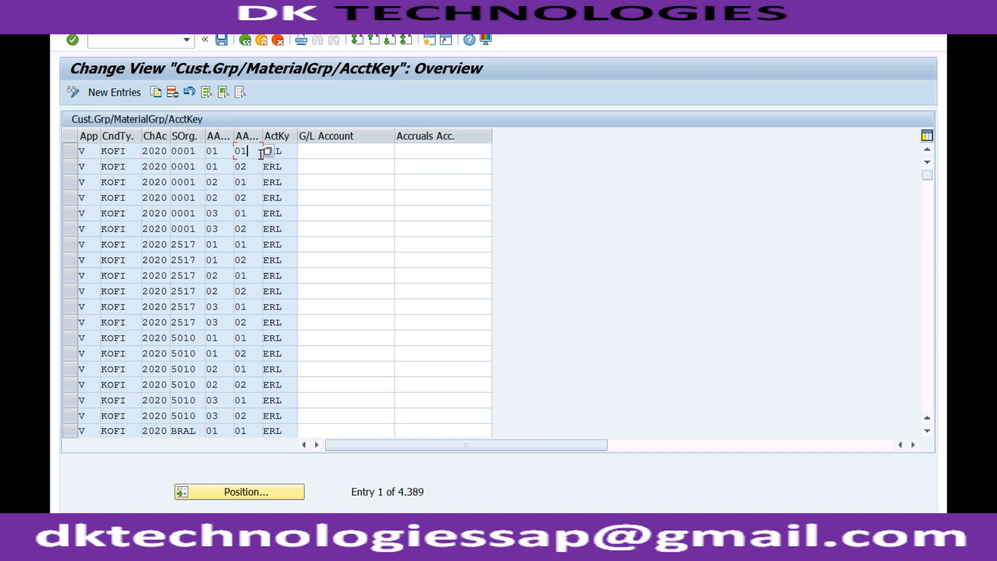
{"action": "left_click", "coordinate": [283, 153]}
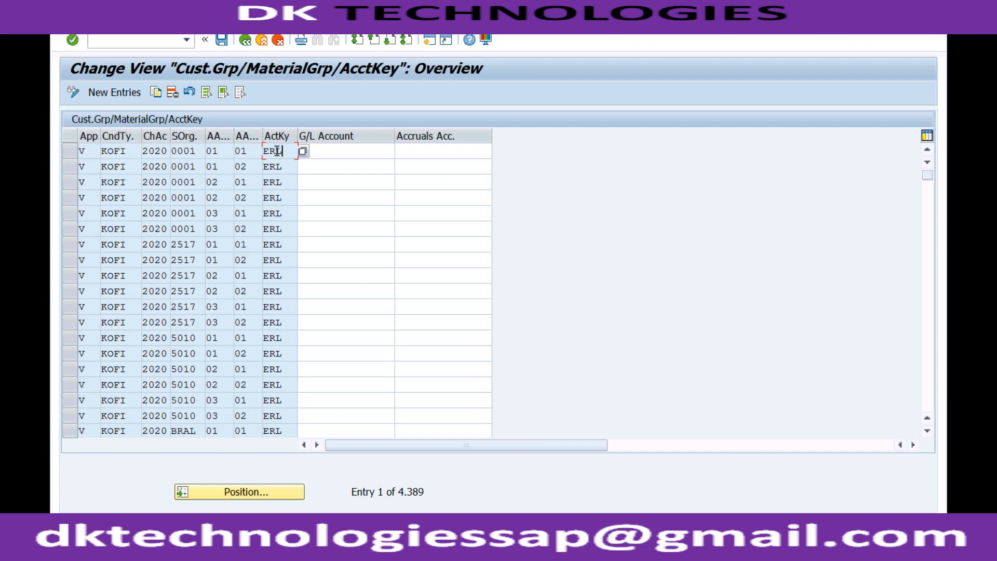
{"action": "left_click", "coordinate": [162, 154]}
{"action": "left_click", "coordinate": [194, 154]}
{"action": "left_click", "coordinate": [223, 153]}
{"action": "left_click", "coordinate": [281, 152]}
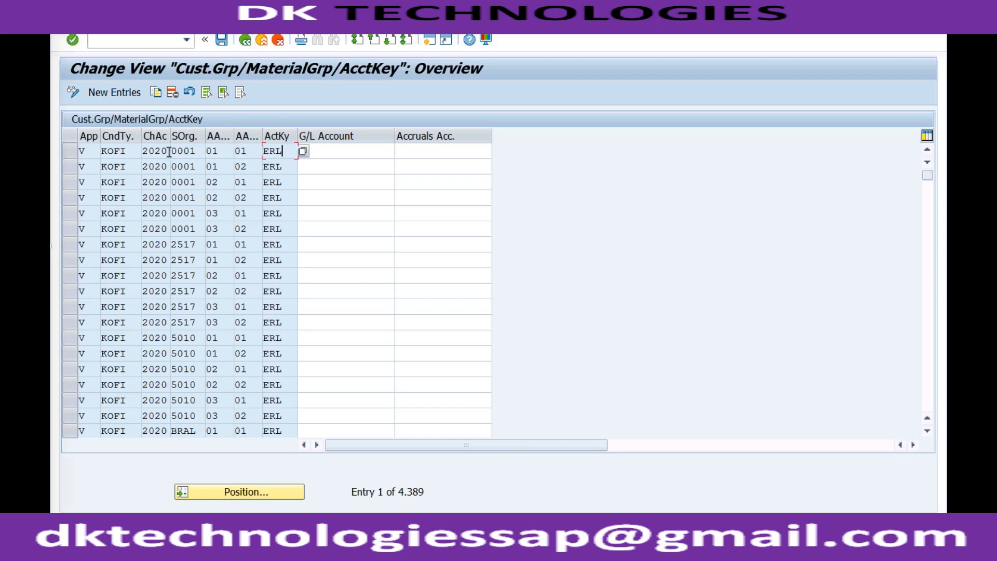
Look through tables 002 (Cust.Grp/Account Key) and 003 (Material Grp/Acct Key), returning to the table list
{"action": "left_click", "coordinate": [245, 40]}
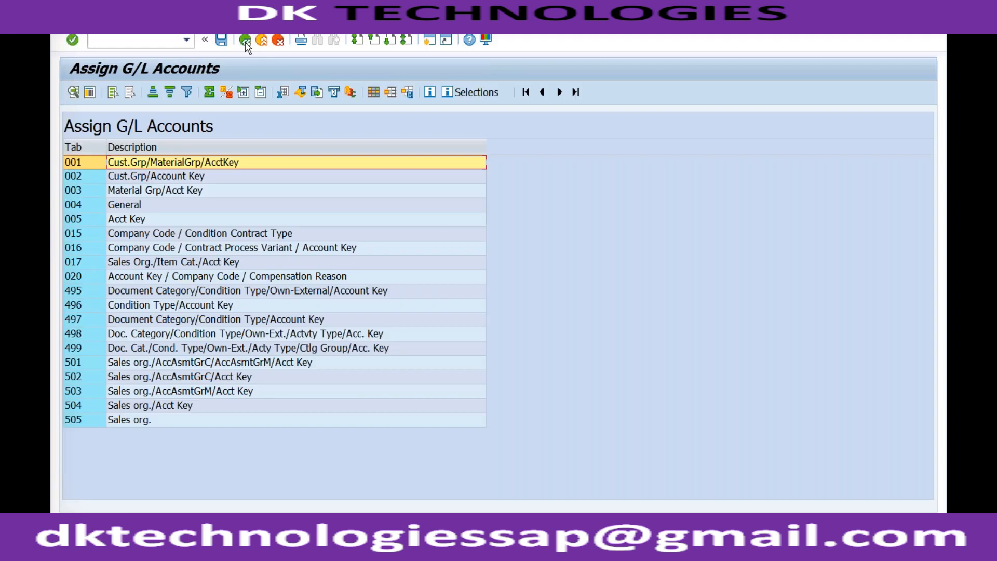
{"action": "double_click", "coordinate": [170, 181]}
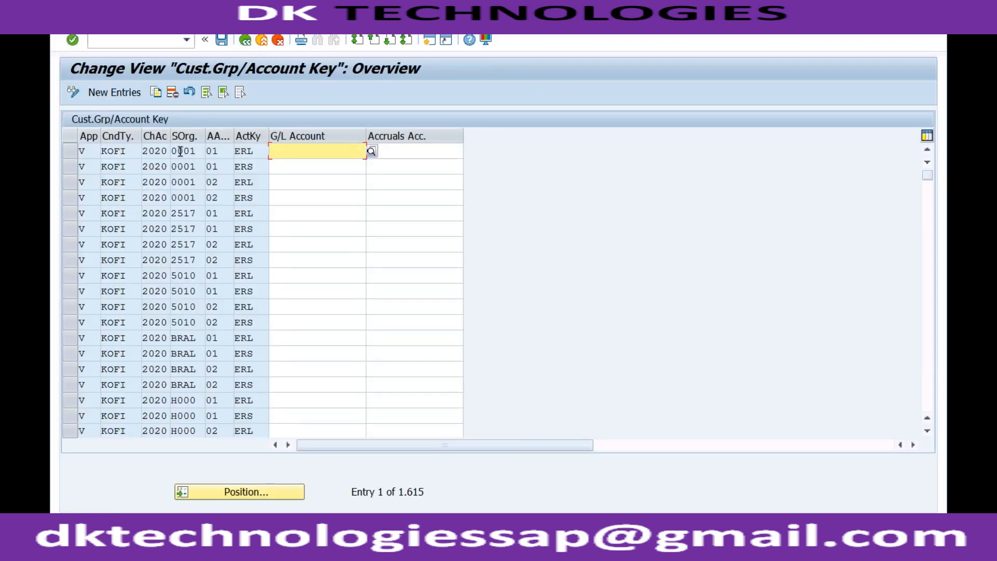
{"action": "left_click", "coordinate": [244, 44]}
{"action": "double_click", "coordinate": [149, 191]}
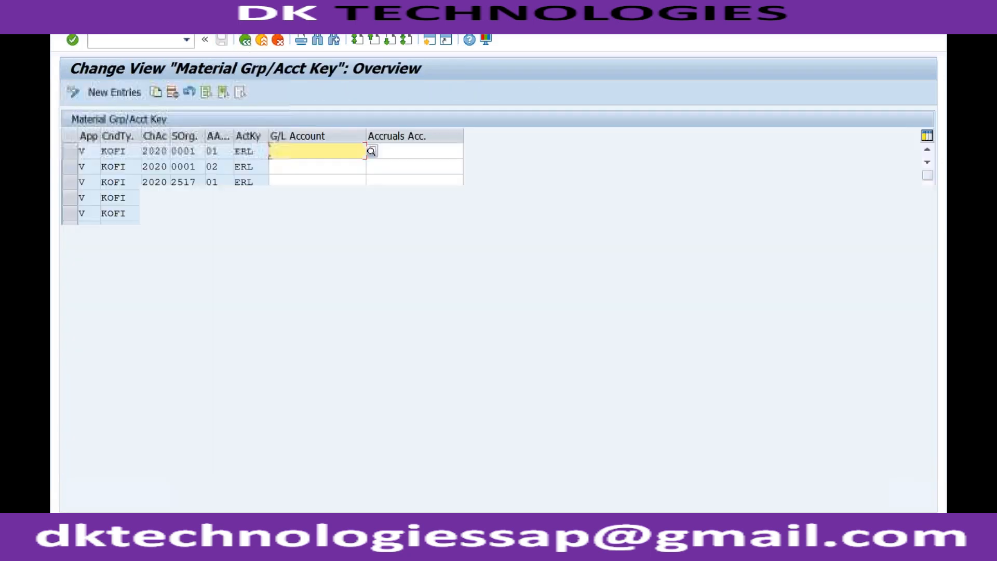
{"action": "left_click", "coordinate": [244, 40]}
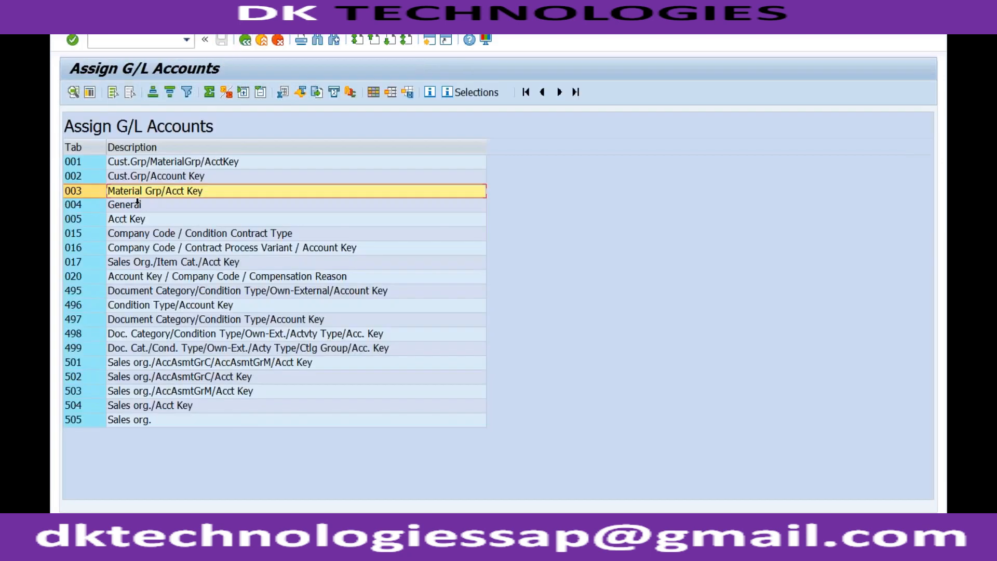
Open table 004, General, and examine the sales organization and G/L account of its first entry
{"action": "double_click", "coordinate": [138, 204]}
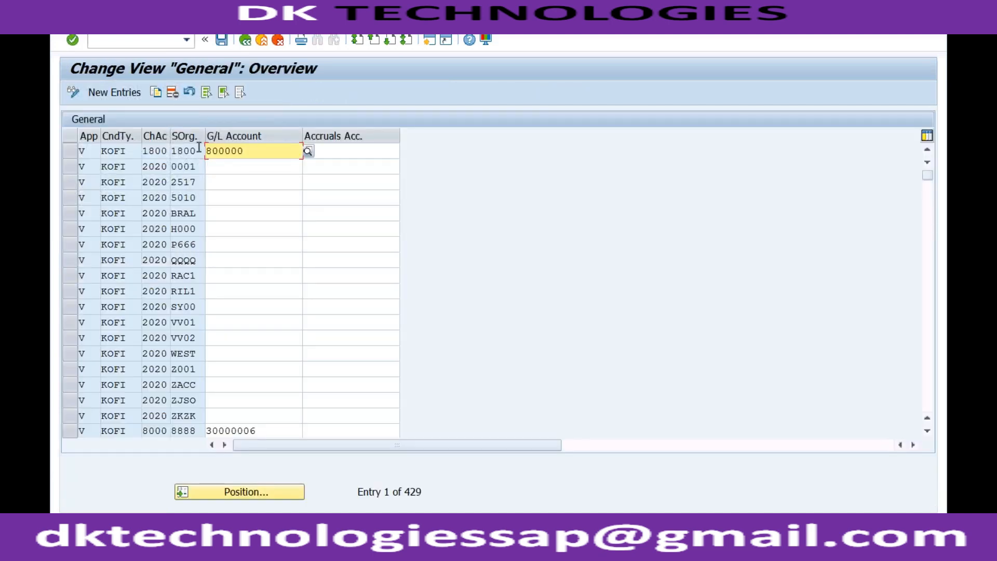
{"action": "left_click", "coordinate": [199, 151]}
{"action": "left_click", "coordinate": [252, 151]}
{"action": "left_click_drag", "start_coordinate": [244, 151], "coordinate": [200, 154]}
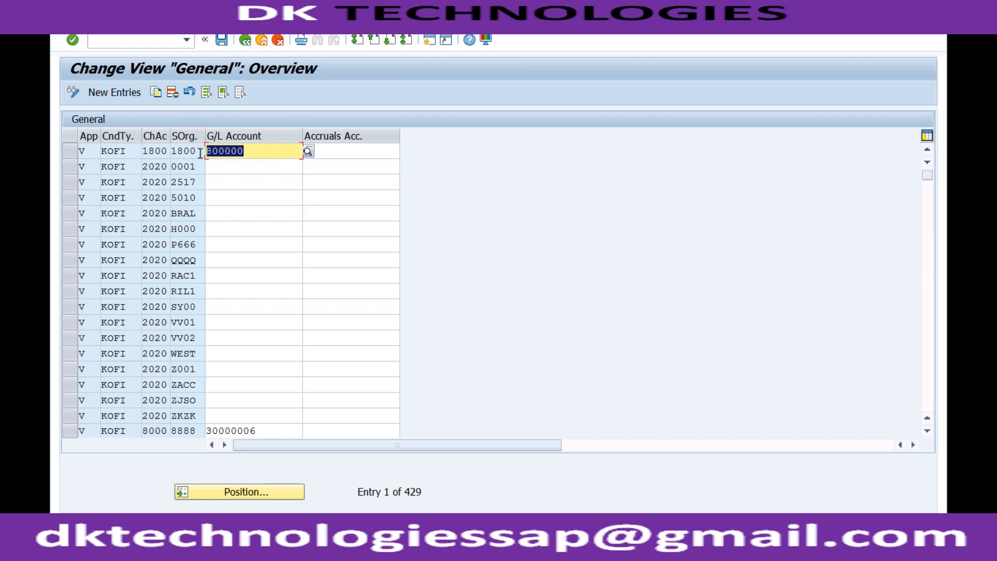
{"action": "left_click", "coordinate": [196, 150]}
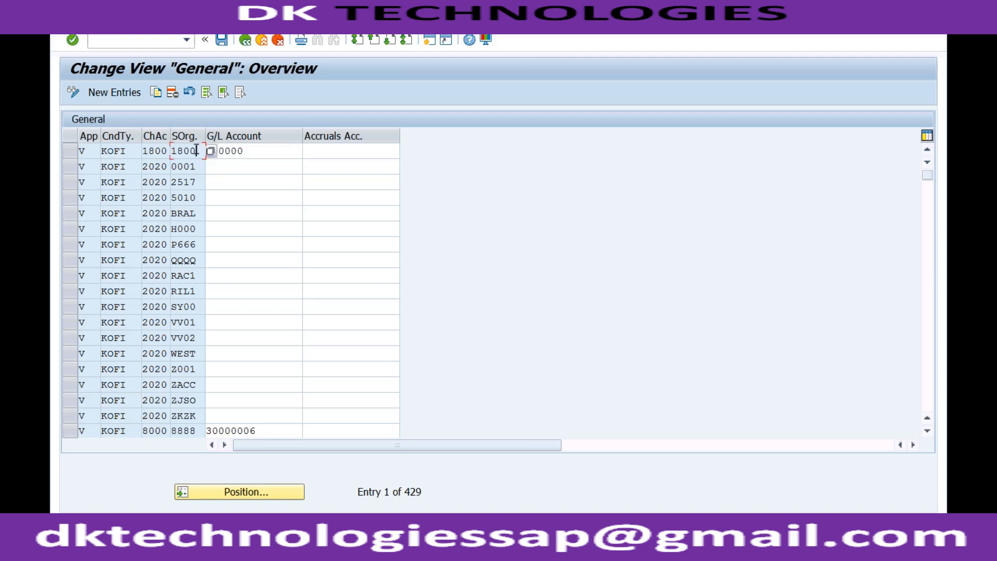
{"action": "left_click", "coordinate": [251, 151]}
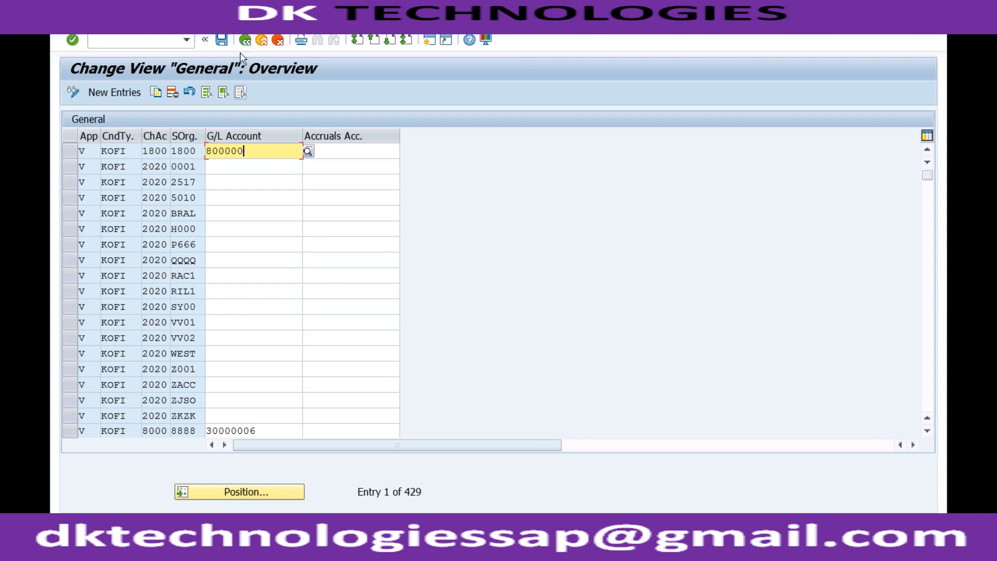
Reopen table 001, Cust.Grp/MaterialGrp/AcctKey, and copy its first entry with account key ERL
{"action": "left_click", "coordinate": [245, 40]}
{"action": "double_click", "coordinate": [188, 163]}
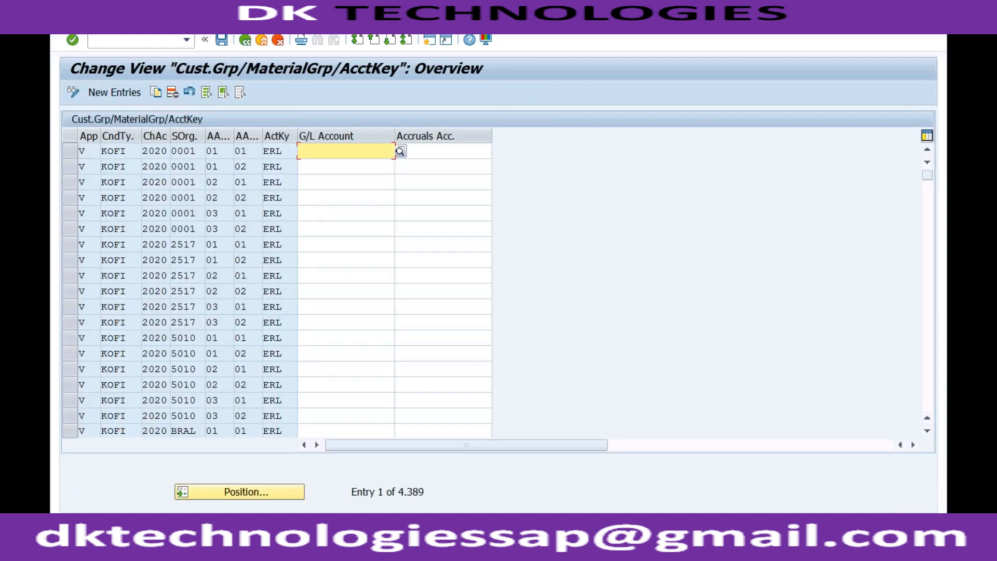
{"action": "left_click", "coordinate": [291, 152]}
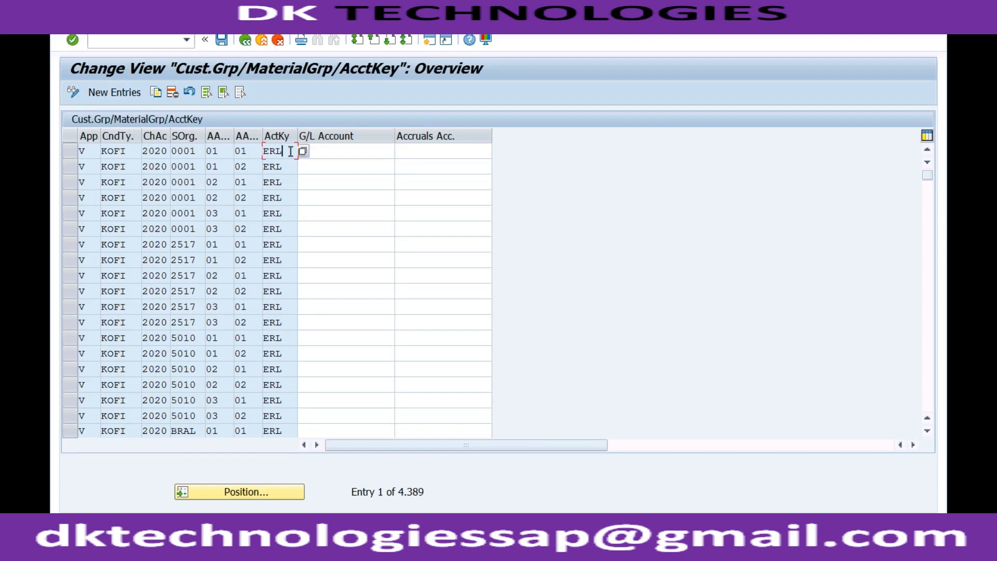
{"action": "left_click", "coordinate": [328, 152]}
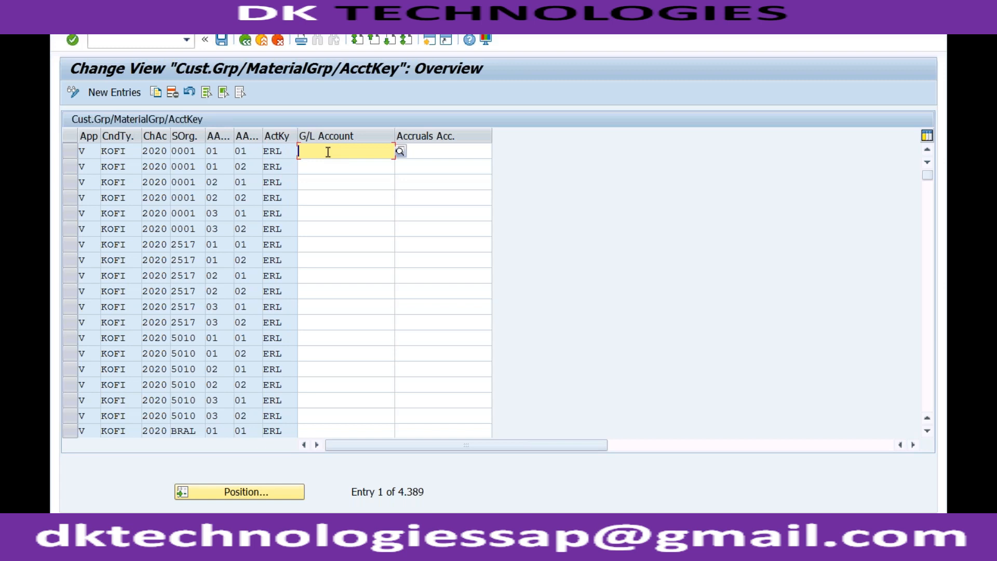
{"action": "left_click", "coordinate": [72, 152]}
{"action": "left_click", "coordinate": [155, 92]}
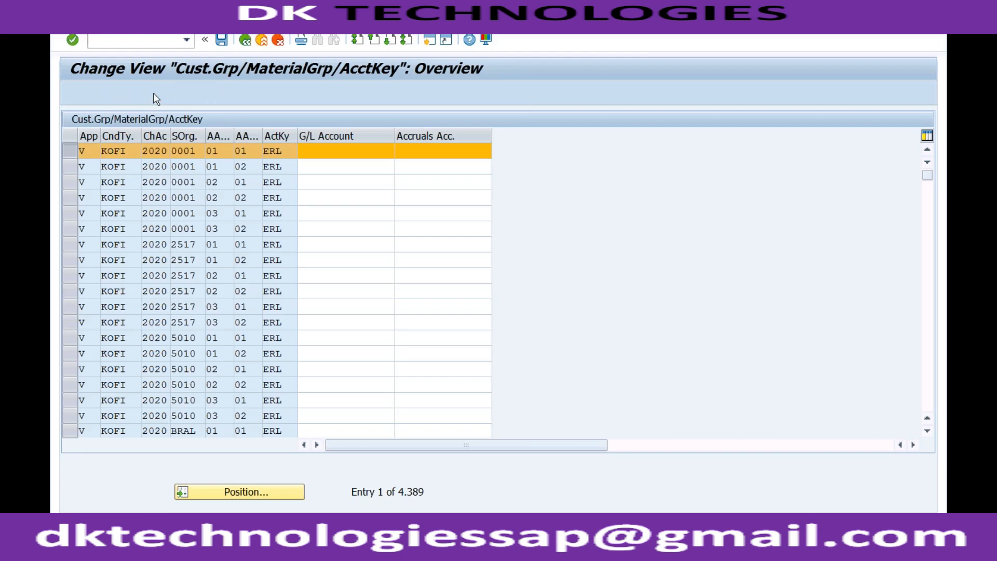
Keep application V and condition type KOFI in the copied entry and set its chart of accounts to RECH
{"action": "key", "text": "Tab"}
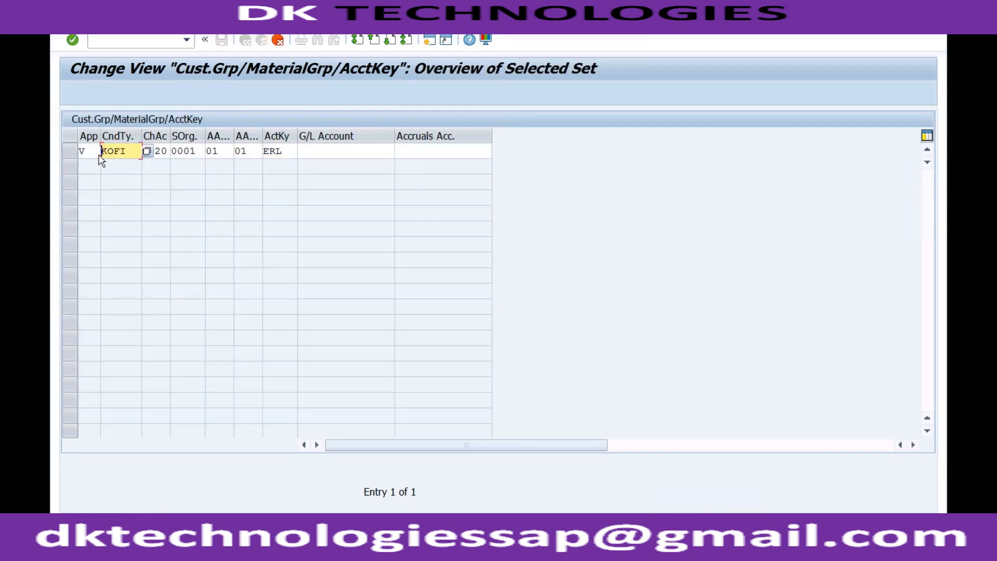
{"action": "left_click", "coordinate": [91, 149]}
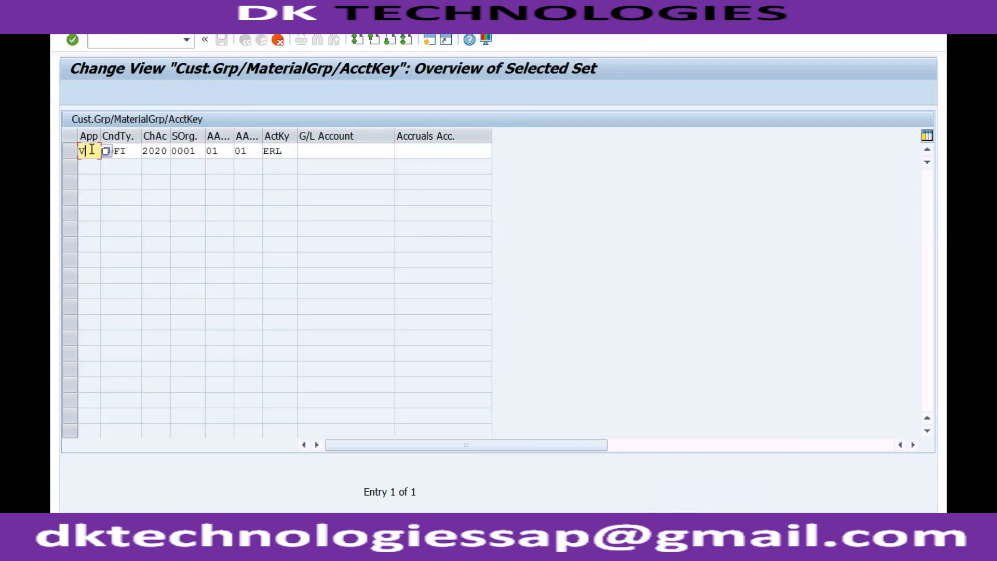
{"action": "left_click", "coordinate": [131, 151]}
{"action": "key", "text": "Tab"}
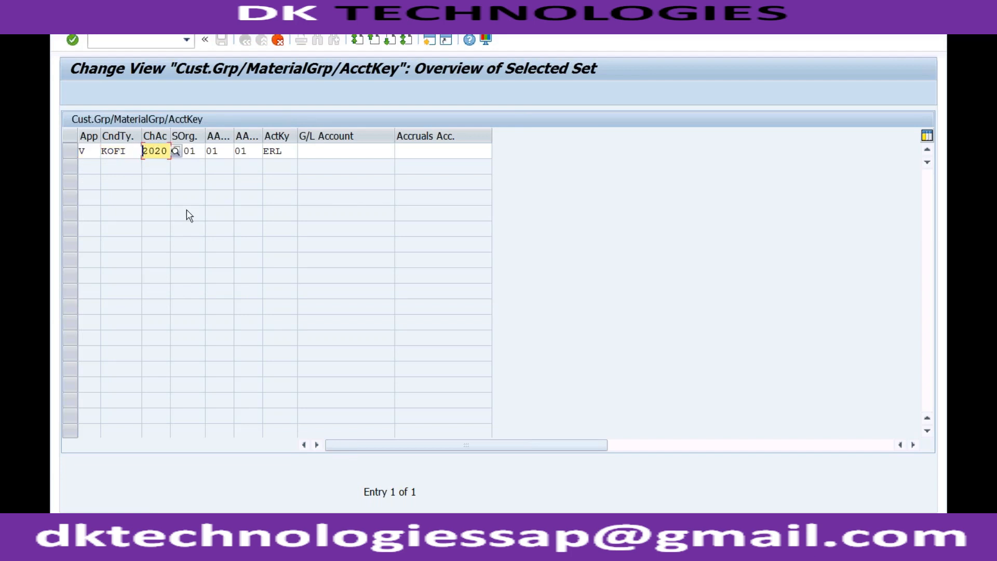
{"action": "type", "text": "RECH"}
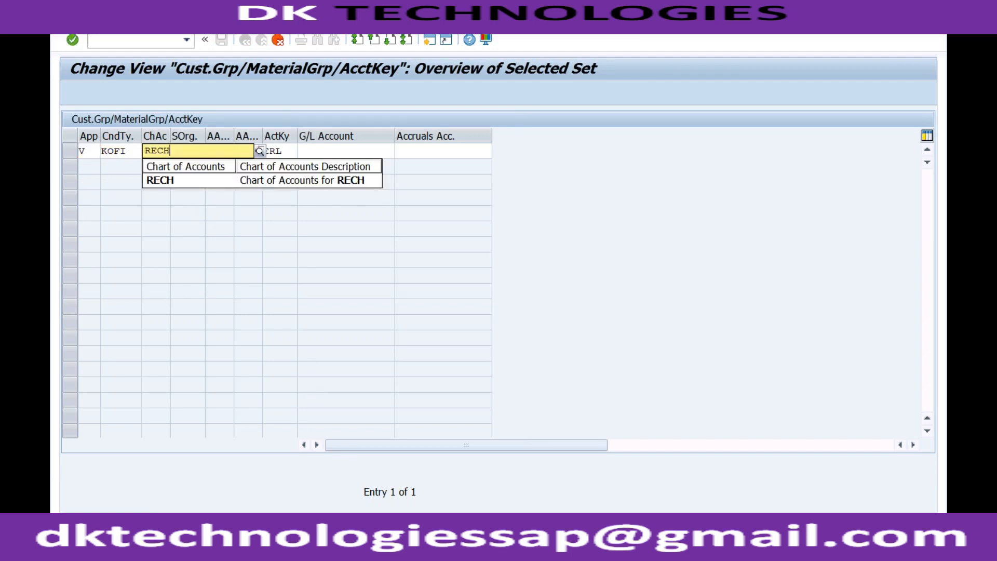
Switch to the account determination analysis and check the chart of accounts and sales organization values for access 010
{"action": "left_click", "coordinate": [261, 550]}
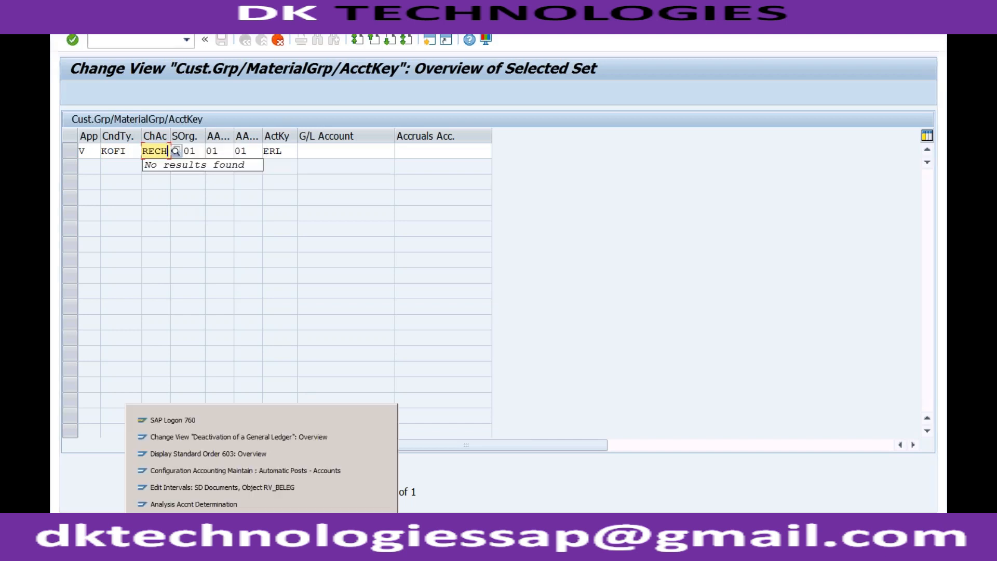
{"action": "left_click", "coordinate": [264, 504]}
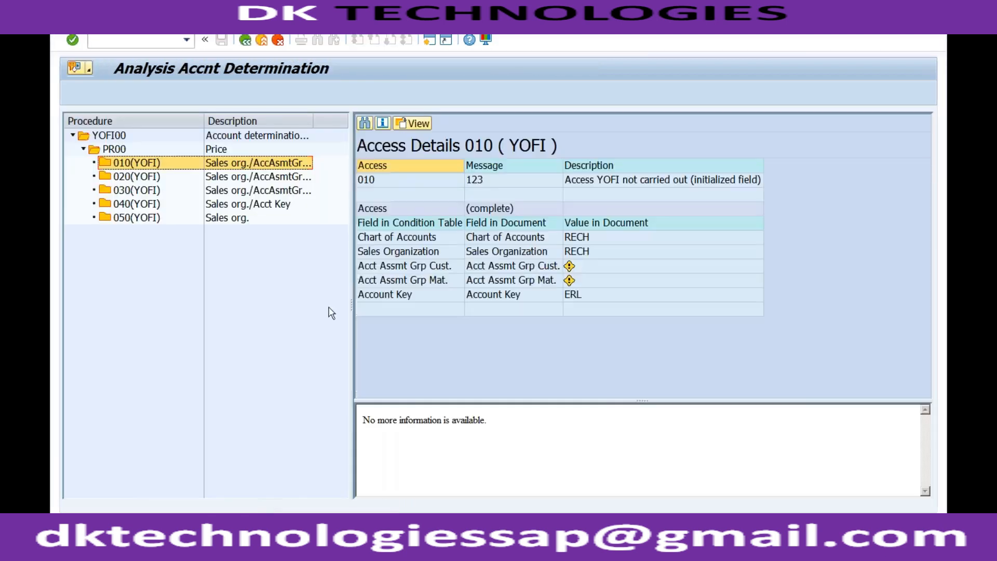
{"action": "left_click", "coordinate": [587, 239]}
{"action": "left_click", "coordinate": [589, 254]}
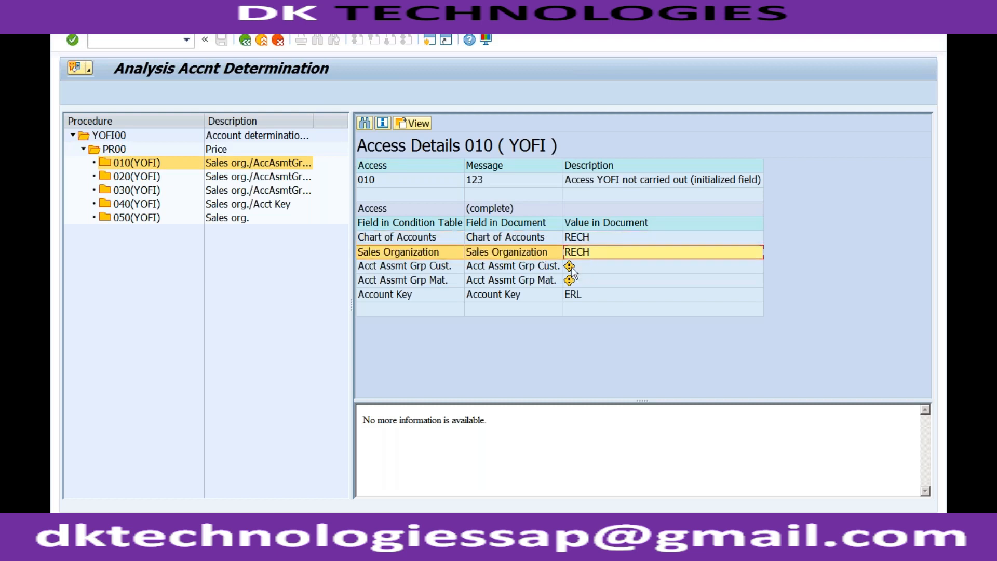
Check the account key for access 010, and set the copied entry's sales organization to RECH with both account assignment groups empty
{"action": "left_click", "coordinate": [572, 294]}
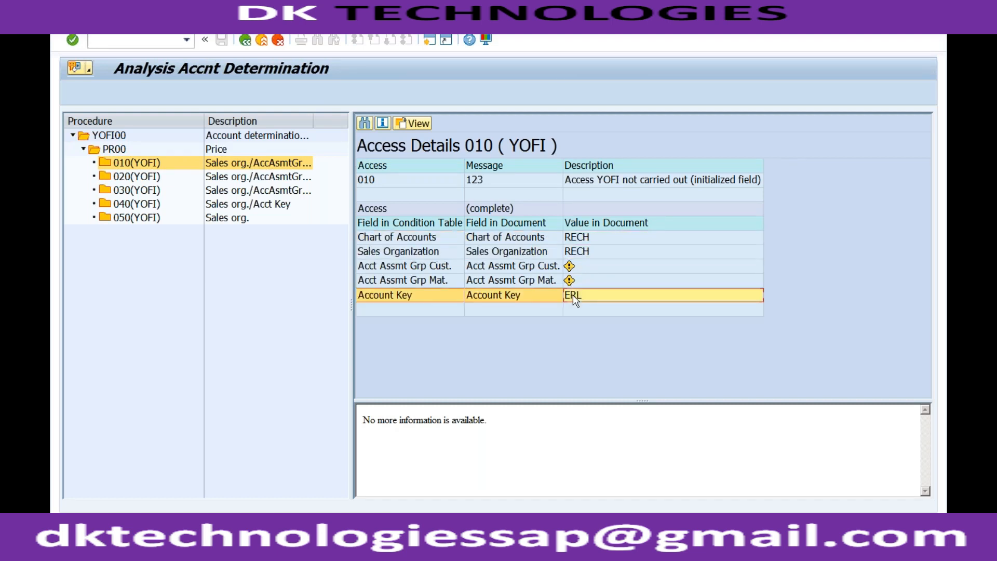
{"action": "left_click", "coordinate": [262, 527]}
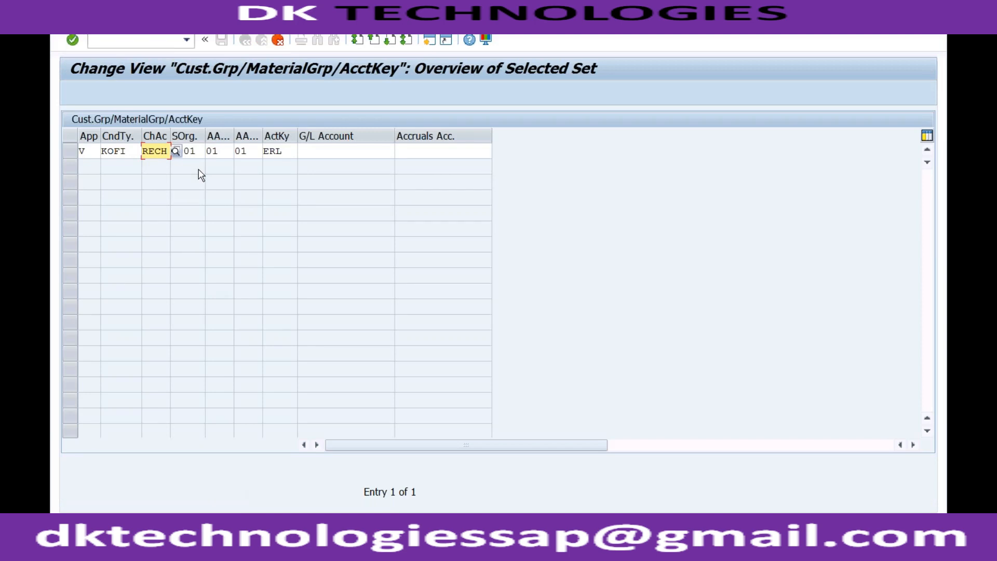
{"action": "key", "text": "Tab"}
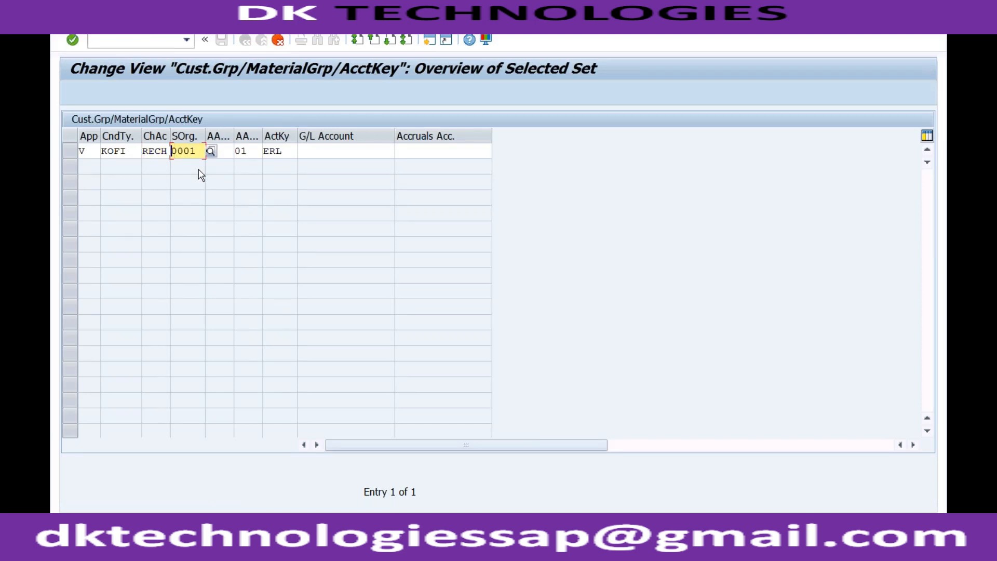
{"action": "double_click", "coordinate": [177, 150]}
{"action": "type", "text": "RECH"}
{"action": "key", "text": "Tab"}
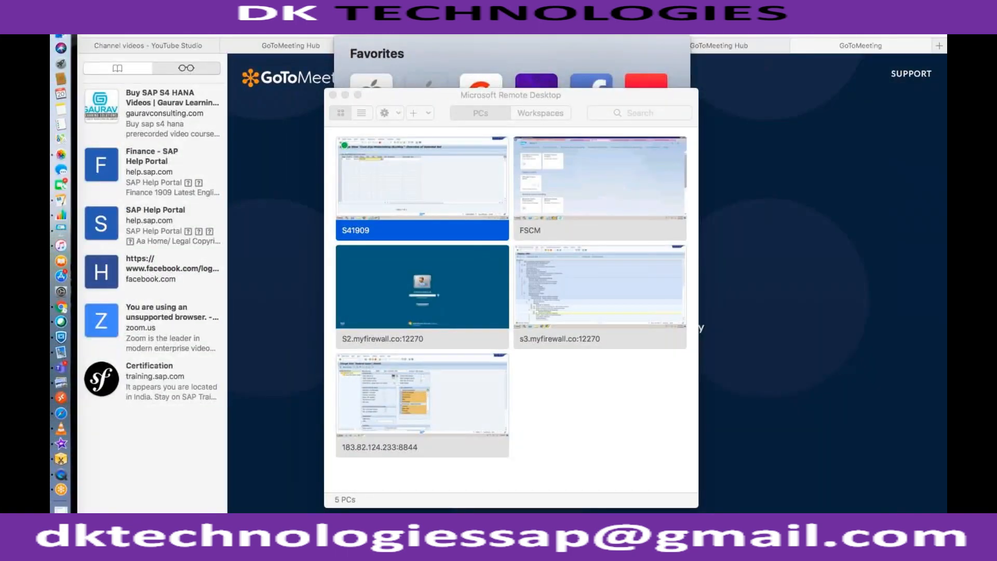
Reopen the S41909 remote desktop session and go to the G/L Account field of the copied entry
{"action": "double_click", "coordinate": [343, 179]}
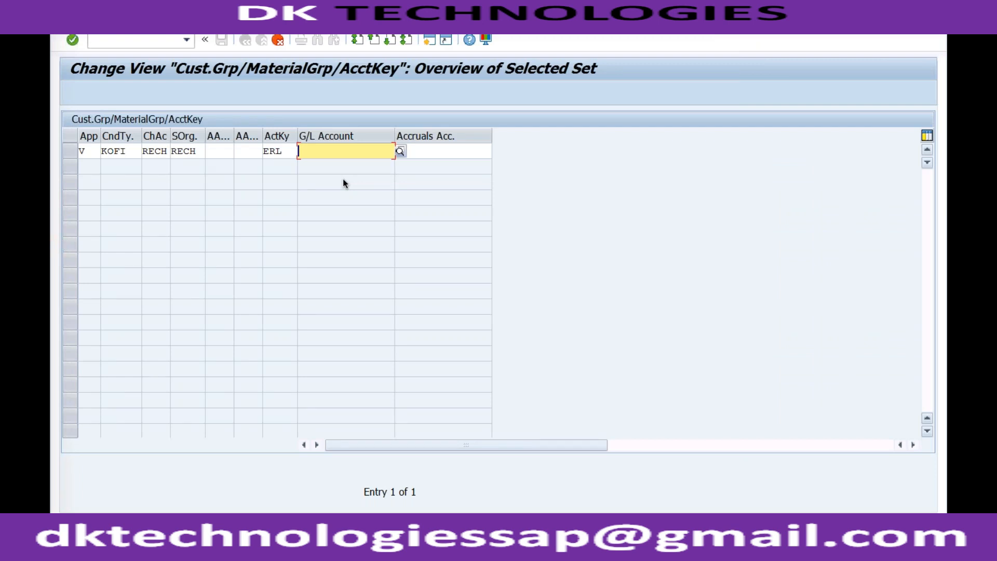
{"action": "left_click", "coordinate": [433, 150]}
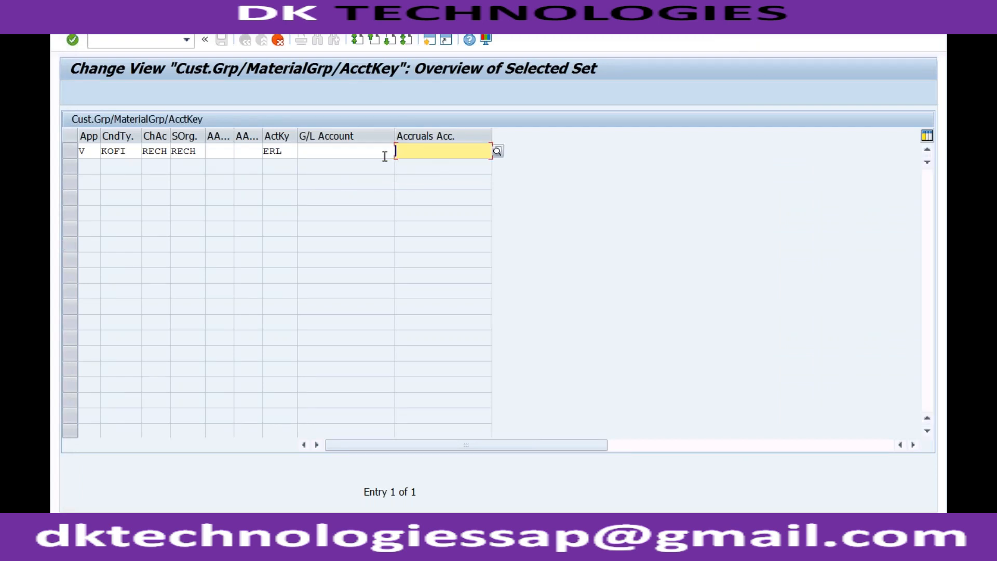
{"action": "left_click", "coordinate": [387, 152]}
{"action": "left_click", "coordinate": [427, 150]}
{"action": "left_click", "coordinate": [374, 151]}
{"action": "left_click", "coordinate": [422, 150]}
{"action": "left_click", "coordinate": [328, 151]}
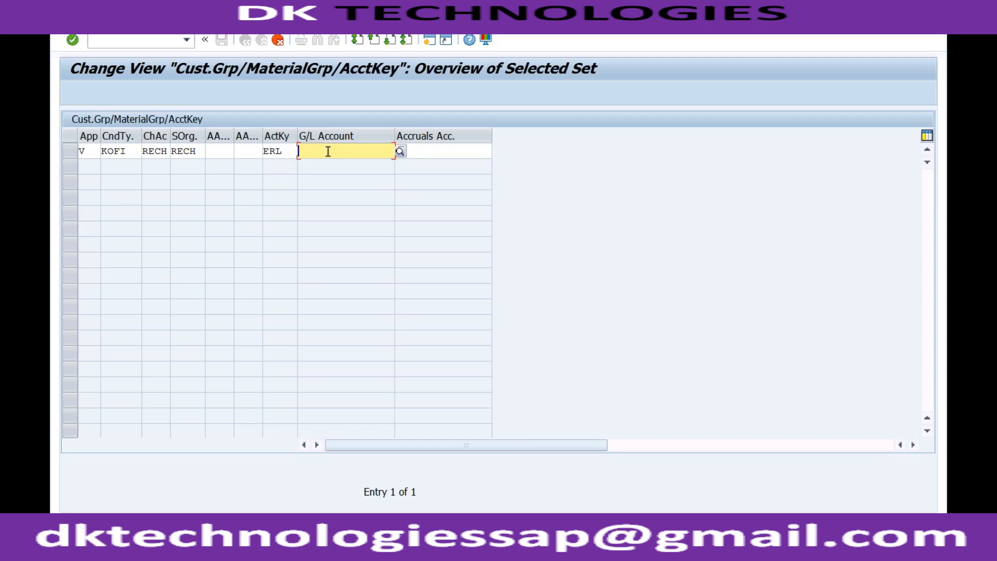
Look up G/L account numbers by company code for the copied entry, searching for company code RECH
{"action": "left_click", "coordinate": [400, 151]}
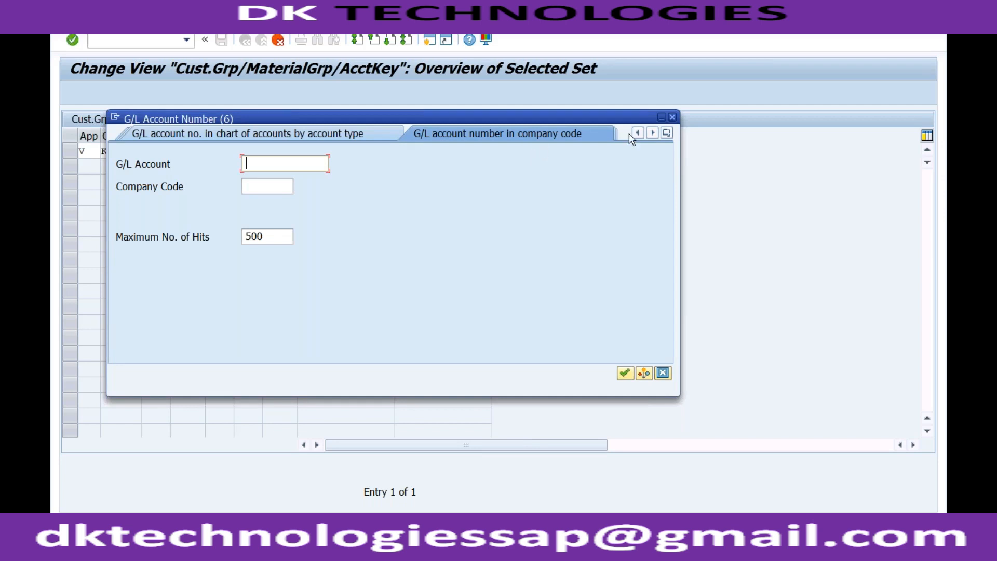
{"action": "left_click", "coordinate": [667, 134]}
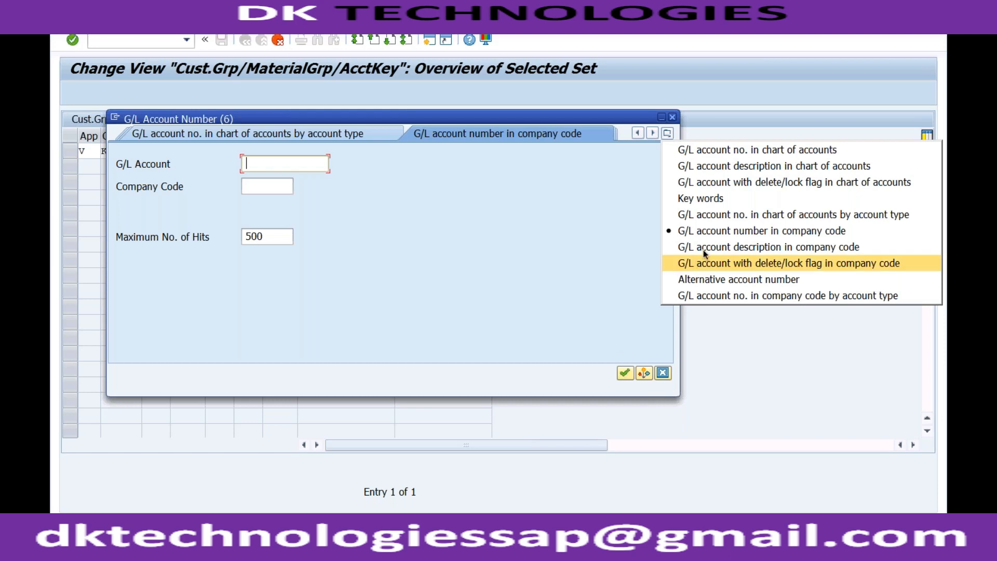
{"action": "left_click", "coordinate": [738, 230]}
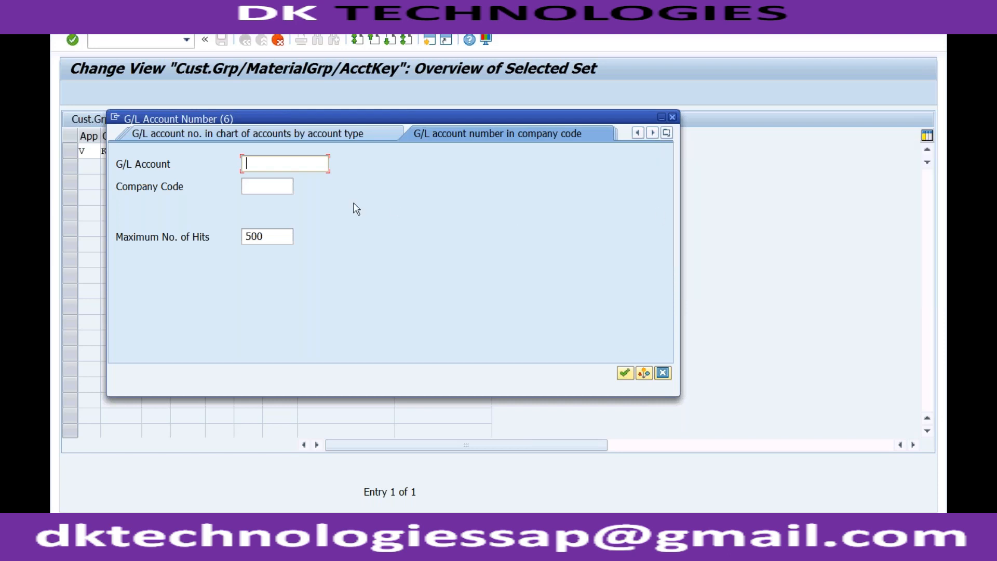
{"action": "left_click", "coordinate": [266, 184]}
{"action": "type", "text": "rech"}
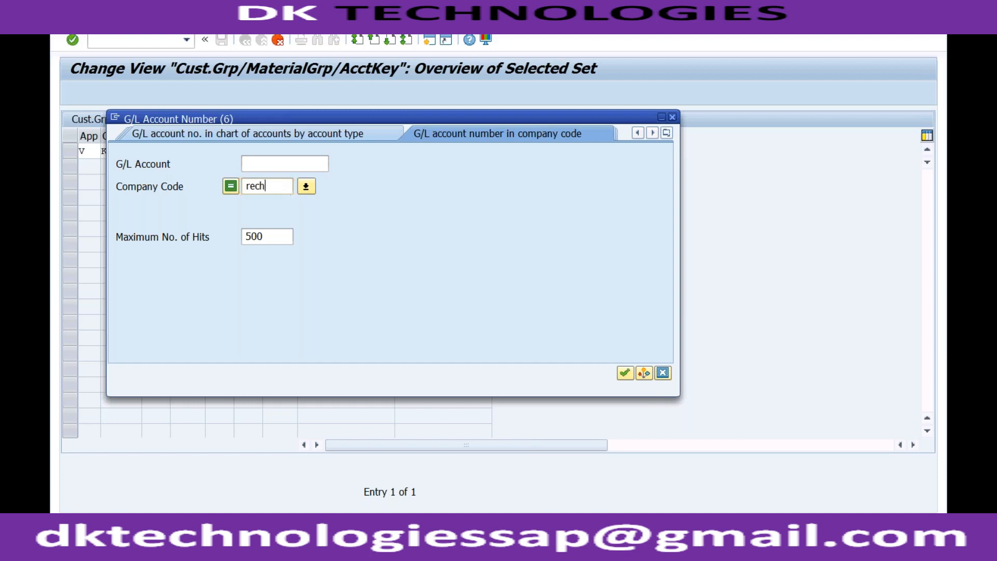
{"action": "key", "text": "Return"}
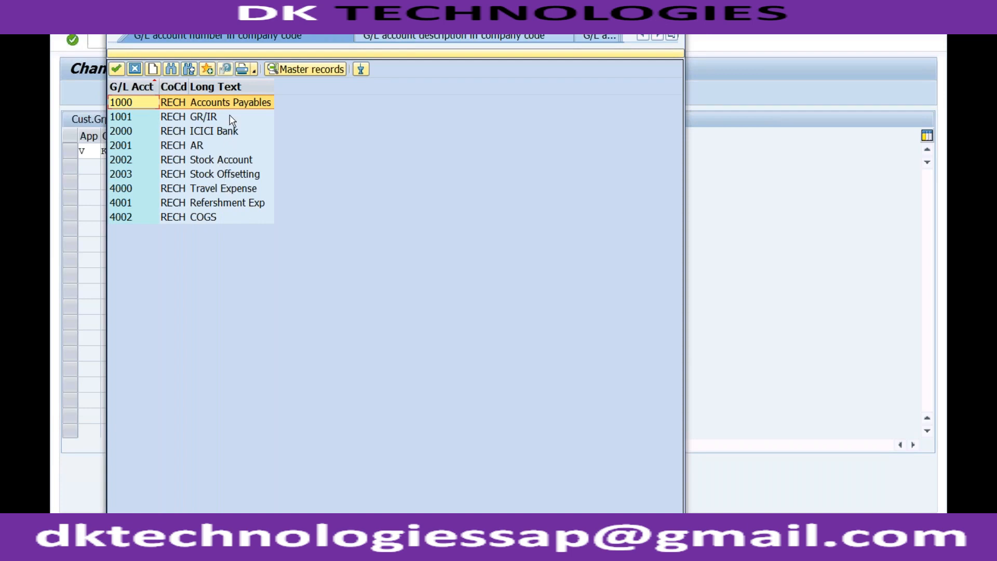
Examine the accounts listed for company code RECH for a suitable revenue account, and close the list without choosing one
{"action": "left_click", "coordinate": [203, 117]}
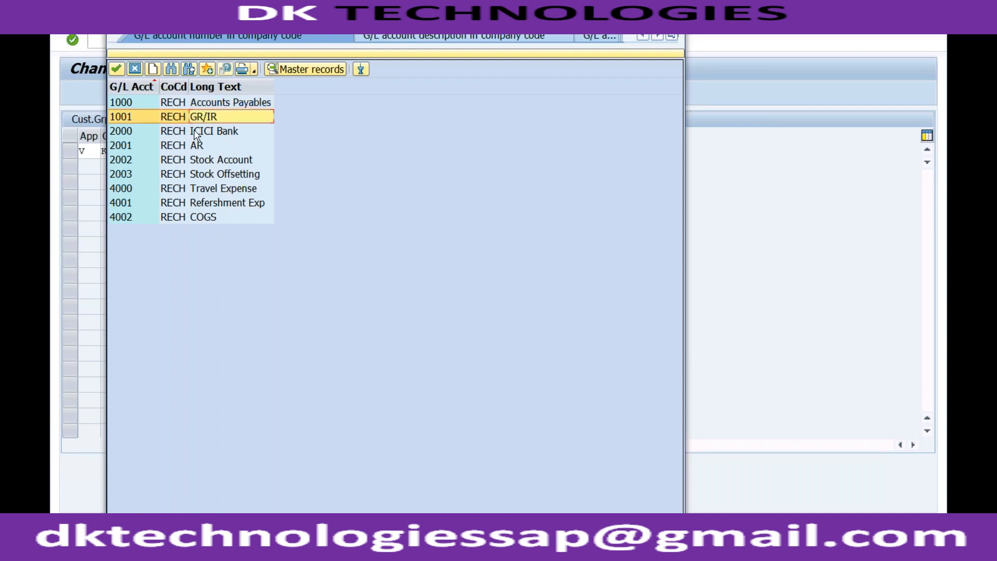
{"action": "left_click", "coordinate": [200, 132]}
{"action": "left_click", "coordinate": [197, 147]}
{"action": "left_click", "coordinate": [210, 161]}
{"action": "left_click", "coordinate": [211, 175]}
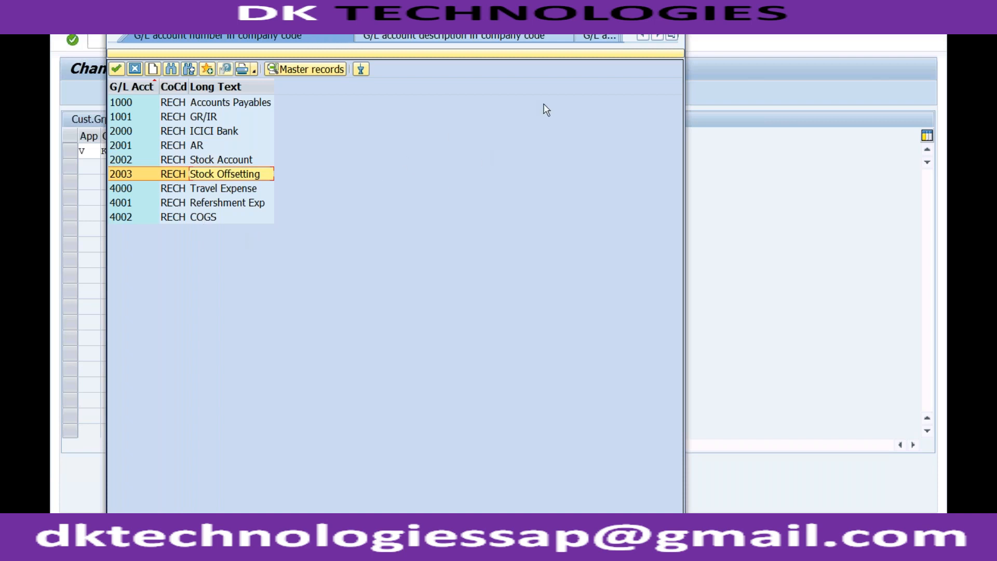
{"action": "left_click", "coordinate": [675, 20]}
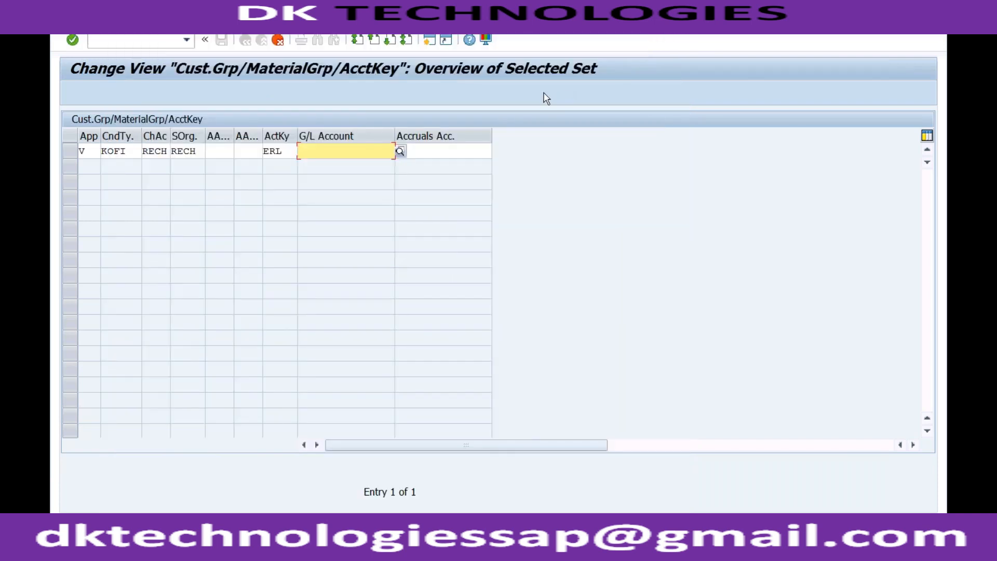
Switch to the open Deactivation of a General Ledger session and start transaction FS00 in it
{"action": "left_click", "coordinate": [430, 41]}
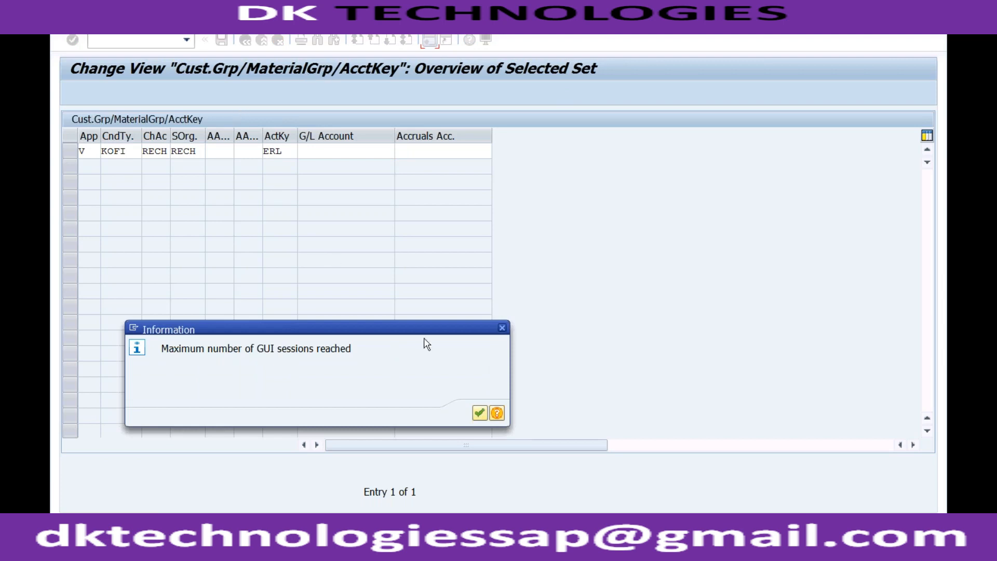
{"action": "left_click", "coordinate": [478, 413]}
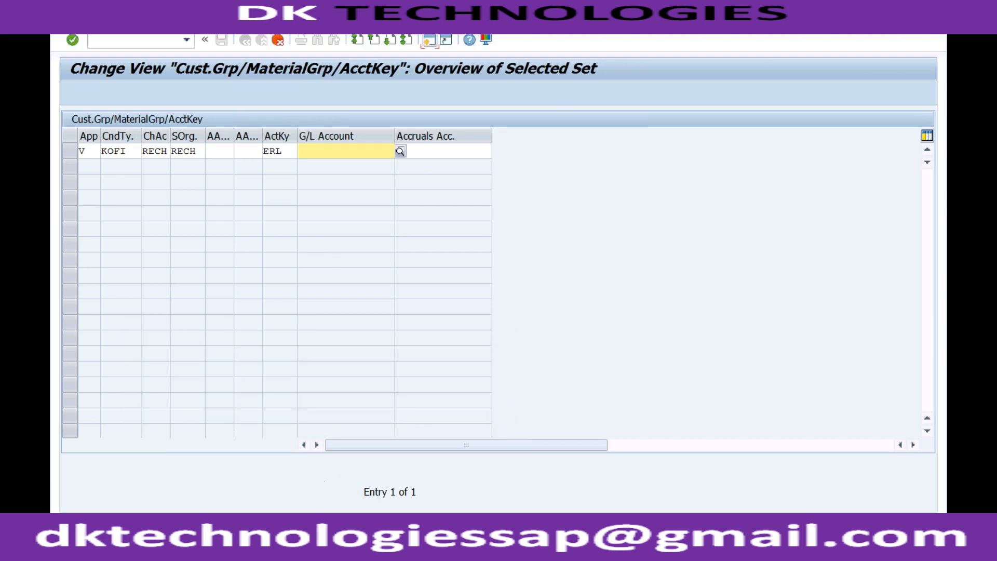
{"action": "left_click", "coordinate": [261, 549]}
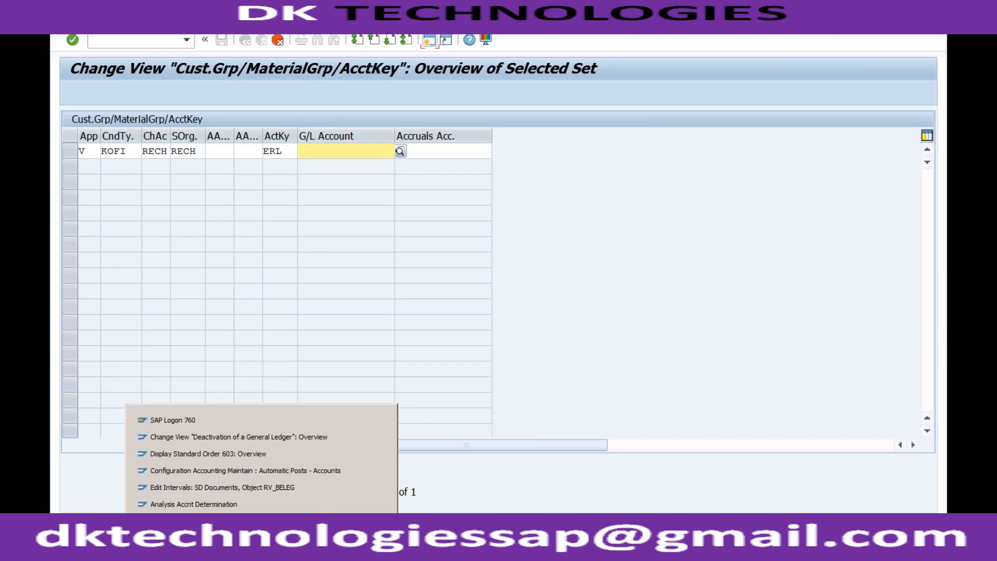
{"action": "left_click", "coordinate": [264, 438]}
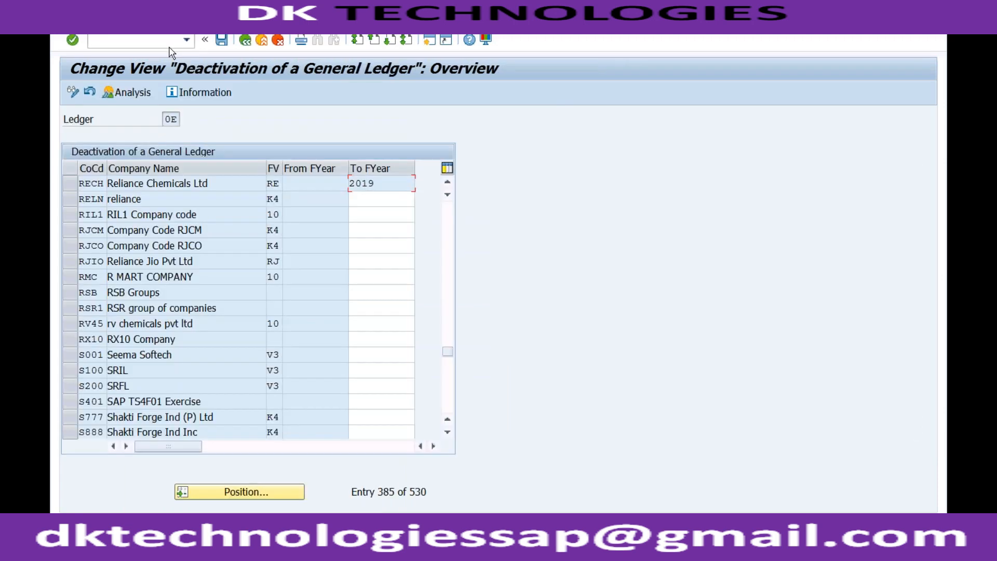
{"action": "type", "text": "/nfs00"}
{"action": "key", "text": "Return"}
Start creating G/L account 3000 in company code RECH
{"action": "left_click", "coordinate": [96, 117]}
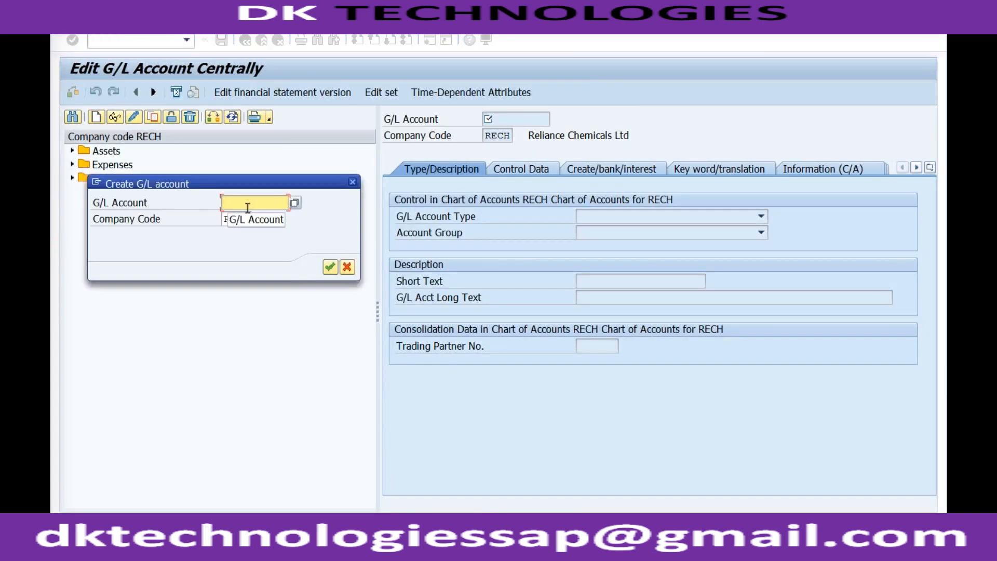
{"action": "type", "text": "3000"}
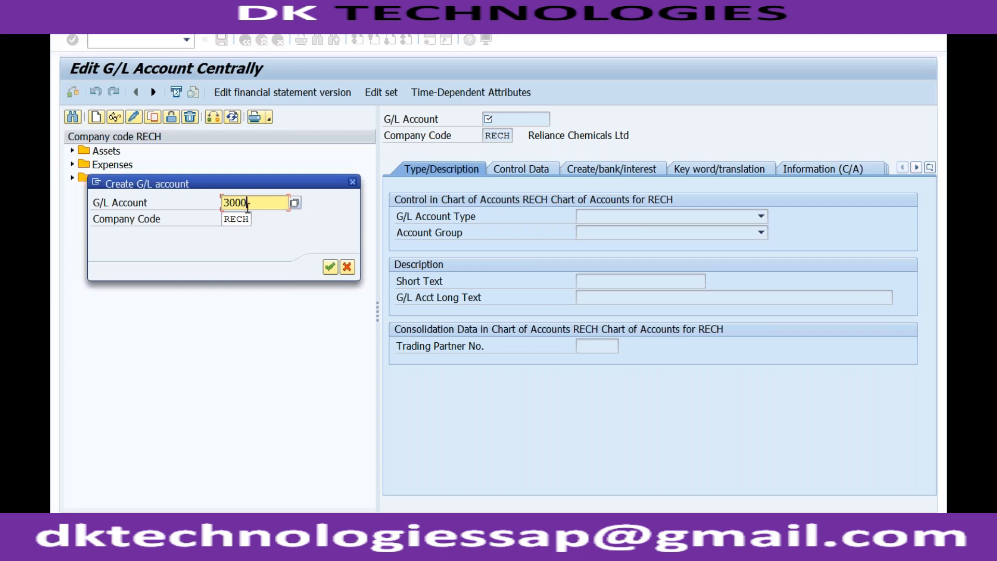
{"action": "left_click", "coordinate": [330, 267]}
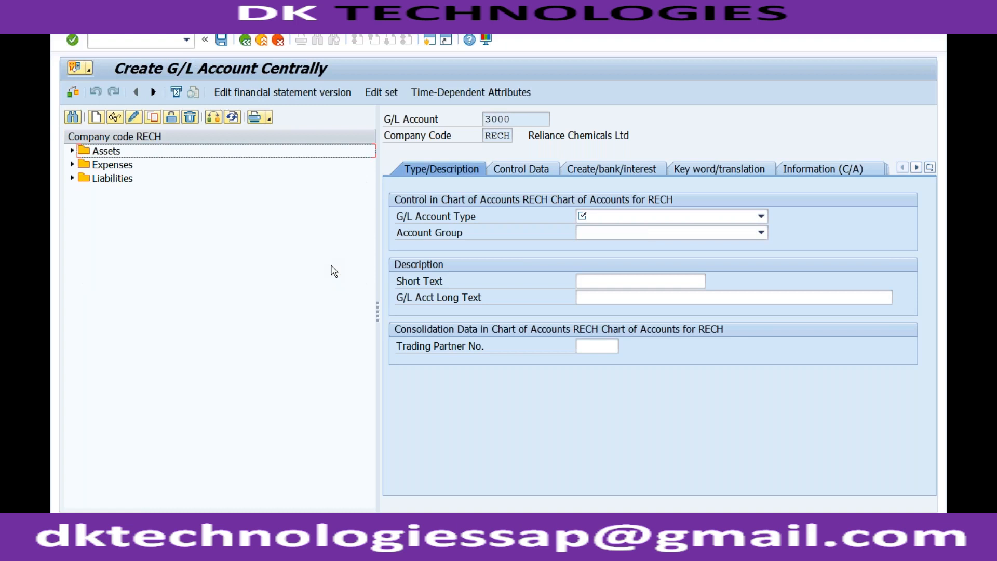
Give account 3000 the type Nonoperating Expense or Income, account group REV Revenues and short text "Revenue"
{"action": "left_click", "coordinate": [629, 217]}
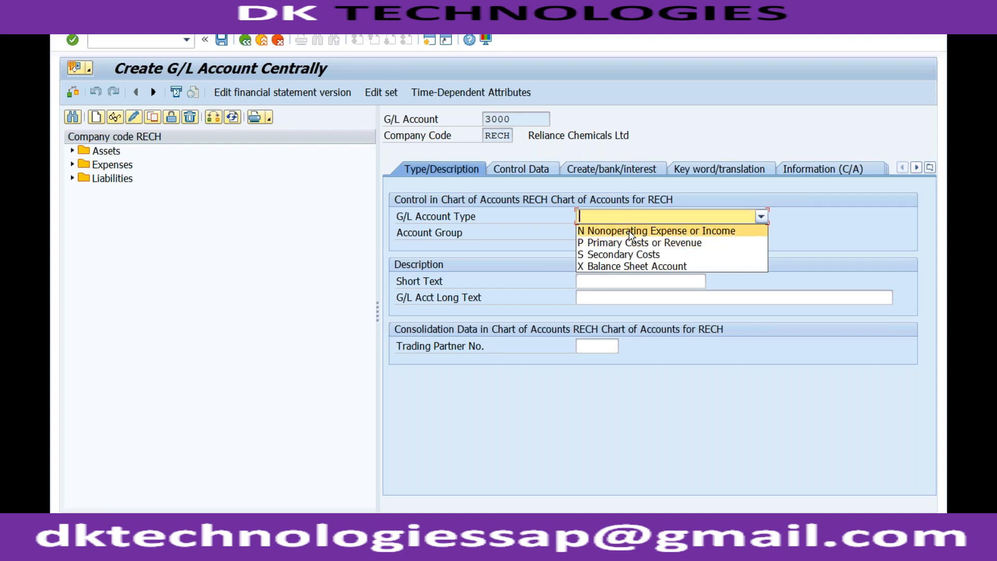
{"action": "left_click", "coordinate": [631, 231]}
{"action": "left_click", "coordinate": [618, 233]}
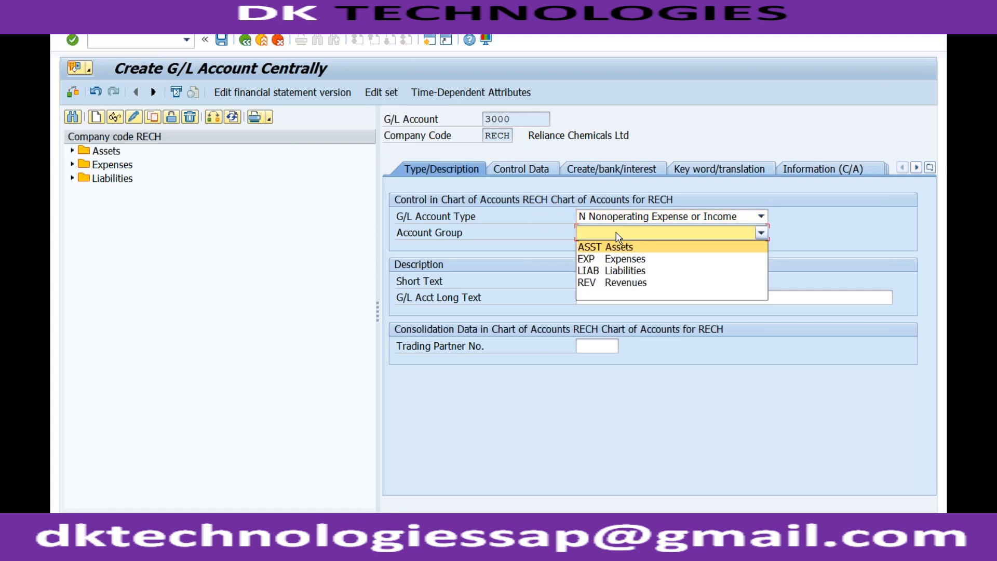
{"action": "left_click", "coordinate": [624, 284]}
{"action": "left_click", "coordinate": [599, 283]}
{"action": "type", "text": "Revenue"}
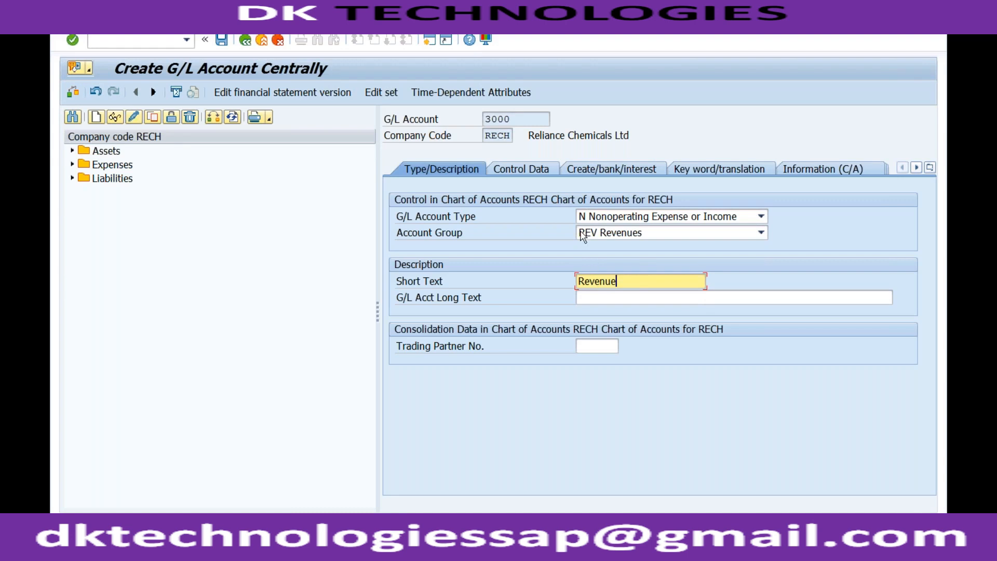
Review the control data of account 3000, set its field status group to G029 and save the account
{"action": "left_click", "coordinate": [543, 169]}
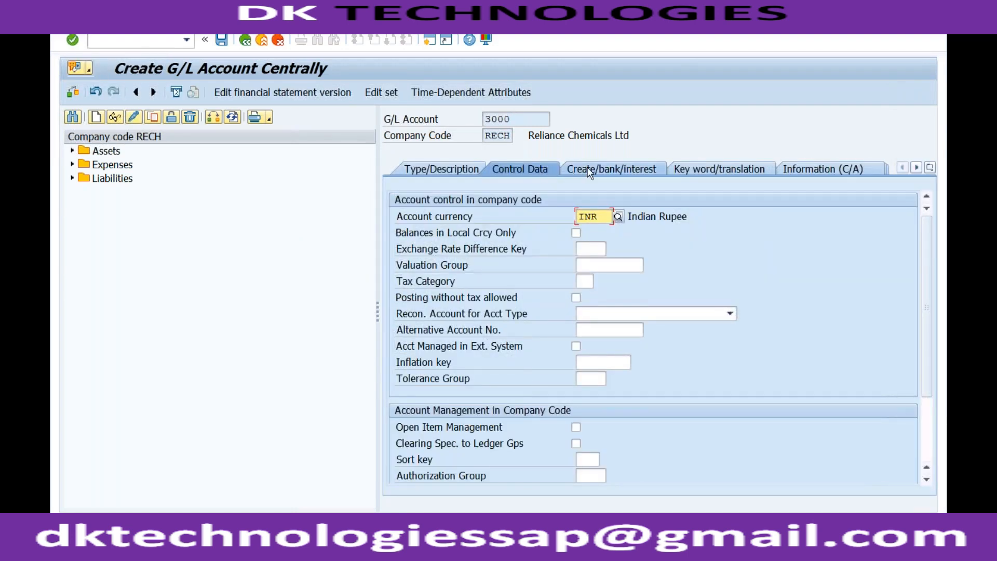
{"action": "left_click", "coordinate": [589, 170]}
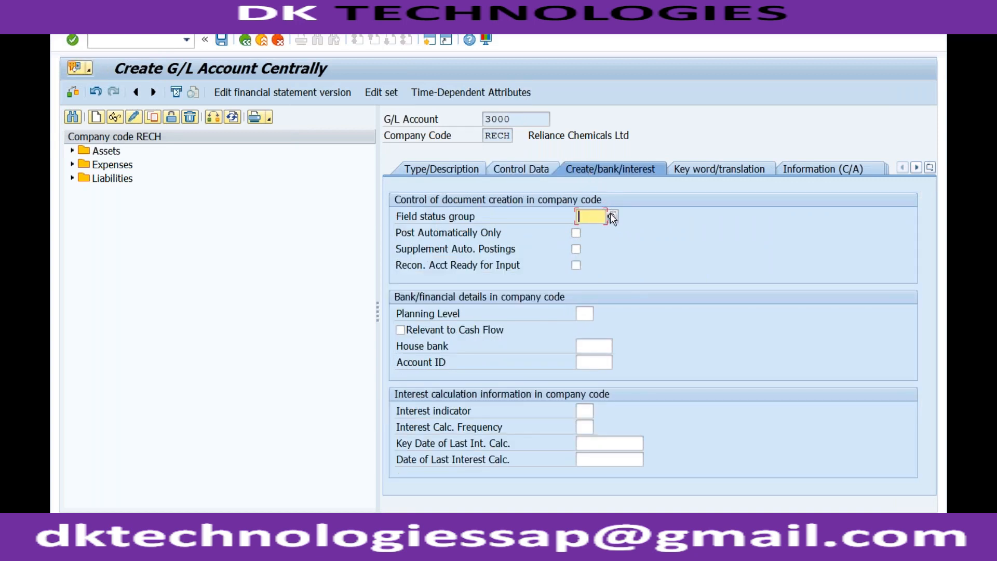
{"action": "type", "text": "G"}
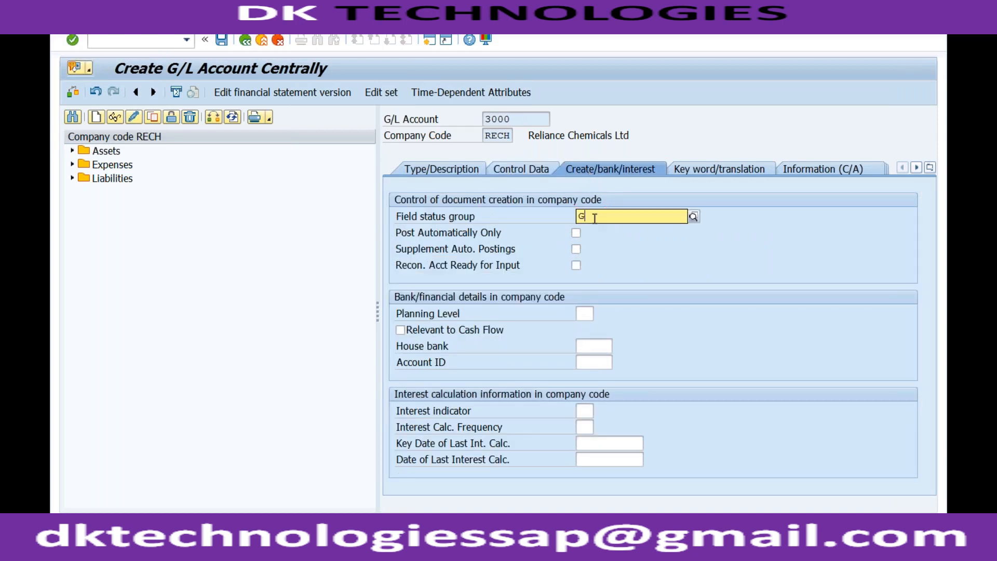
{"action": "type", "text": "029"}
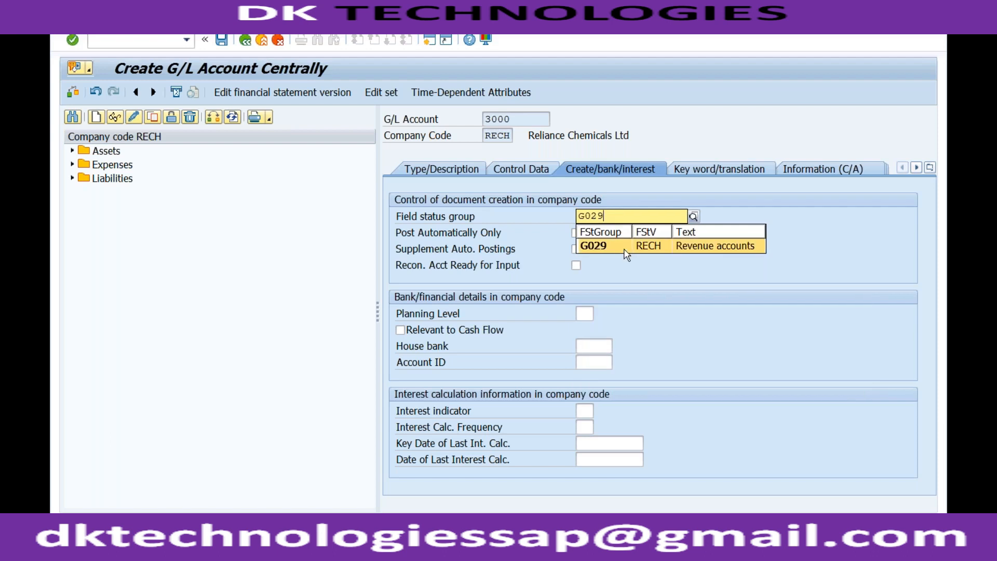
{"action": "left_click", "coordinate": [616, 250]}
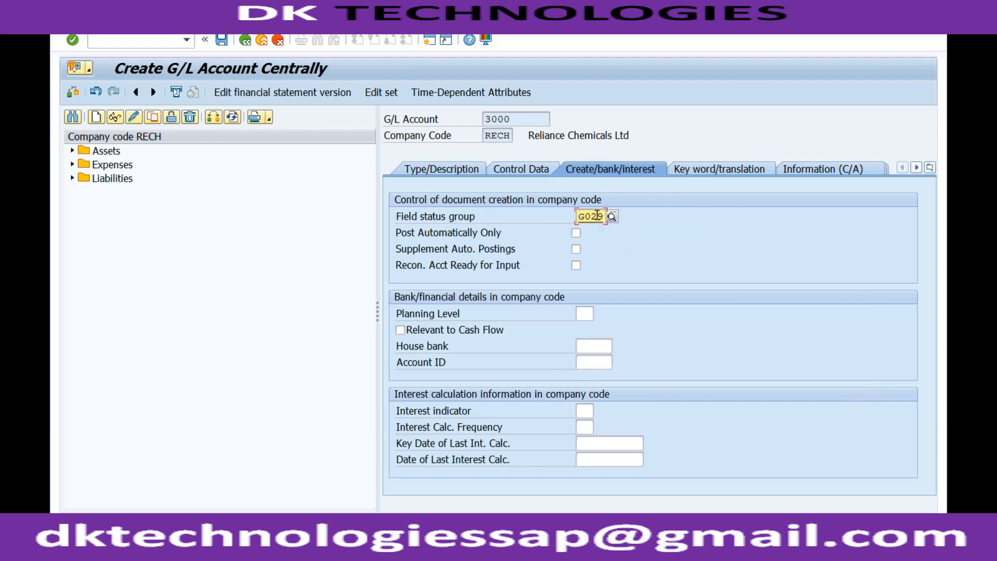
{"action": "left_click", "coordinate": [222, 40]}
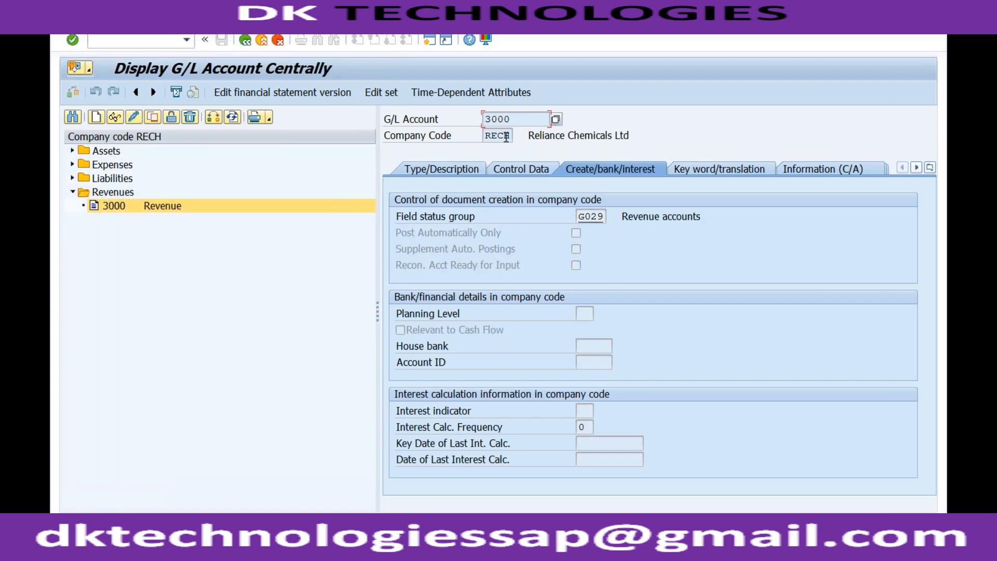
Copy account number 3000 into the G/L Account field of the copied Cust.Grp/MaterialGrp/AcctKey entry and review its other fields
{"action": "left_click_drag", "start_coordinate": [509, 119], "coordinate": [484, 118]}
{"action": "key", "text": "ctrl+c"}
{"action": "left_click", "coordinate": [485, 118]}
{"action": "left_click", "coordinate": [249, 503]}
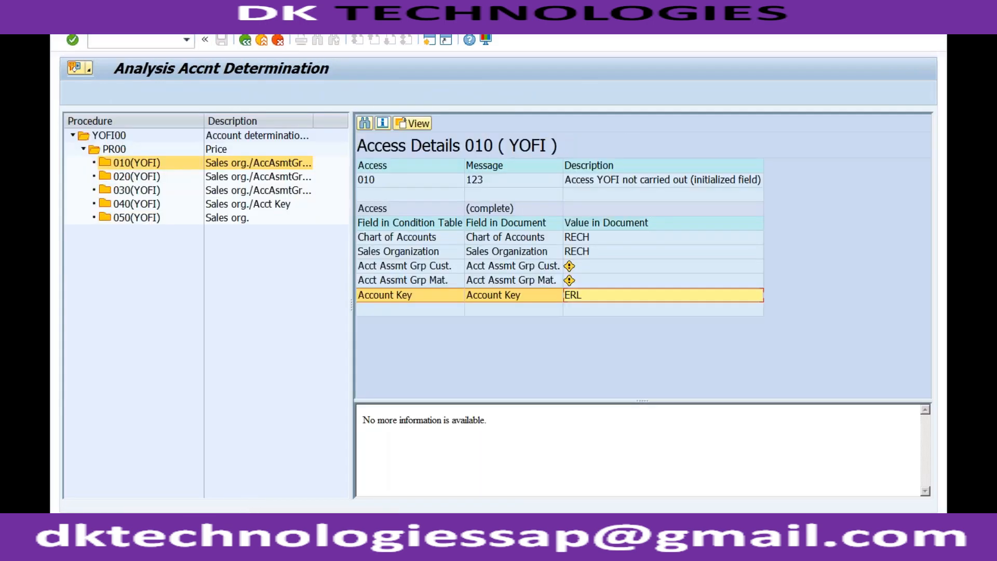
{"action": "left_click", "coordinate": [262, 544]}
{"action": "left_click", "coordinate": [270, 521]}
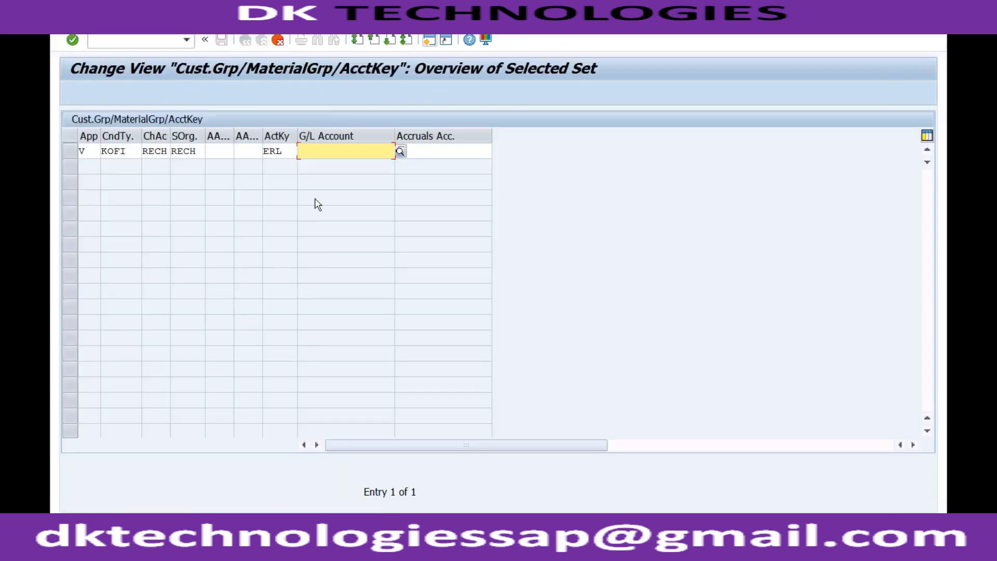
{"action": "key", "text": "ctrl+v"}
{"action": "left_click", "coordinate": [416, 151]}
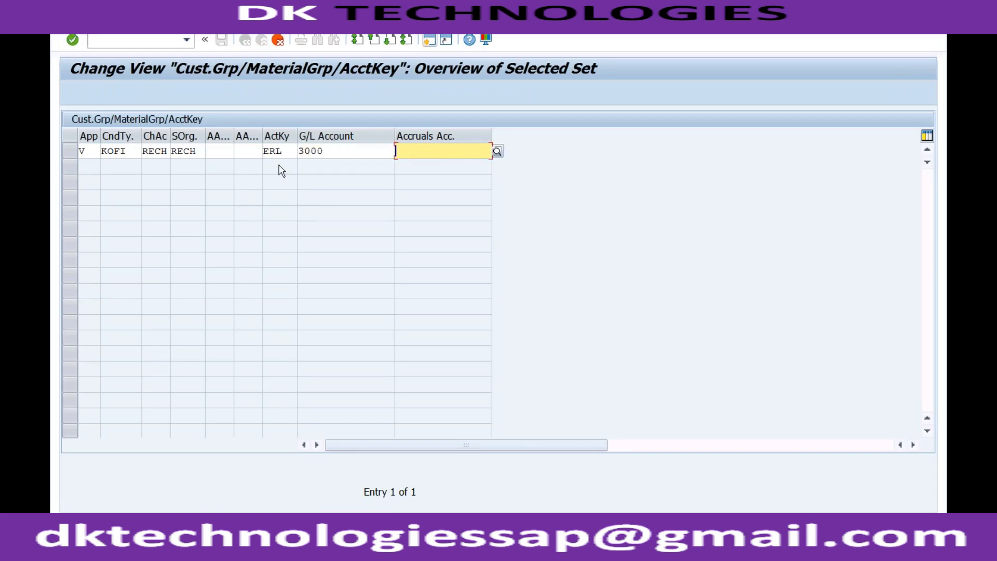
{"action": "left_click", "coordinate": [200, 152]}
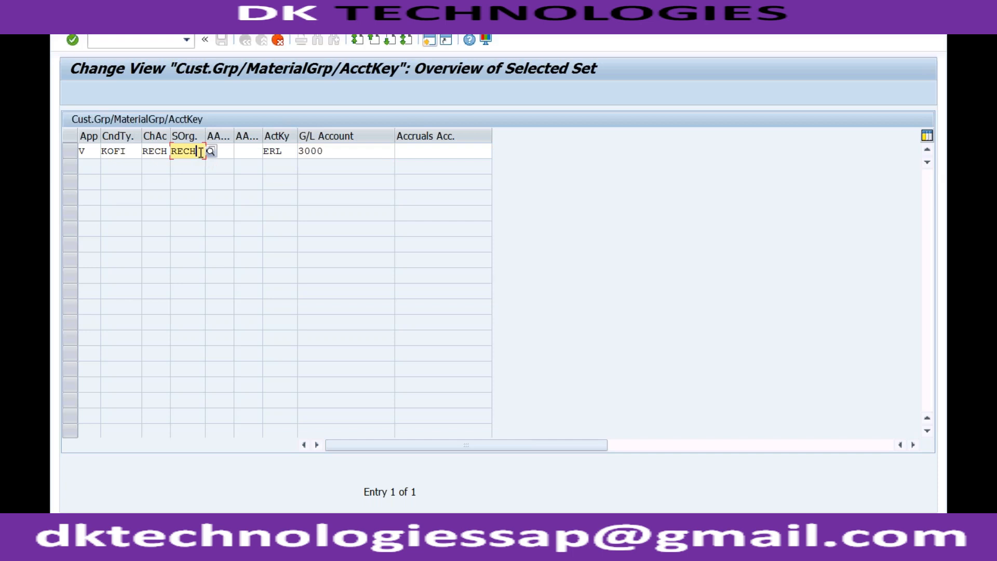
Save the copied entry with G/L account 3000 and switch to the Analysis Accnt Determination session
{"action": "left_click", "coordinate": [249, 94]}
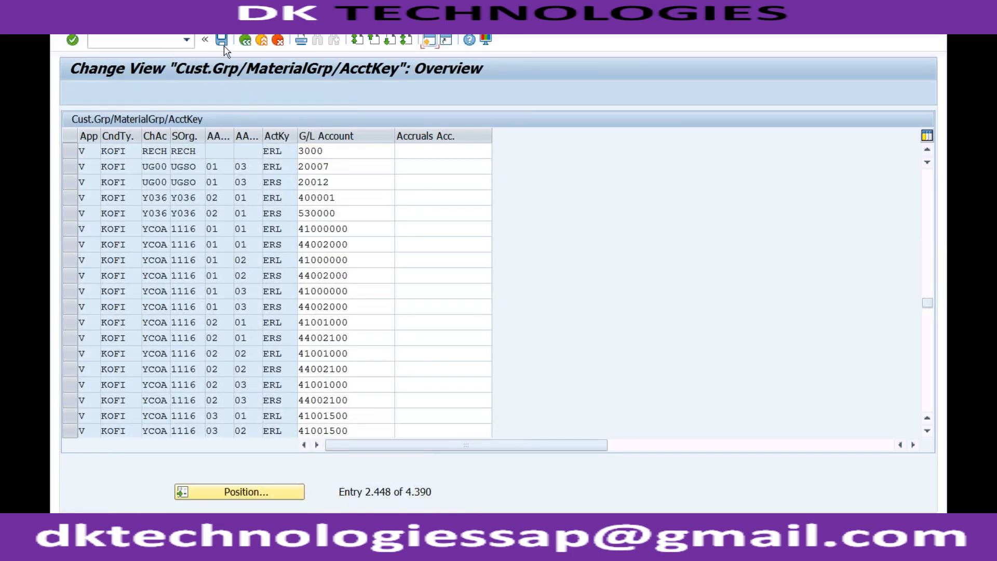
{"action": "left_click", "coordinate": [223, 43]}
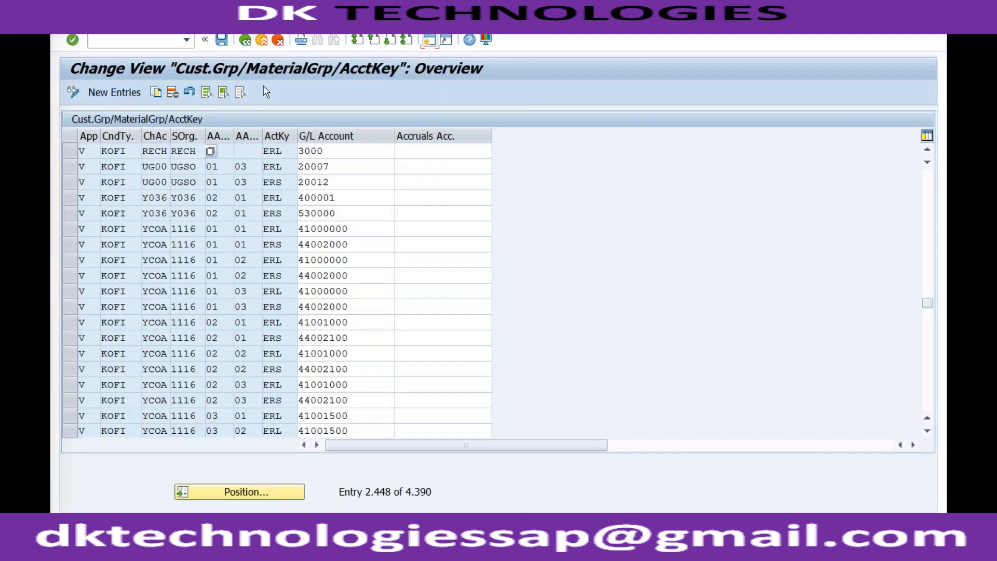
{"action": "left_click", "coordinate": [263, 545]}
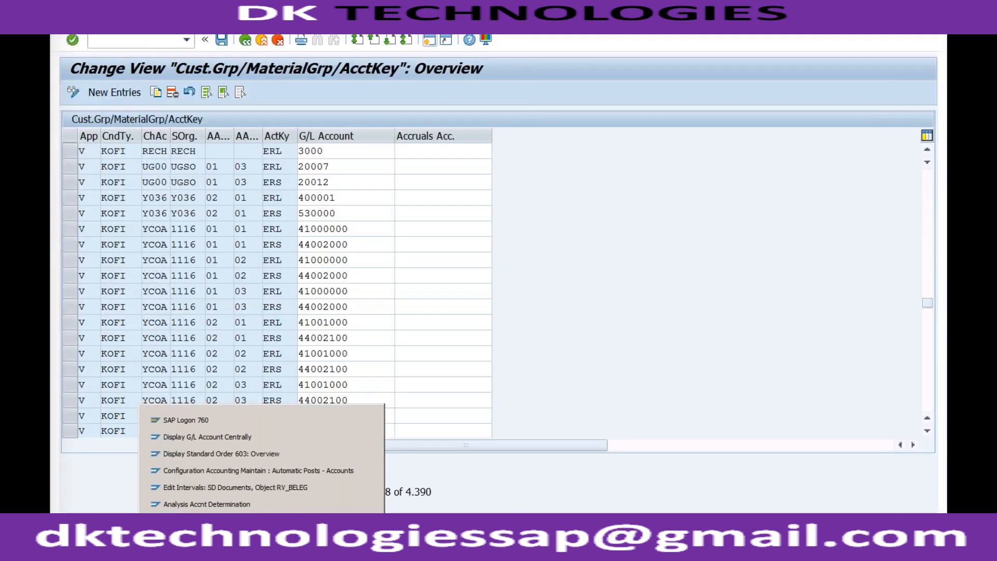
{"action": "left_click", "coordinate": [249, 504]}
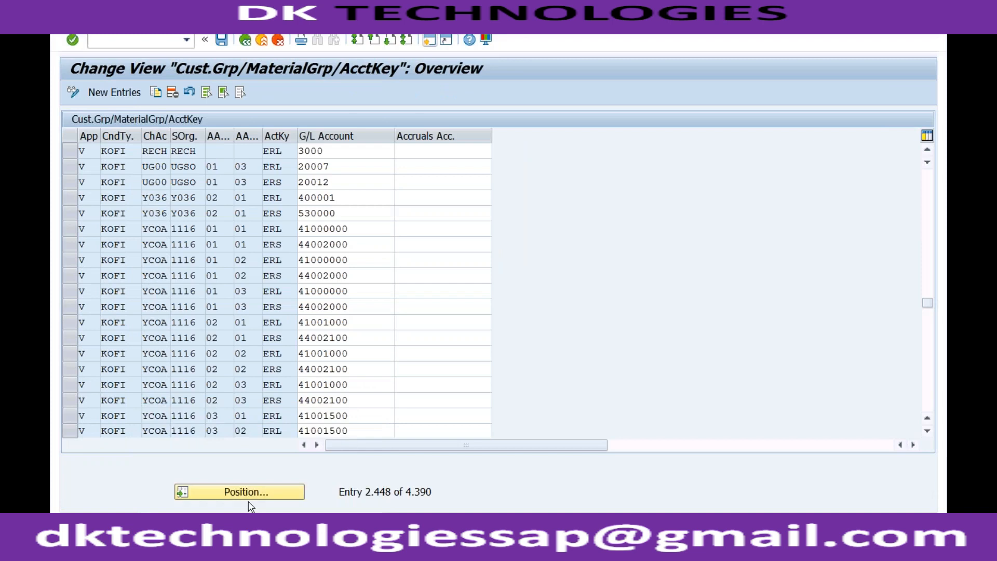
Return from the analysis to the billing document selection, recheck the F2 invoice and try to release it to accounting
{"action": "left_click", "coordinate": [248, 42]}
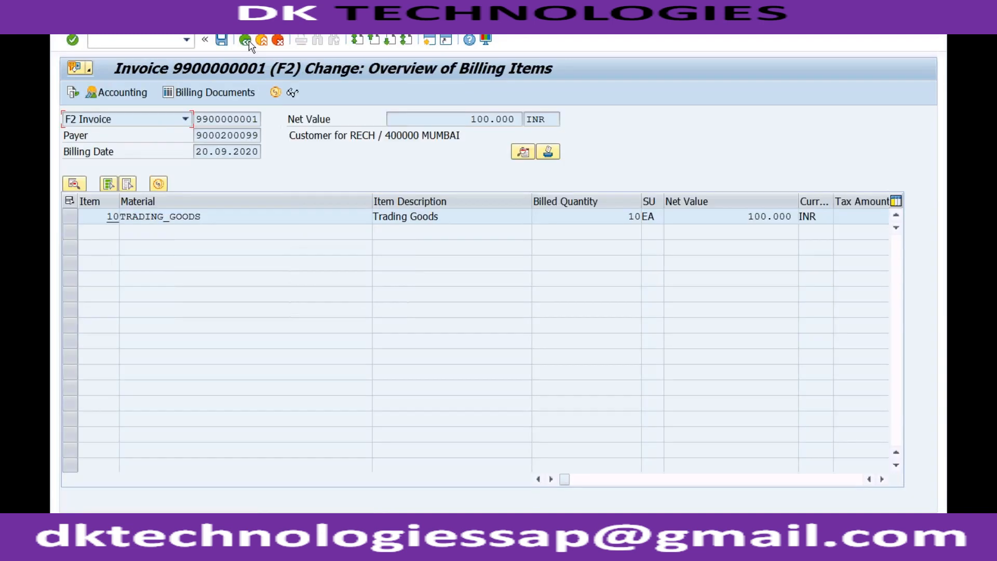
{"action": "left_click", "coordinate": [246, 41]}
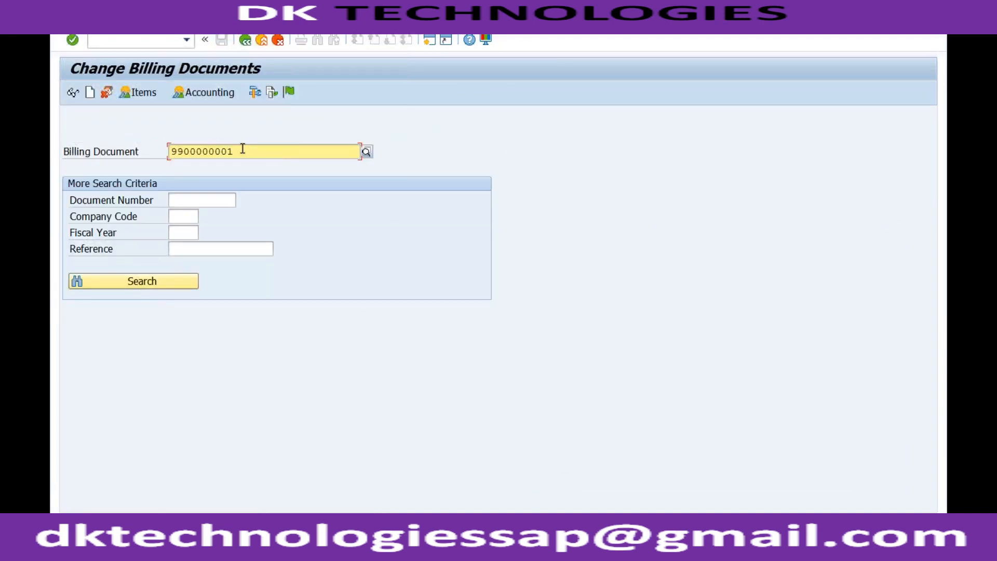
{"action": "key", "text": "Return"}
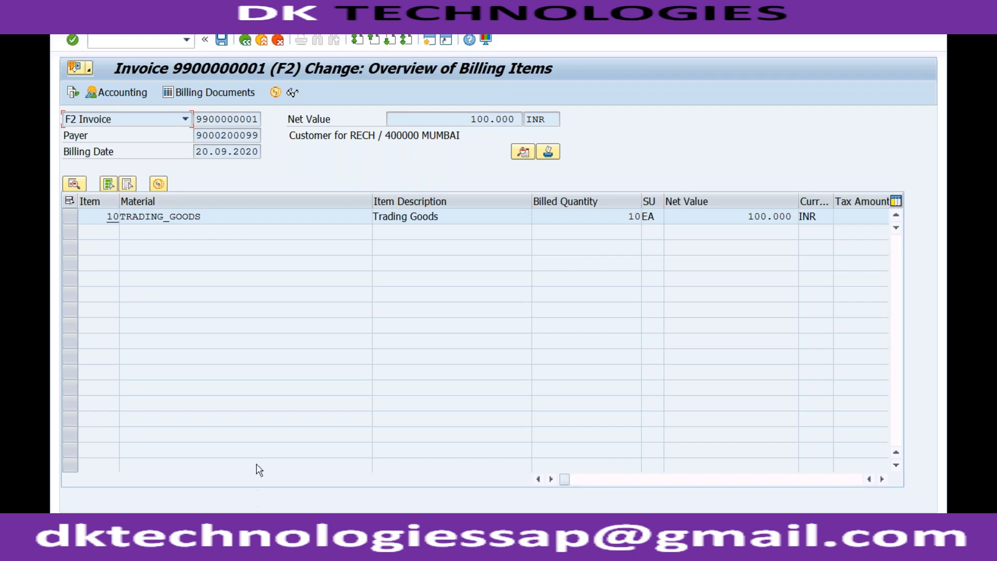
{"action": "left_click", "coordinate": [245, 41]}
{"action": "left_click", "coordinate": [240, 152]}
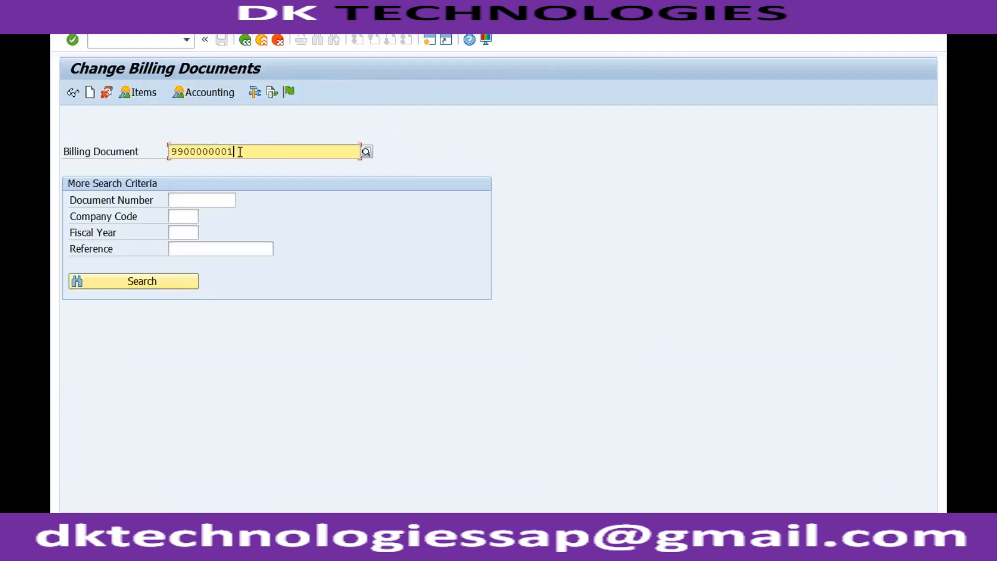
{"action": "left_click", "coordinate": [289, 94]}
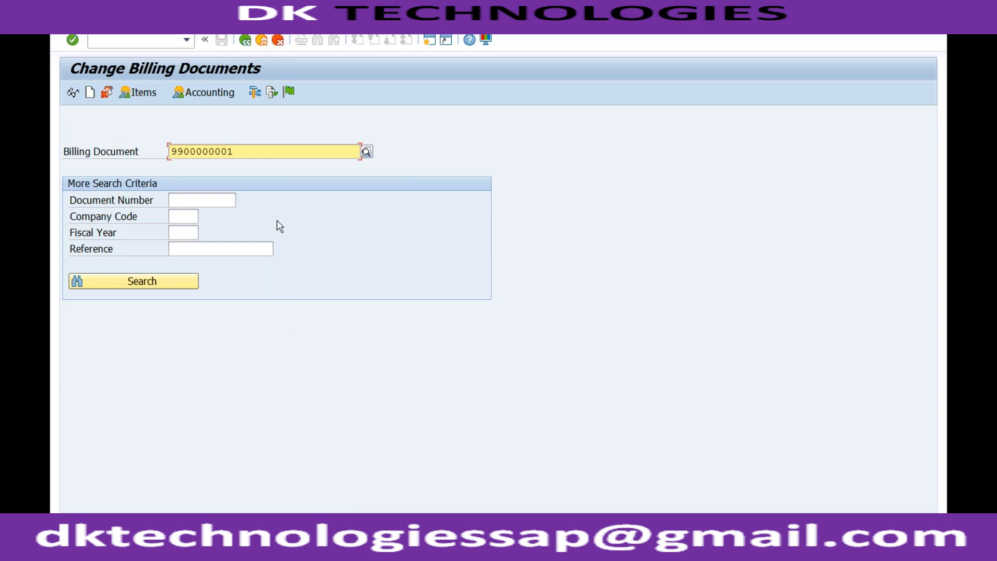
Open the F2 invoice for change and start its account determination analysis for revenue accounts
{"action": "key", "text": "Return"}
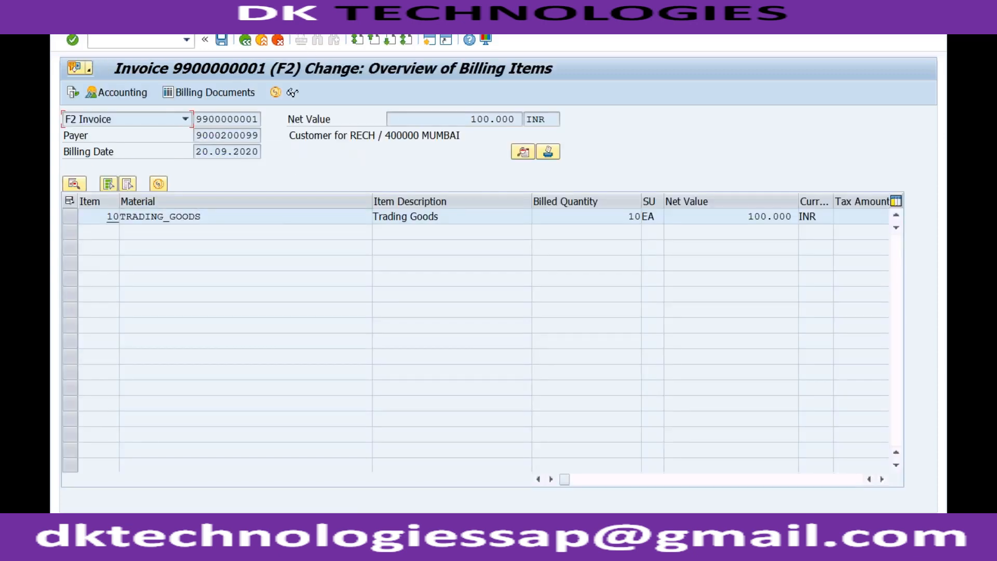
{"action": "left_click", "coordinate": [295, 25]}
{"action": "mouse_move", "coordinate": [310, 68]}
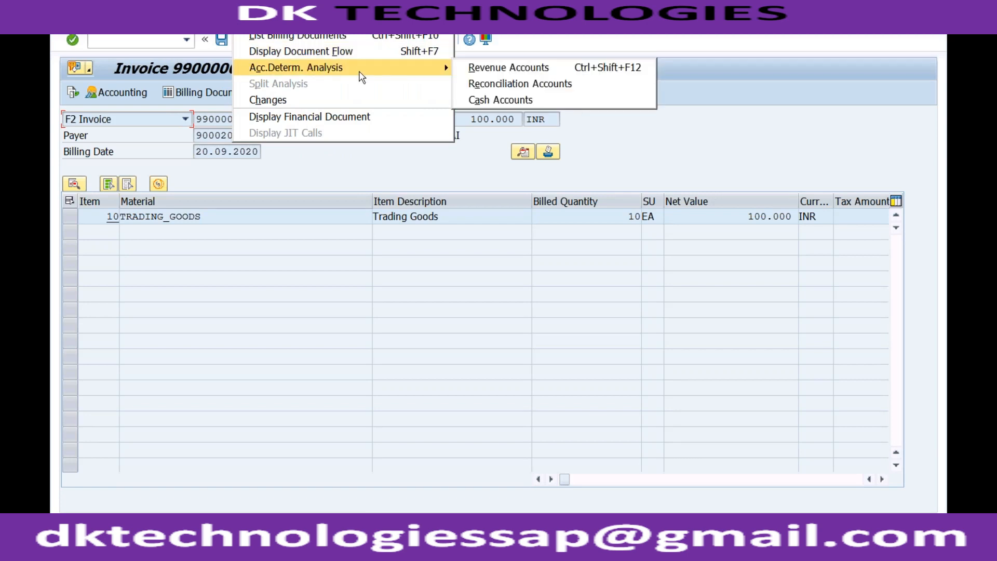
{"action": "left_click", "coordinate": [480, 68]}
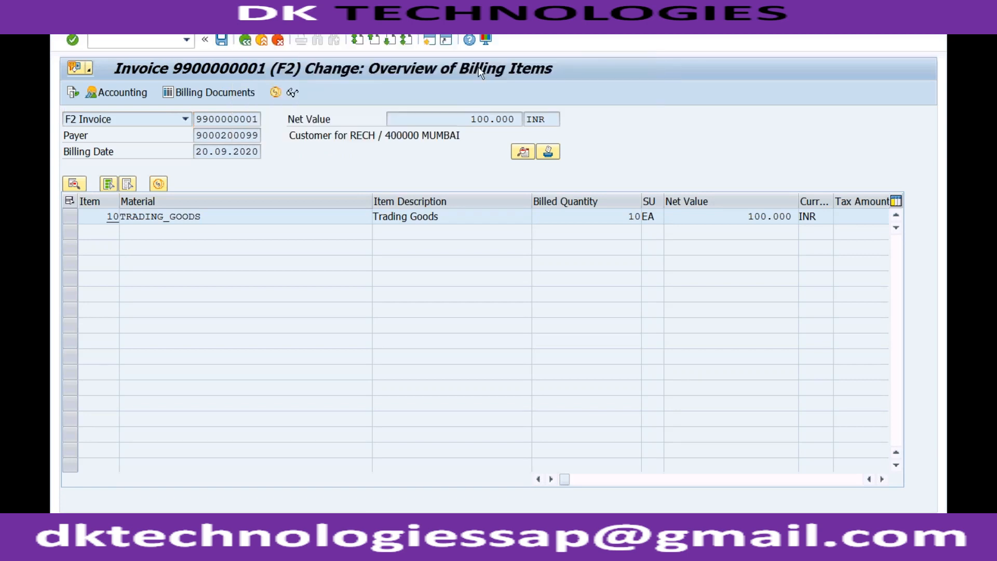
{"action": "left_click", "coordinate": [590, 185]}
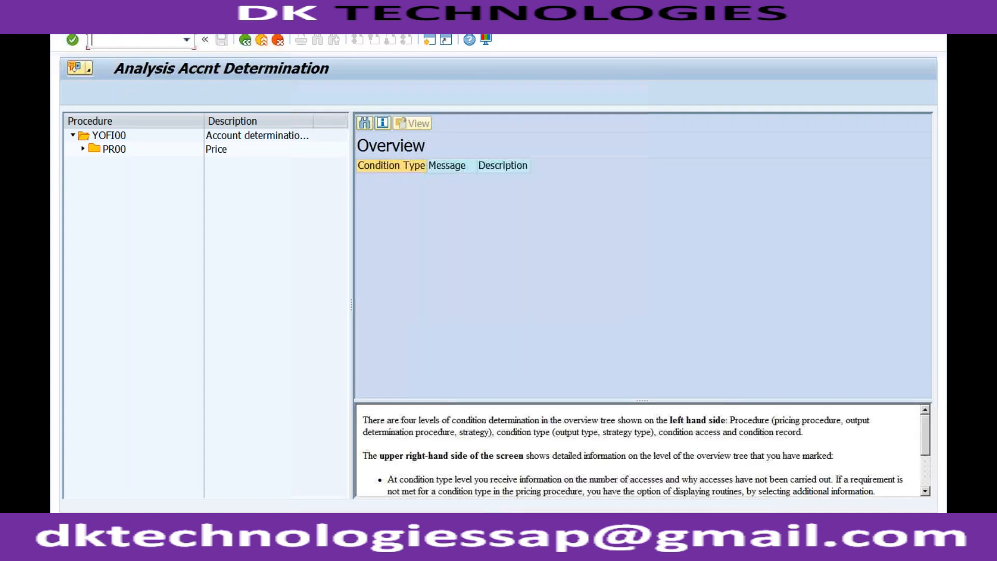
Examine the account determination details of condition type PR00 and its accesses 010 and 020
{"action": "double_click", "coordinate": [105, 151]}
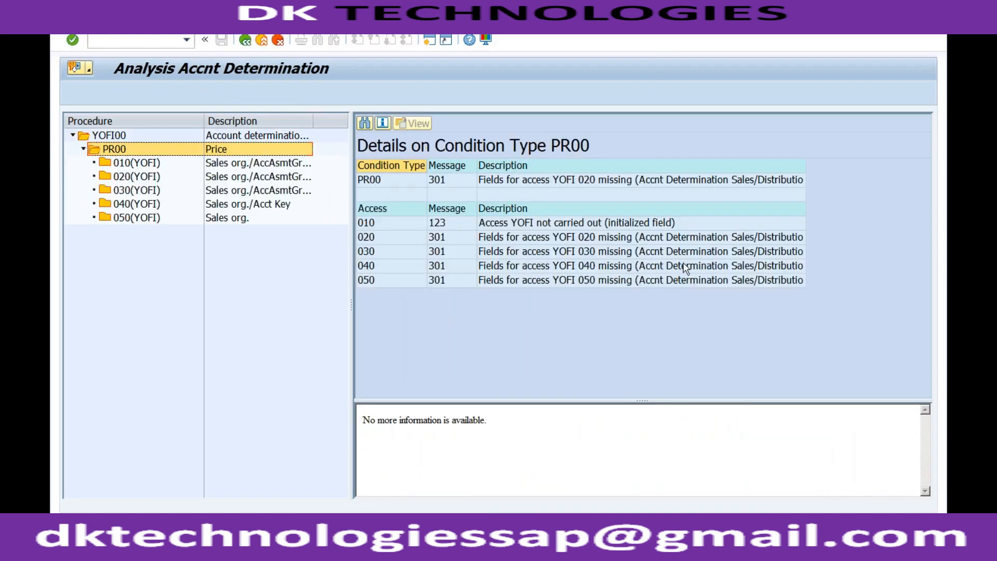
{"action": "left_click", "coordinate": [573, 182]}
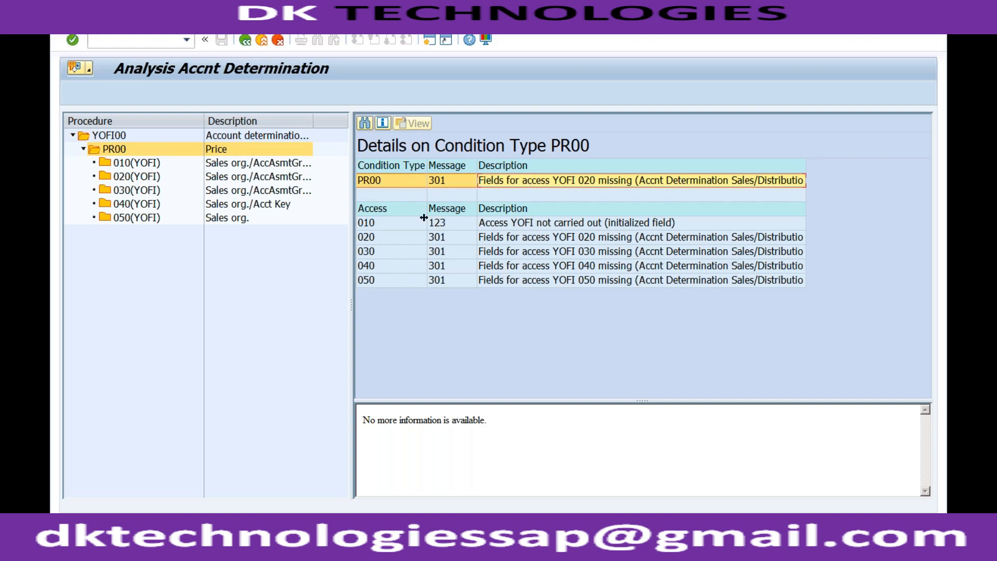
{"action": "left_click", "coordinate": [151, 165]}
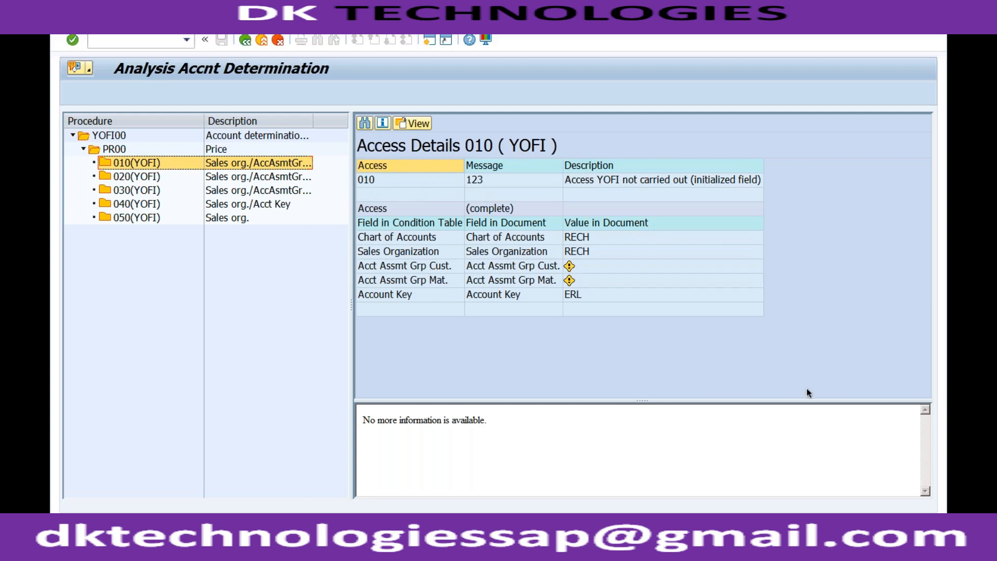
{"action": "left_click", "coordinate": [155, 176]}
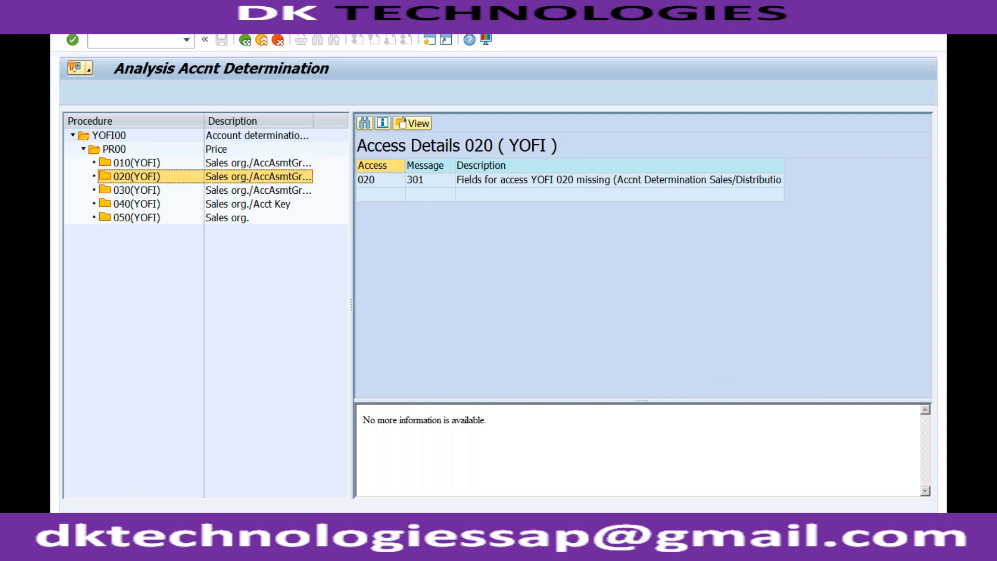
Switch to the Cust.Grp/MaterialGrp/AcctKey assignment table and look through its entries by condition type
{"action": "left_click", "coordinate": [264, 529]}
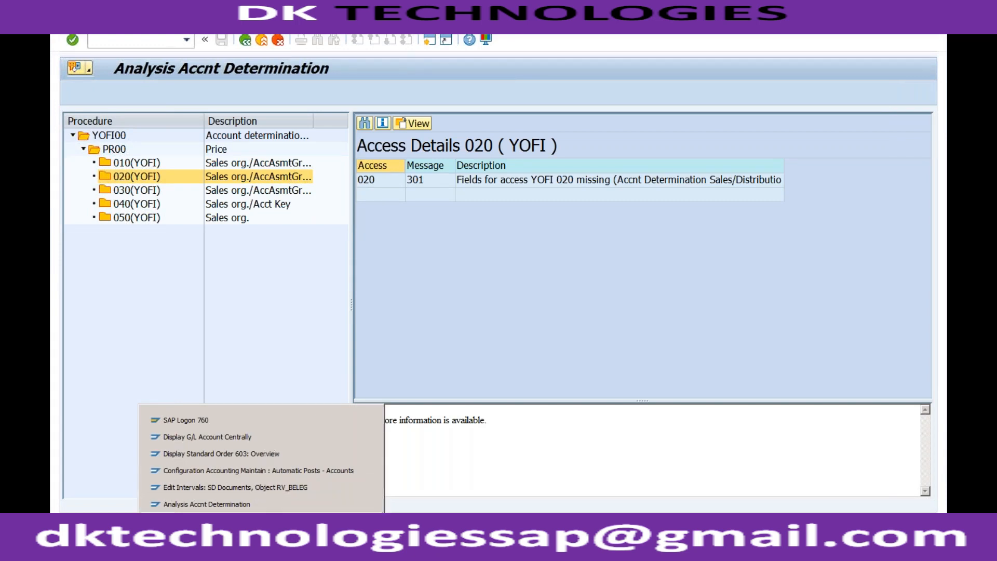
{"action": "left_click", "coordinate": [258, 471]}
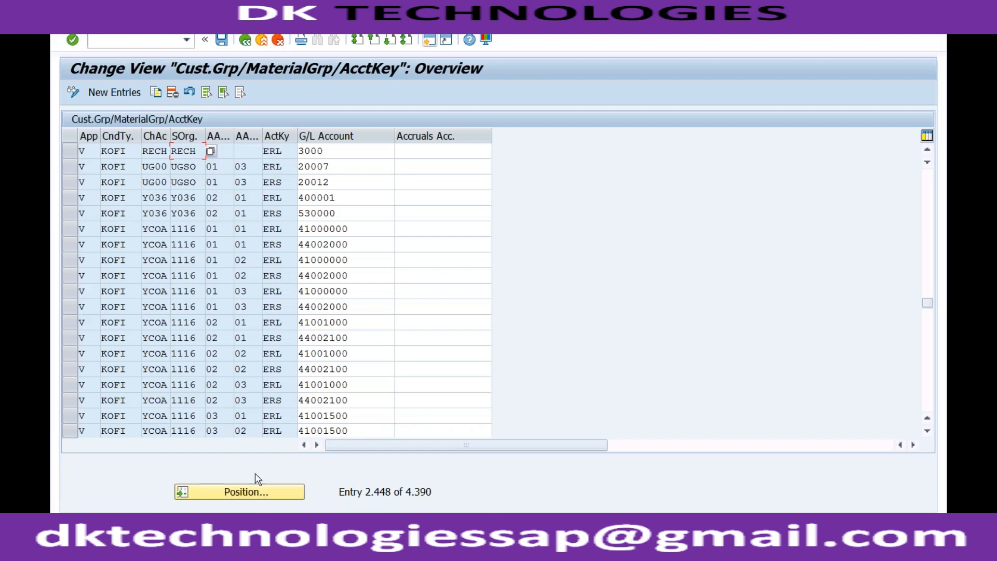
{"action": "left_click", "coordinate": [933, 353]}
{"action": "left_click", "coordinate": [929, 418]}
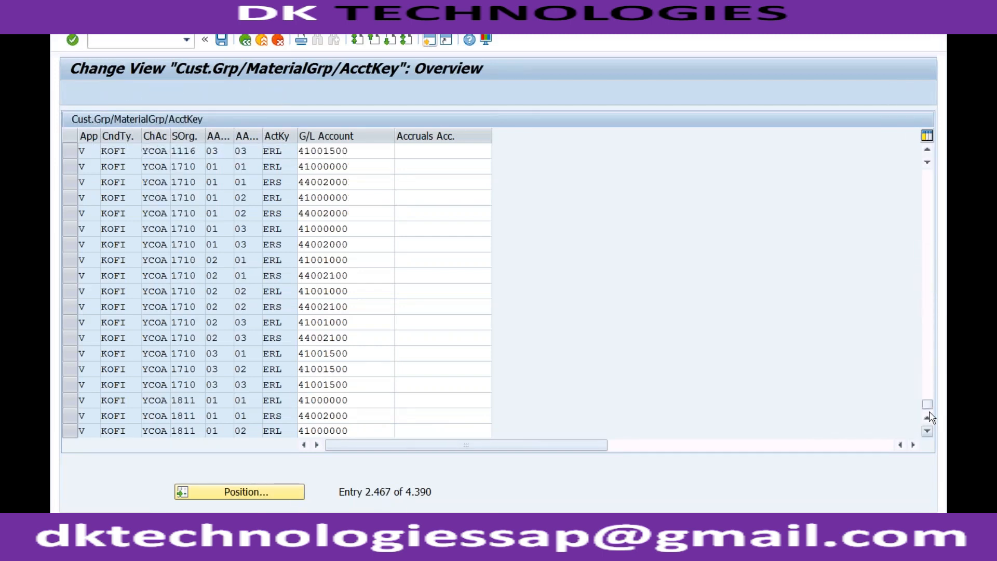
{"action": "left_click", "coordinate": [929, 388]}
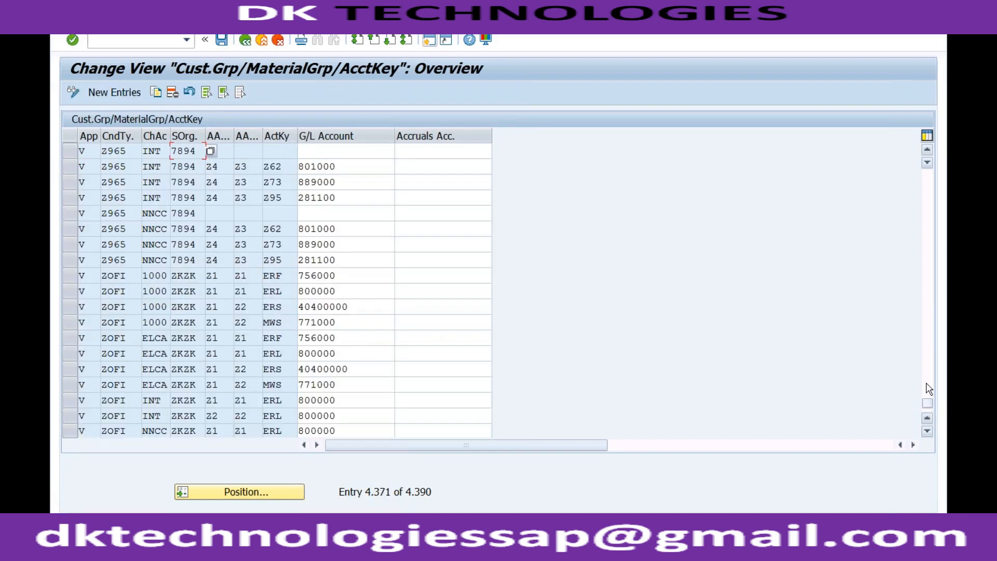
{"action": "left_click", "coordinate": [929, 374]}
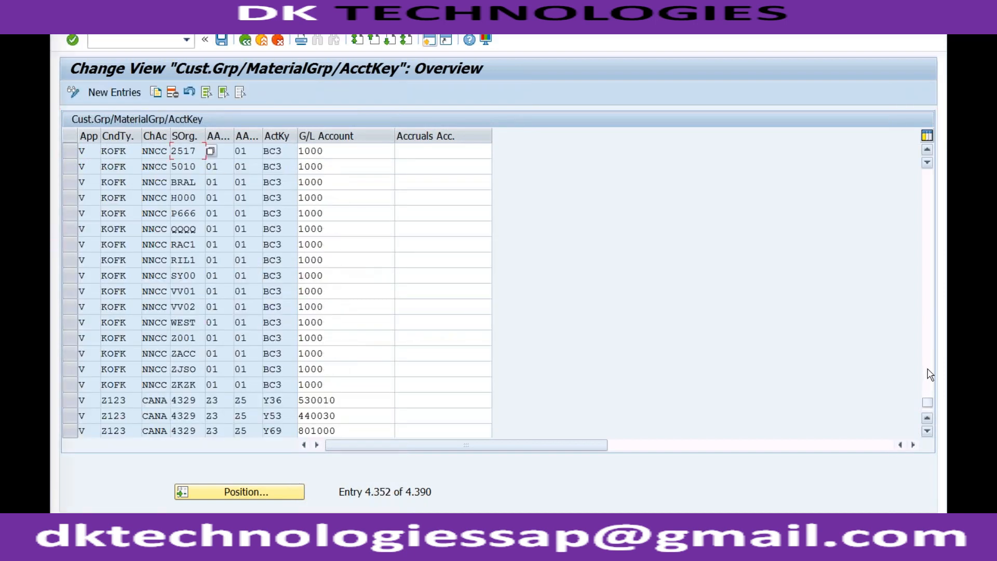
{"action": "left_click", "coordinate": [925, 339]}
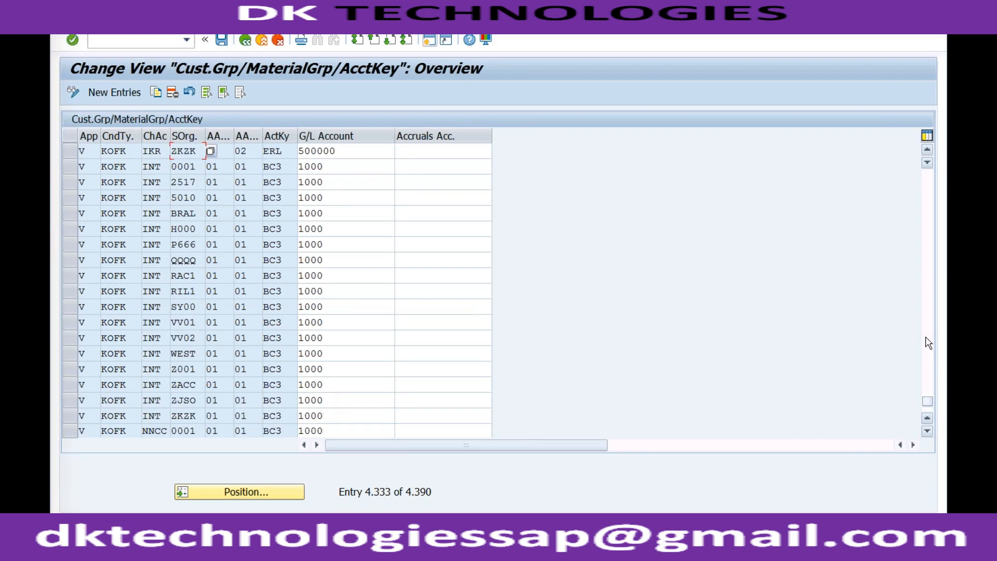
{"action": "left_click", "coordinate": [226, 493]}
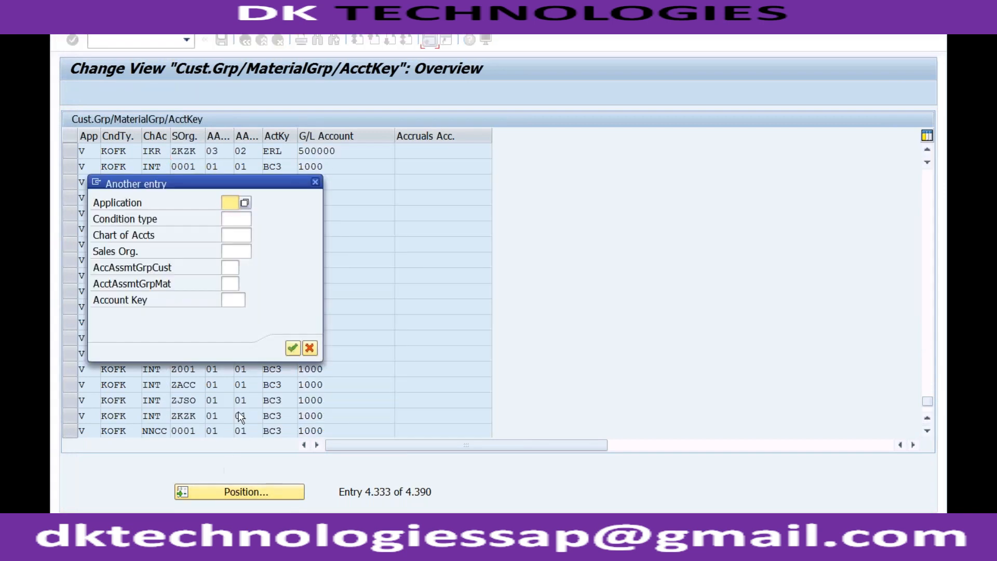
{"action": "type", "text": "V"}
{"action": "key", "text": "ctrl+Left"}
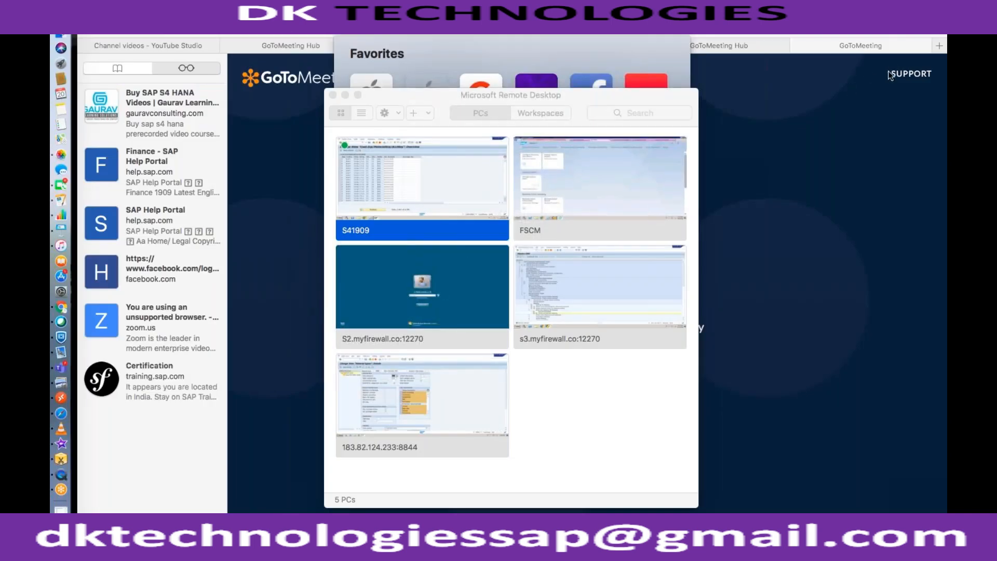
{"action": "double_click", "coordinate": [424, 208]}
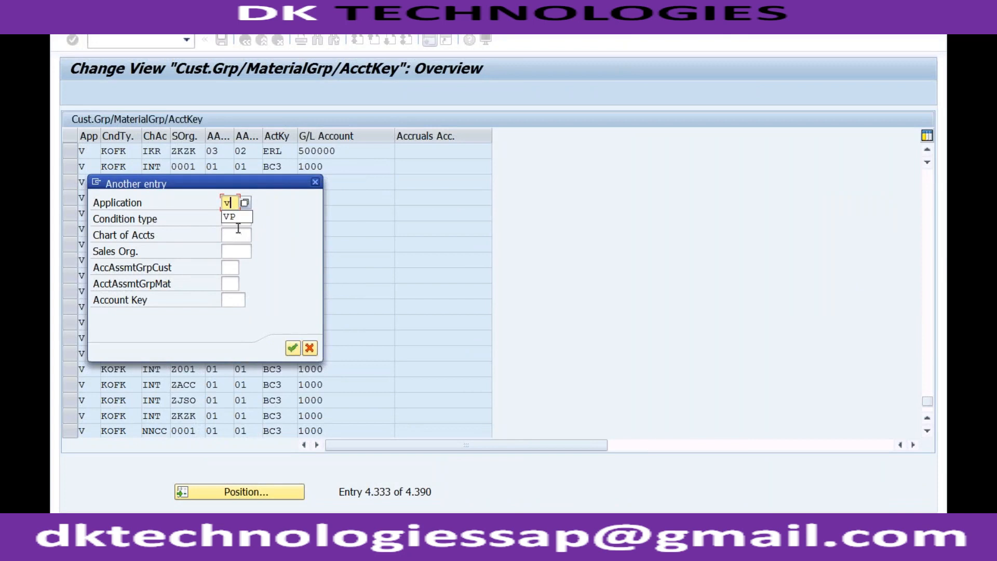
{"action": "left_click", "coordinate": [238, 229]}
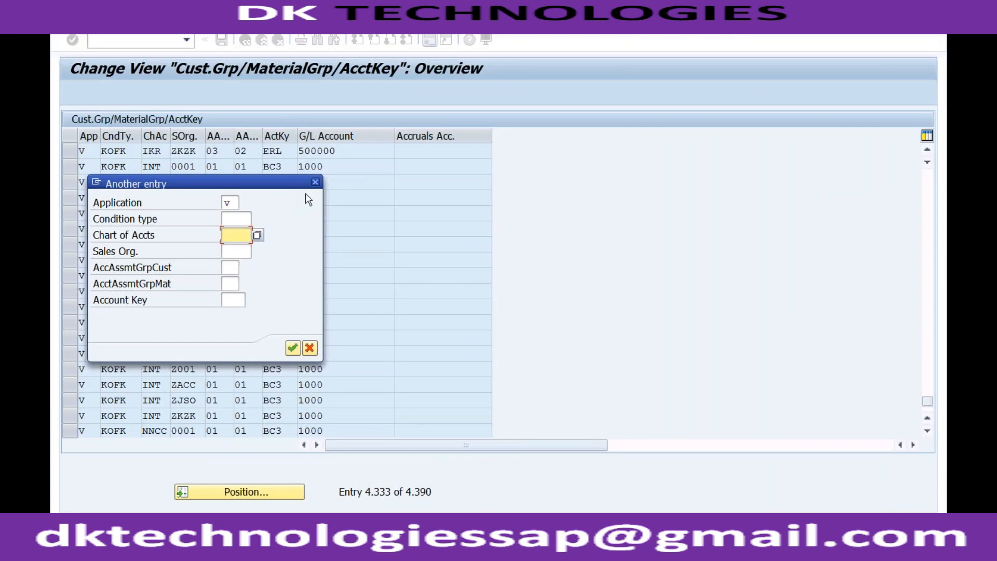
{"action": "left_click", "coordinate": [317, 180]}
Position the table at application V, condition type KOFI and chart of accounts RECH
{"action": "left_click", "coordinate": [239, 492]}
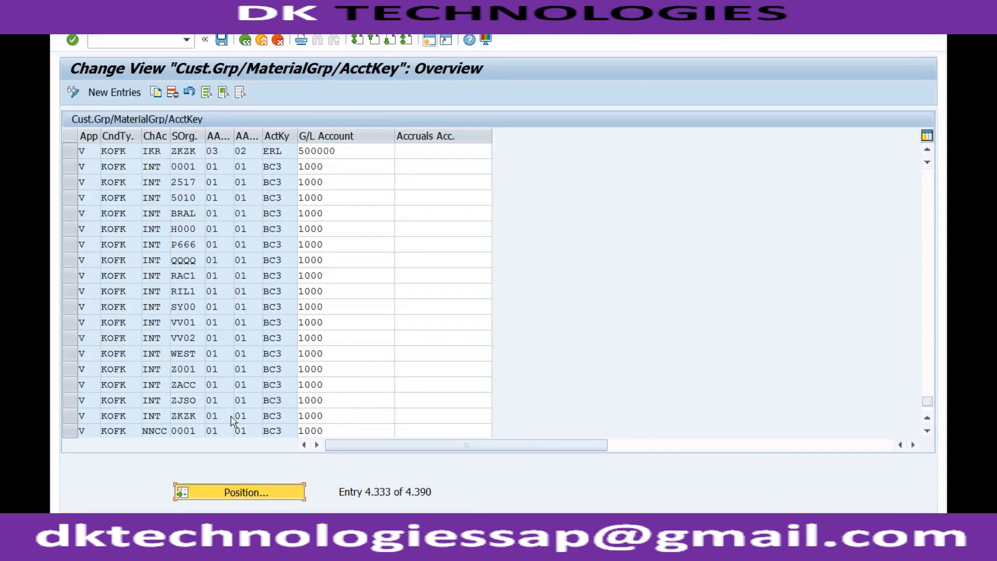
{"action": "type", "text": "v"}
{"action": "key", "text": "Tab"}
{"action": "type", "text": "kofi"}
{"action": "key", "text": "Tab"}
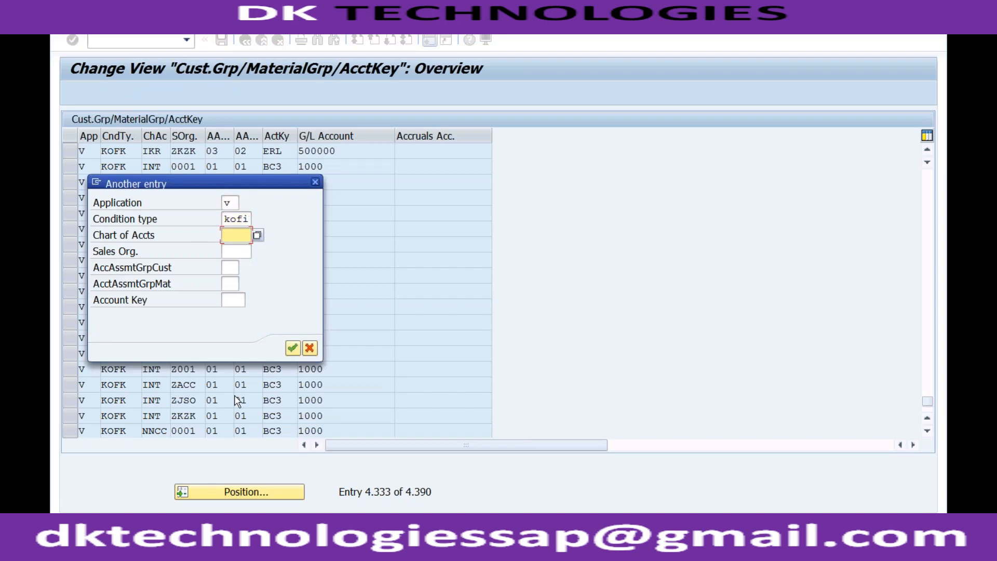
{"action": "type", "text": "rech"}
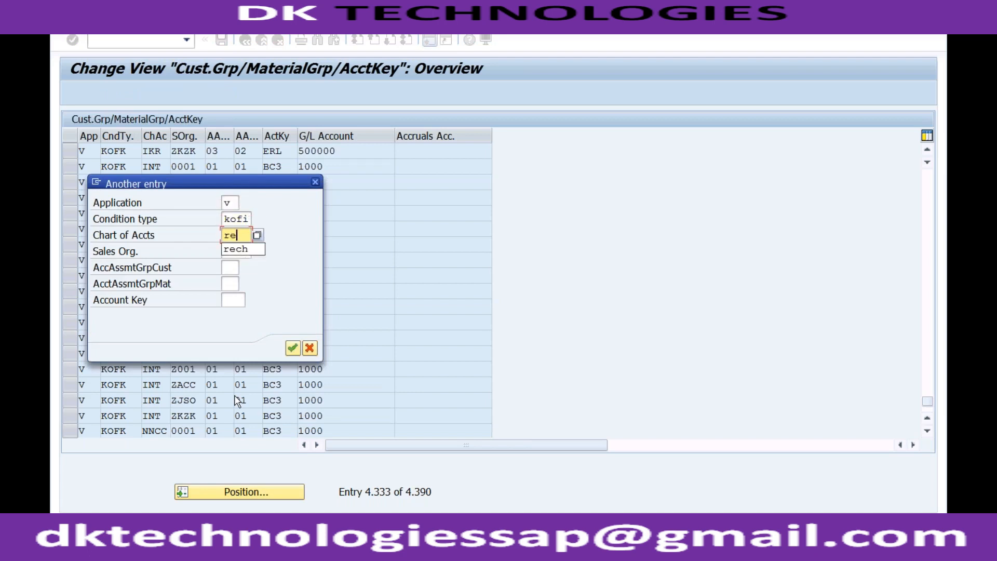
{"action": "key", "text": "Return"}
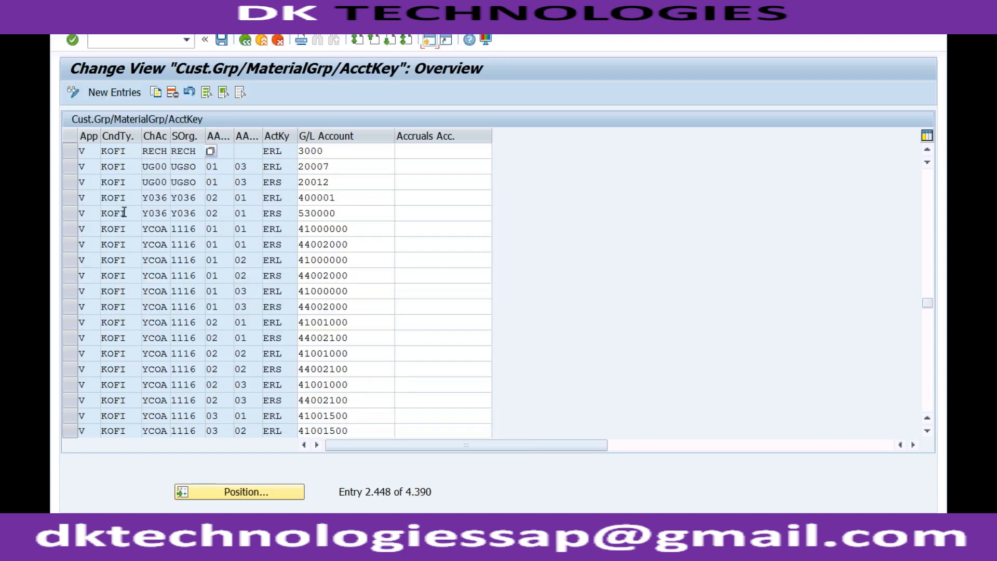
Copy the KOFI entry for RECH with G/L account 3000, give the copy condition type YOFI and save it
{"action": "left_click", "coordinate": [71, 151]}
{"action": "left_click", "coordinate": [156, 94]}
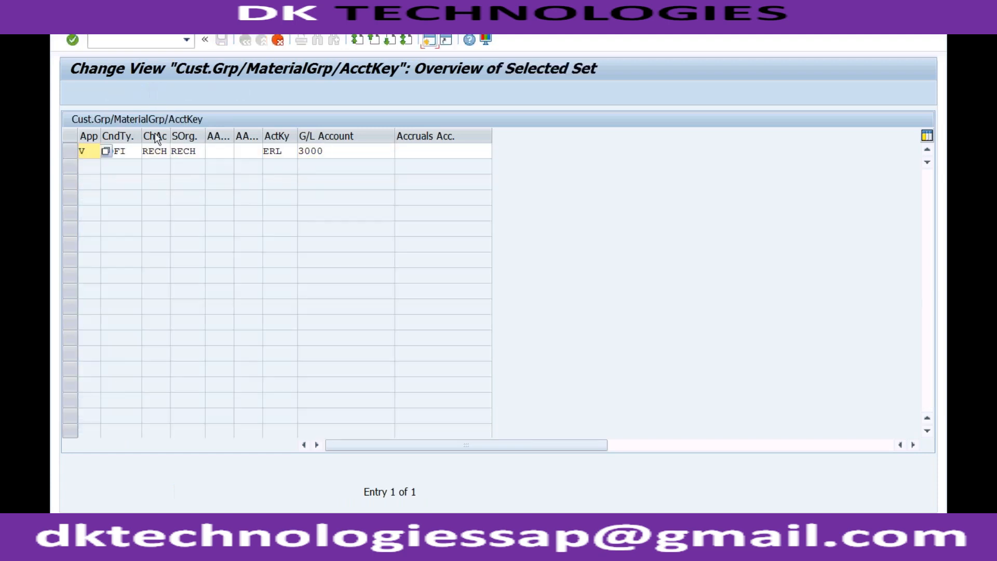
{"action": "key", "text": "F4"}
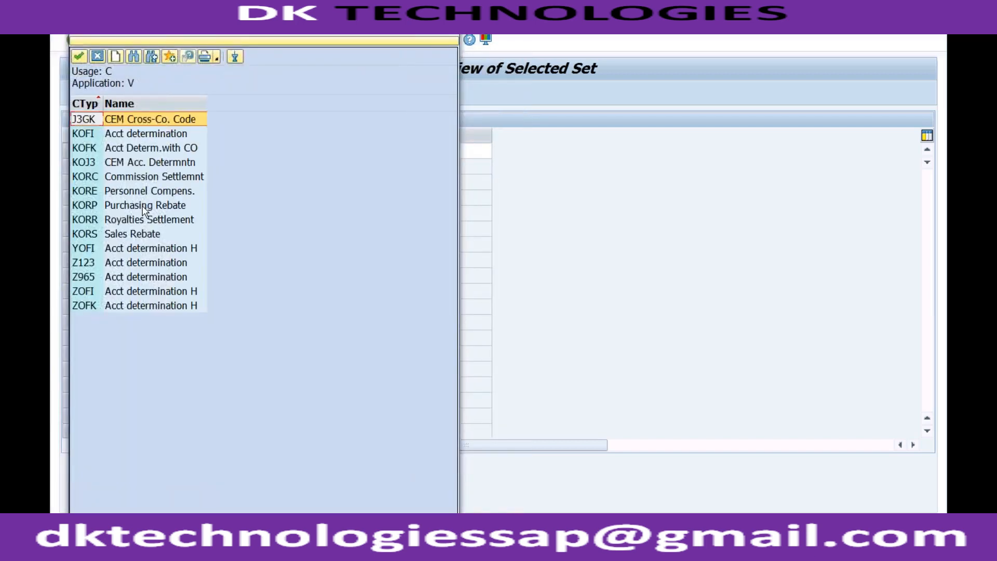
{"action": "double_click", "coordinate": [129, 249]}
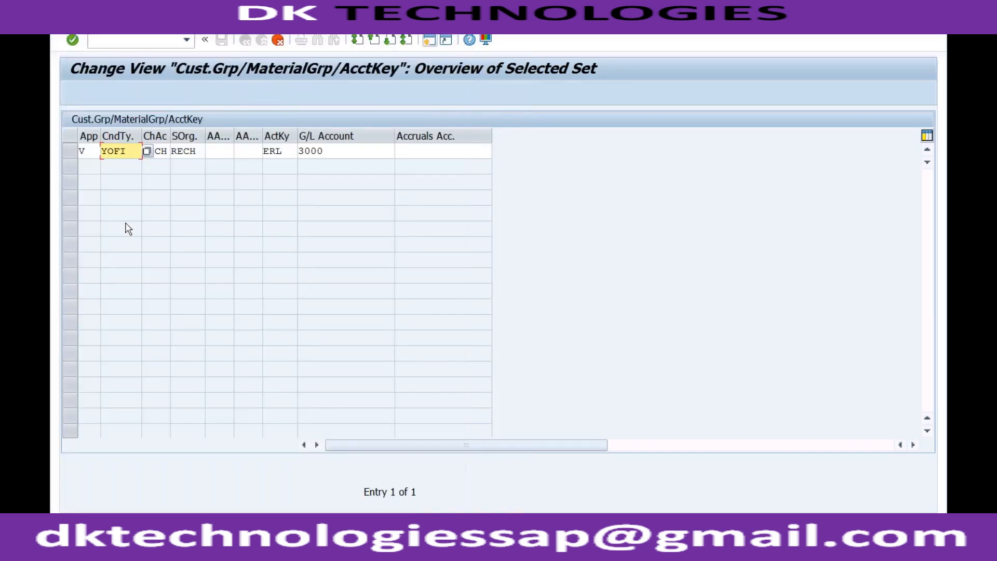
{"action": "left_click", "coordinate": [222, 40]}
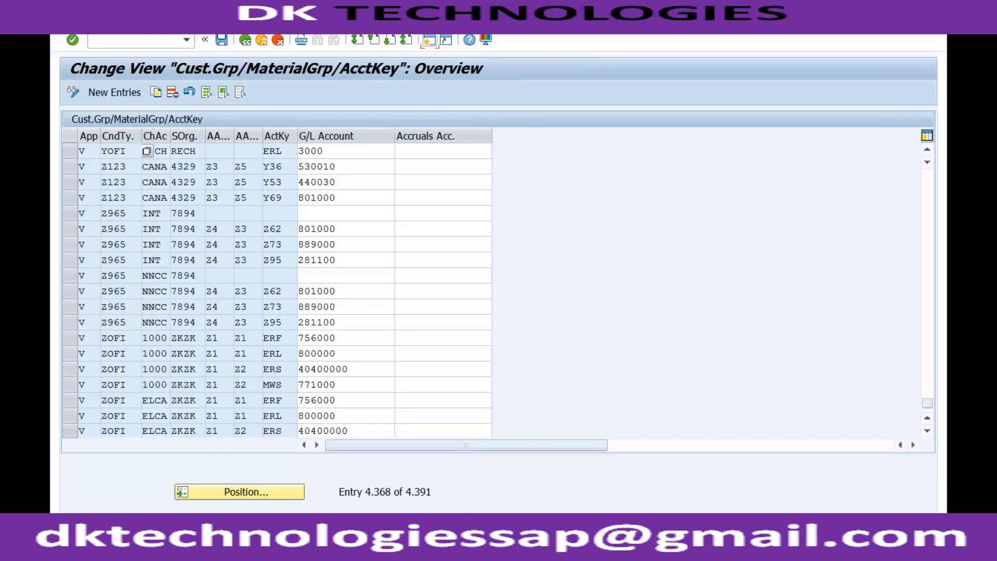
Switch to the account determination analysis session, return to the Change Billing Documents entry screen and run the invoice's account determination analysis again
{"action": "left_click", "coordinate": [263, 543]}
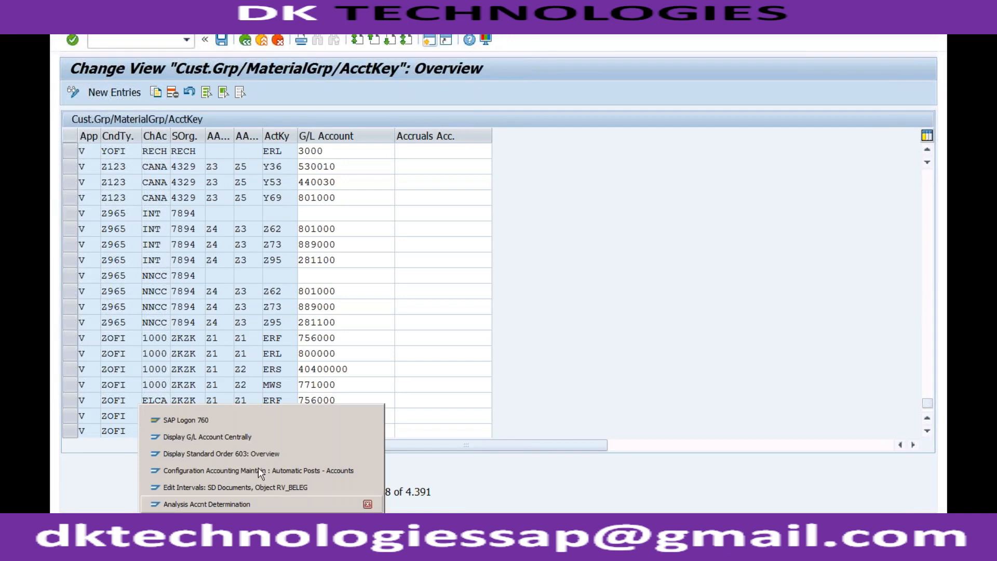
{"action": "left_click", "coordinate": [258, 498]}
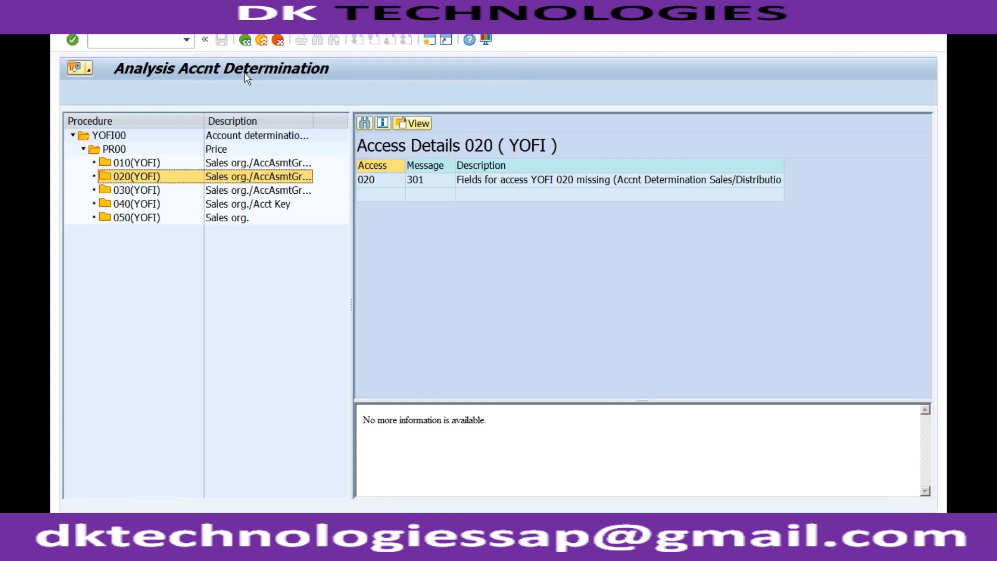
{"action": "left_click", "coordinate": [246, 41]}
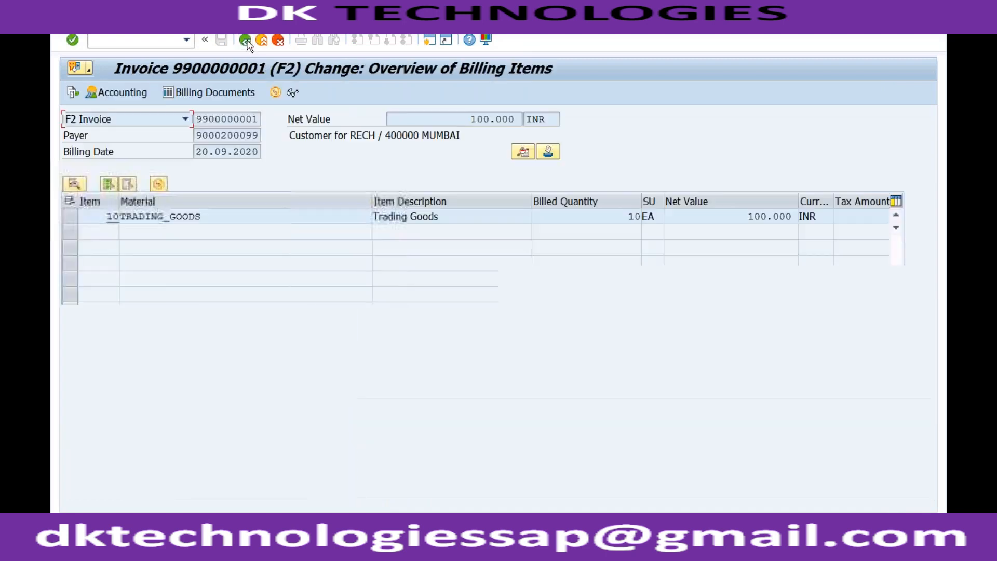
{"action": "left_click", "coordinate": [246, 41]}
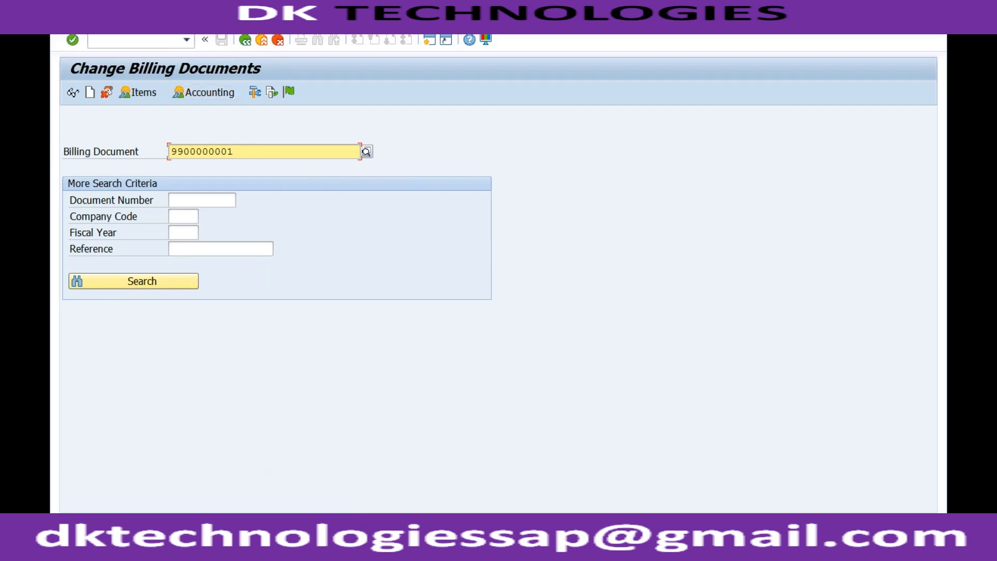
{"action": "left_click", "coordinate": [261, 21]}
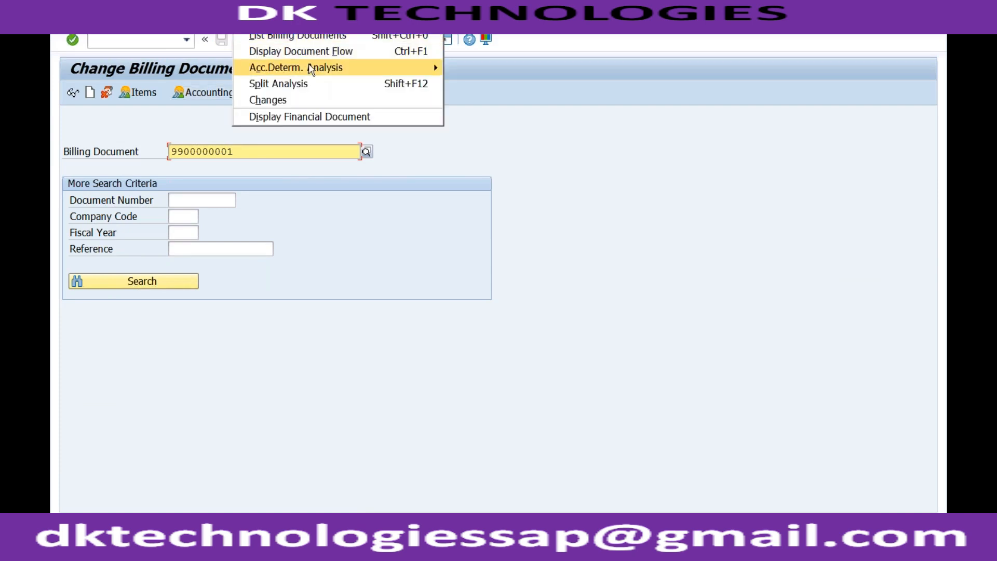
{"action": "mouse_move", "coordinate": [413, 68]}
{"action": "left_click", "coordinate": [450, 68]}
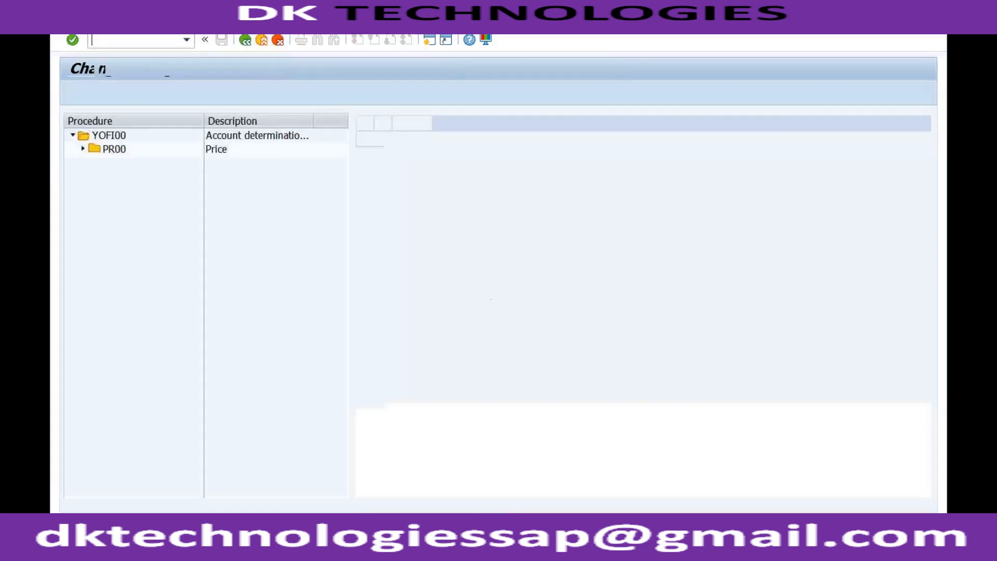
{"action": "left_click", "coordinate": [578, 185]}
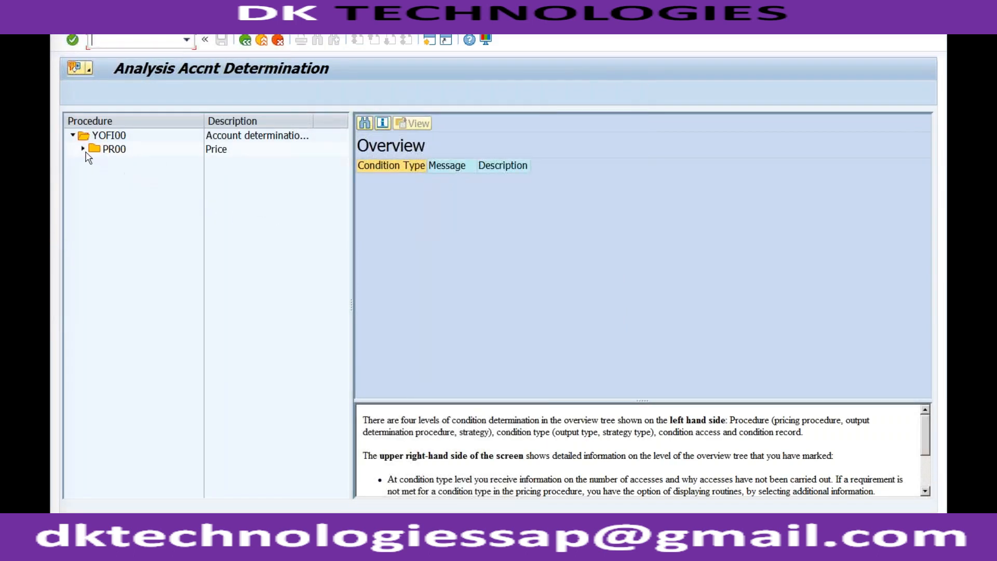
Examine the account determination details of condition type PR00 and each of its YOFI accesses 010 to 050
{"action": "double_click", "coordinate": [110, 151]}
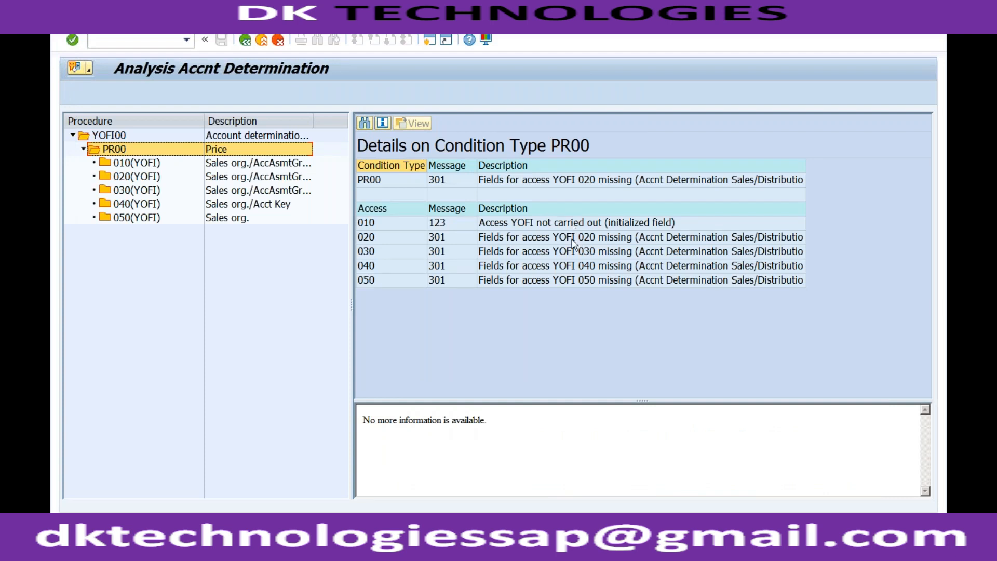
{"action": "left_click", "coordinate": [155, 165]}
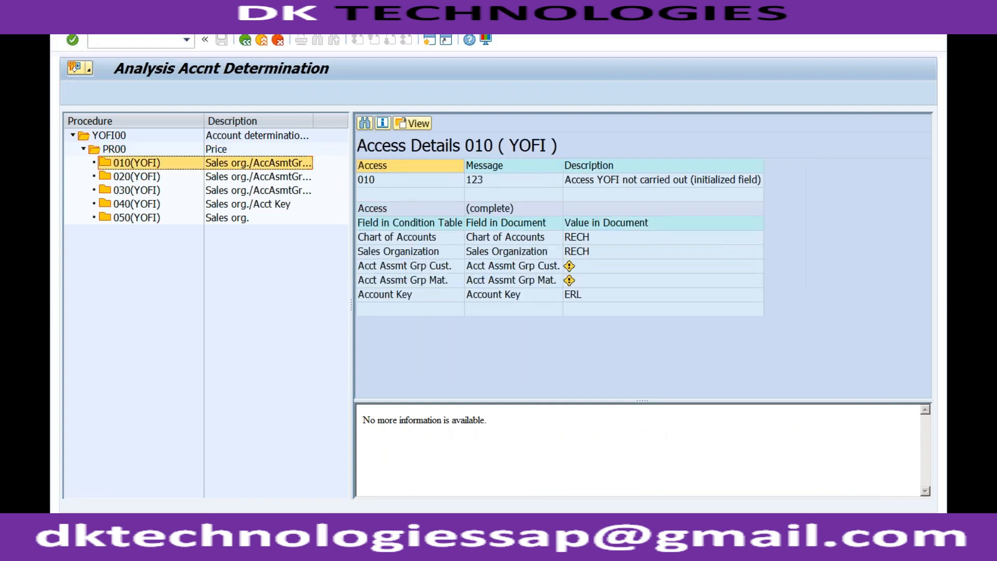
{"action": "left_click", "coordinate": [148, 178]}
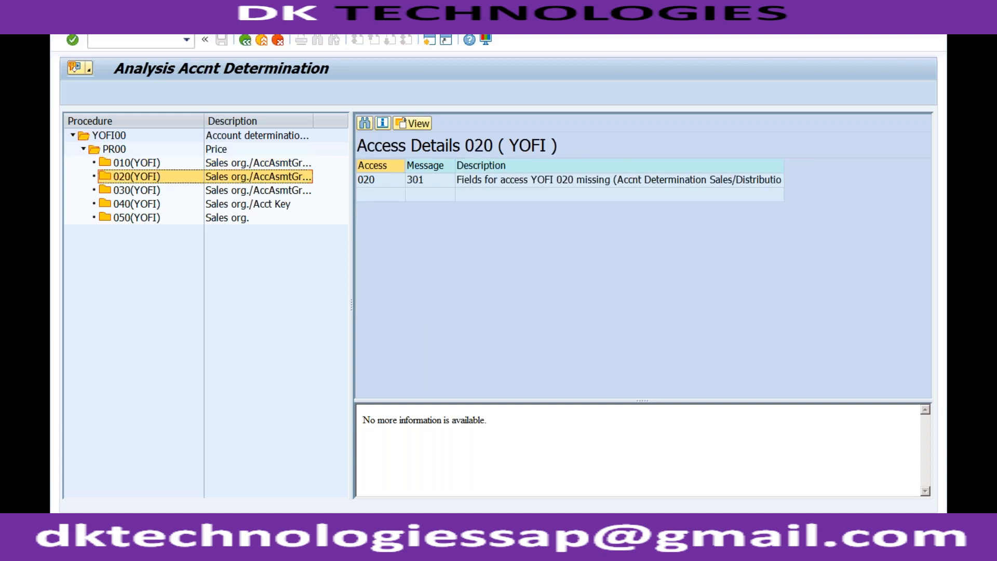
{"action": "left_click", "coordinate": [142, 191]}
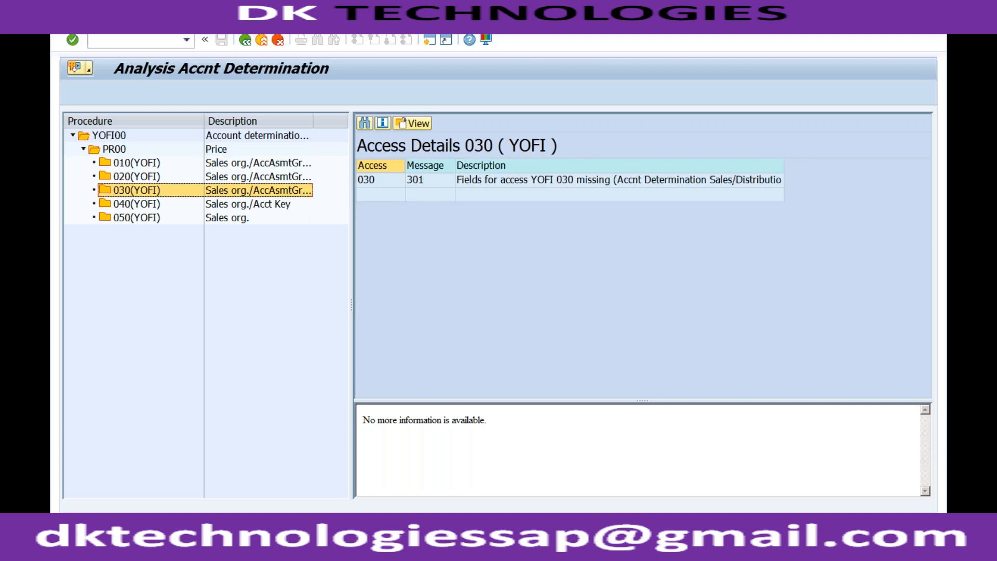
{"action": "left_click", "coordinate": [142, 205]}
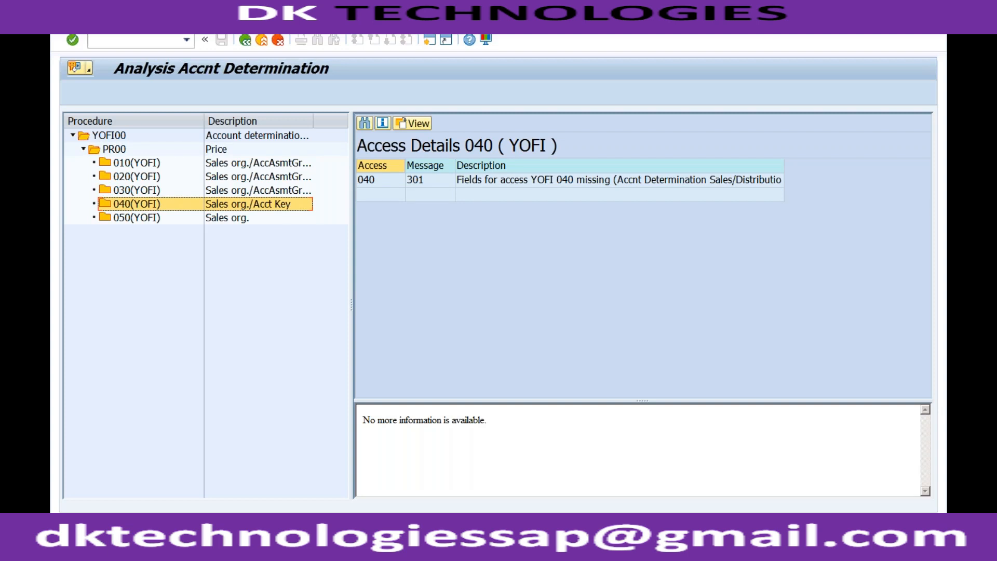
{"action": "left_click", "coordinate": [141, 219]}
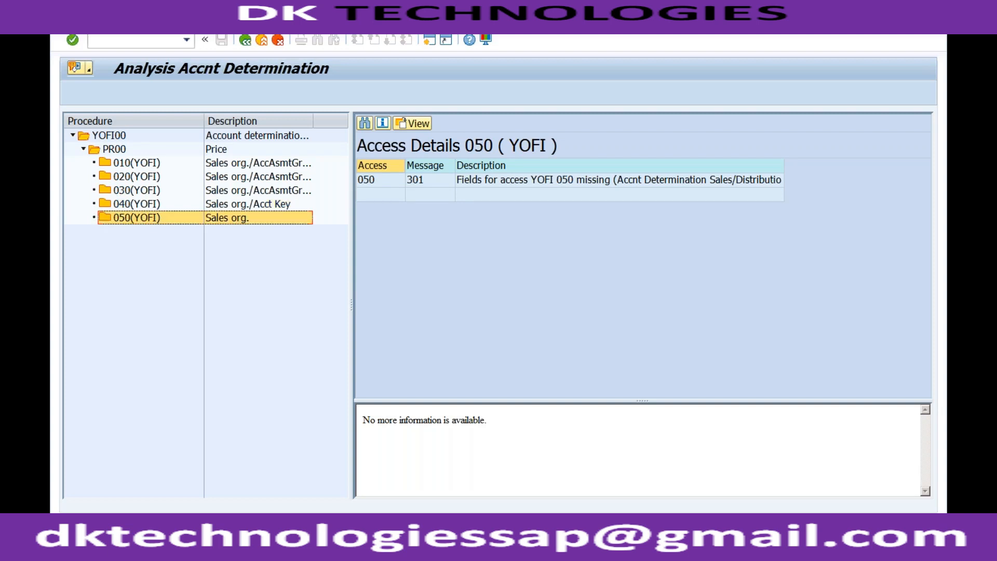
Switch back to the G/L account assignment session and open table 005, Acct Key
{"action": "left_click", "coordinate": [261, 546]}
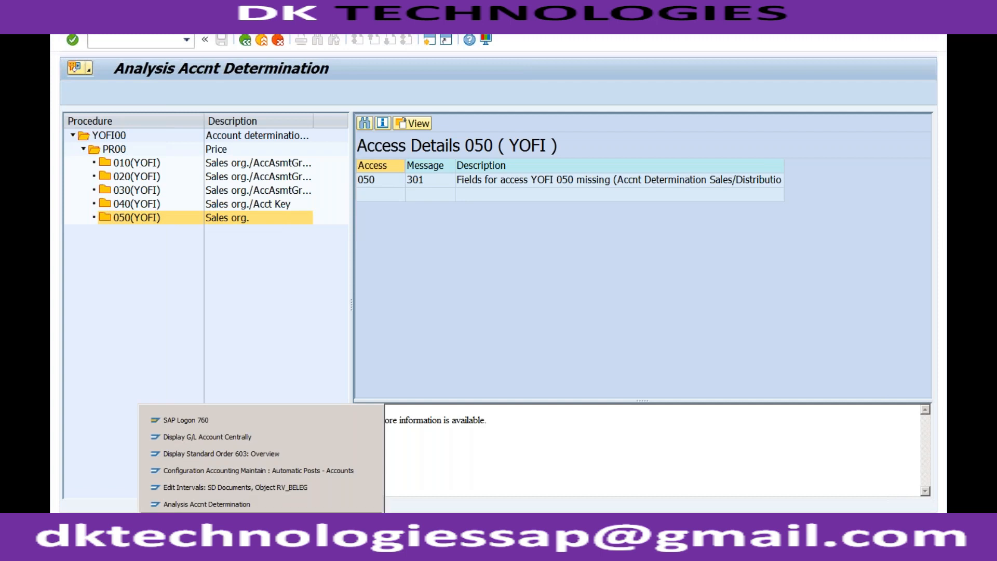
{"action": "left_click", "coordinate": [223, 521]}
{"action": "left_click", "coordinate": [244, 40]}
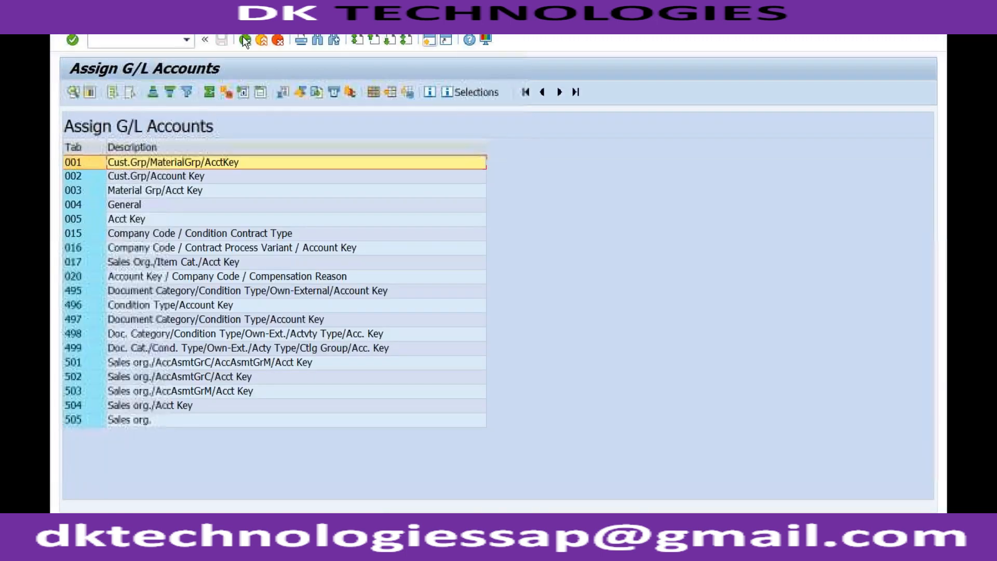
{"action": "left_click", "coordinate": [150, 222]}
{"action": "double_click", "coordinate": [150, 222]}
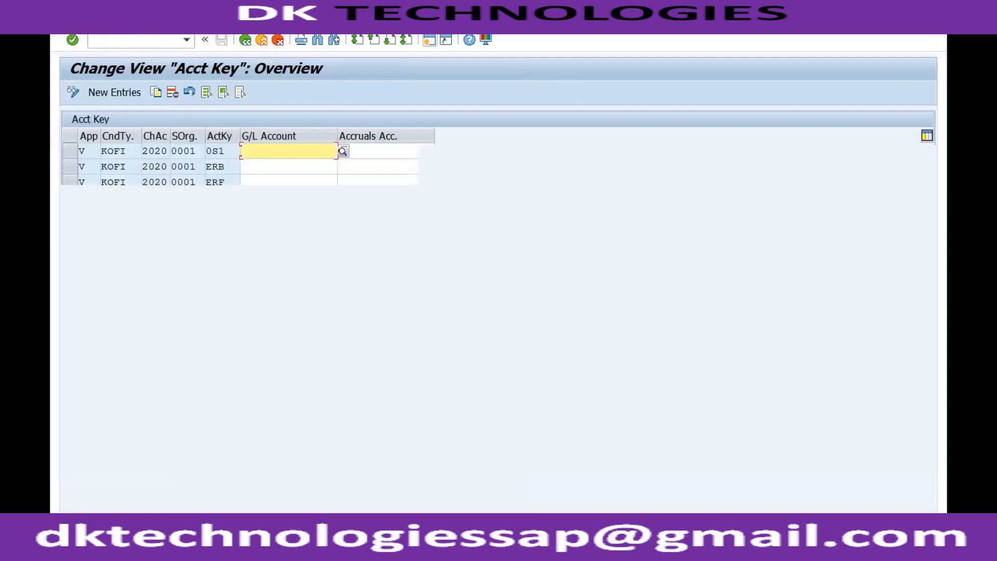
Copy the first Acct Key entry and give the copy condition type YOFI, chart of accounts RECH and sales organization RECH
{"action": "left_click", "coordinate": [70, 151]}
{"action": "left_click", "coordinate": [156, 93]}
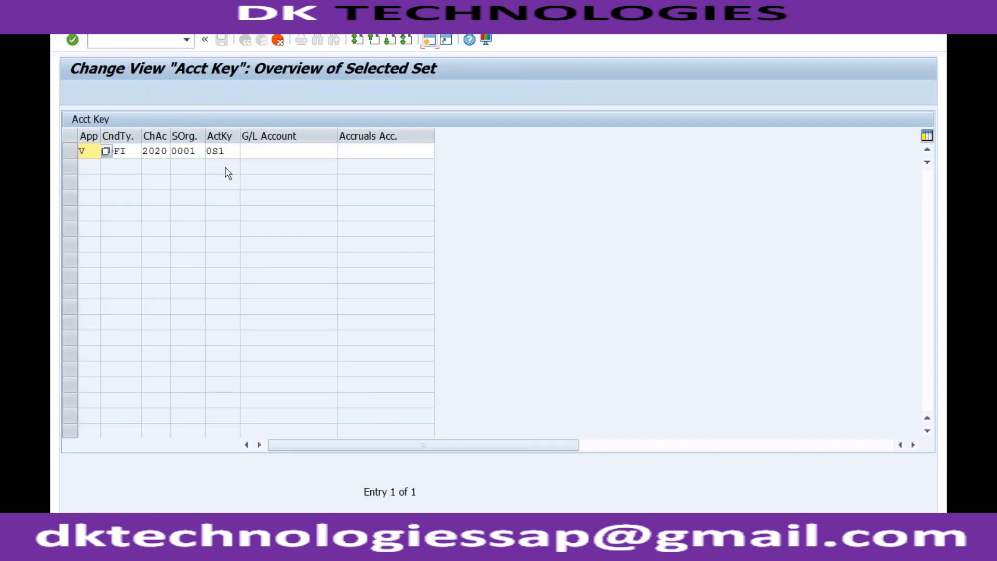
{"action": "key", "text": "Tab"}
{"action": "type", "text": "Y"}
{"action": "key", "text": "Tab"}
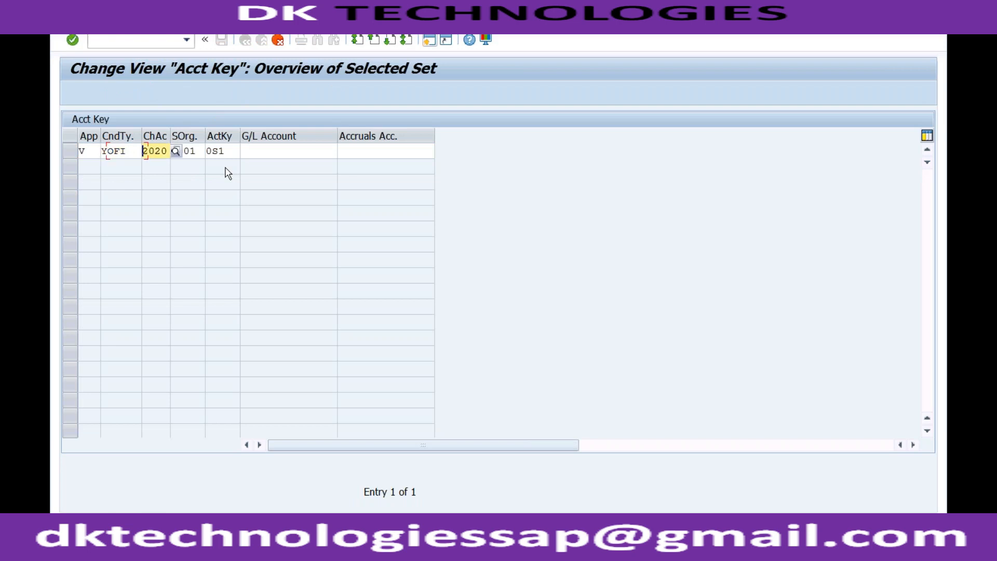
{"action": "key", "text": "shift+Right"}
{"action": "key", "text": "shift+Right"}
{"action": "key", "text": "shift+Right"}
{"action": "key", "text": "shift+Right"}
{"action": "key", "text": "Delete"}
{"action": "type", "text": "RECH"}
{"action": "key", "text": "Tab"}
{"action": "type", "text": "REC"}
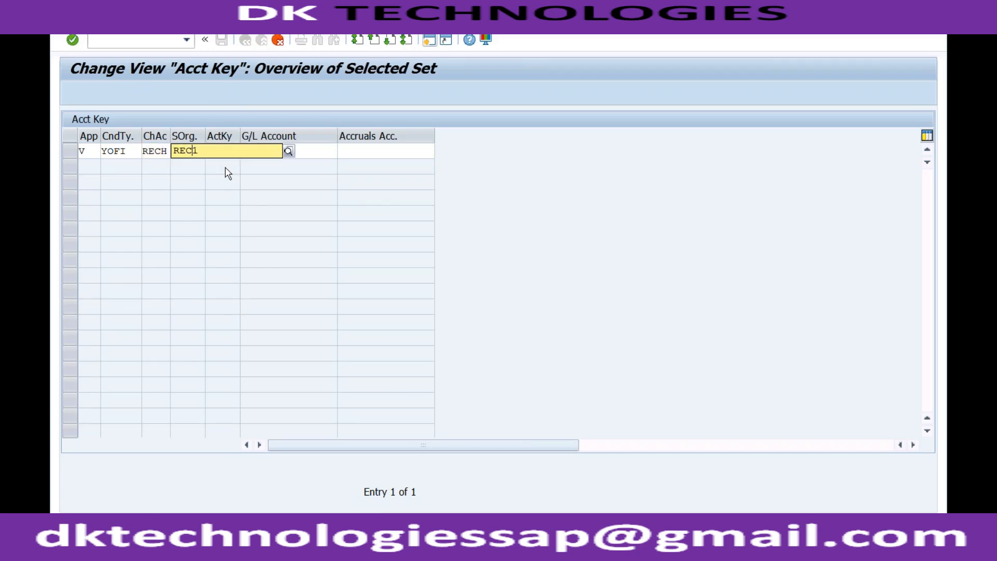
{"action": "type", "text": "H"}
Replace the copied entry's account key, set its G/L account to 3000 and save it in the RECH customizing request
{"action": "key", "text": "Tab"}
{"action": "key", "text": "shift+Right"}
{"action": "key", "text": "shift+Right"}
{"action": "key", "text": "shift+Right"}
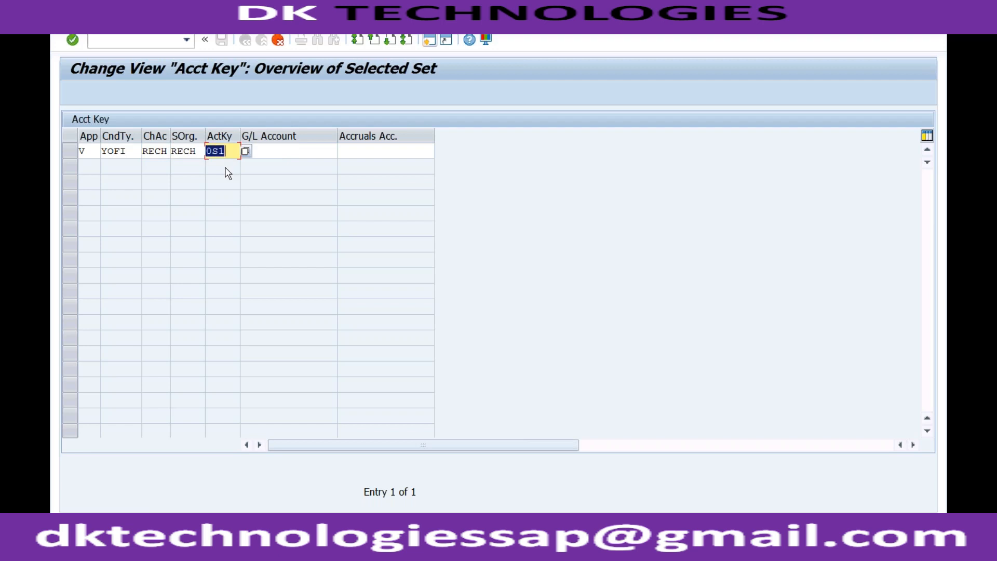
{"action": "type", "text": "E"}
{"action": "key", "text": "Tab"}
{"action": "key", "text": "Right"}
{"action": "key", "text": "BackSpace"}
{"action": "type", "text": "3000"}
{"action": "key", "text": "Return"}
{"action": "left_click", "coordinate": [222, 40]}
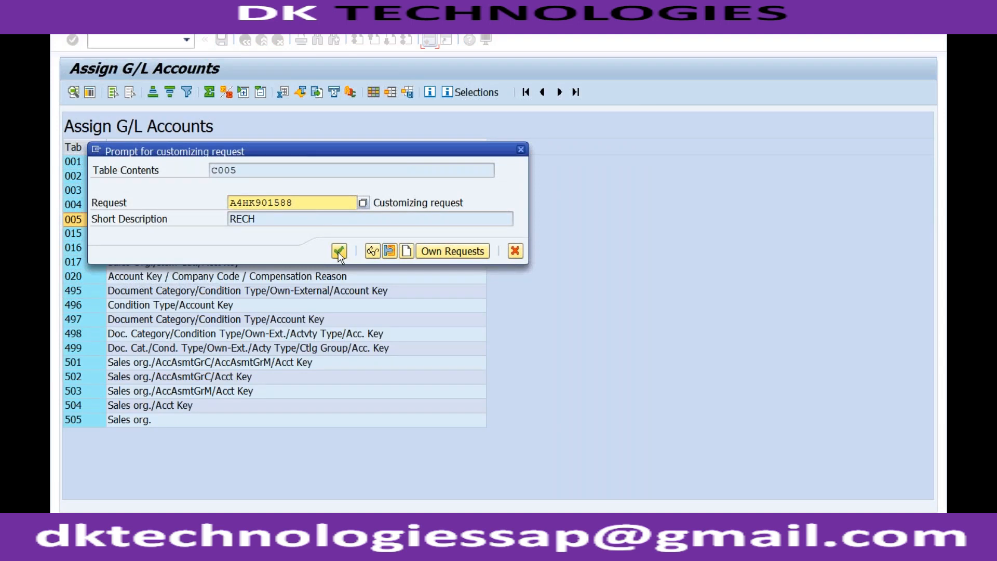
{"action": "left_click", "coordinate": [338, 251]}
Leave the G/L account assignment transaction, return to the billing session and restart it with transaction VF02
{"action": "left_click", "coordinate": [246, 42]}
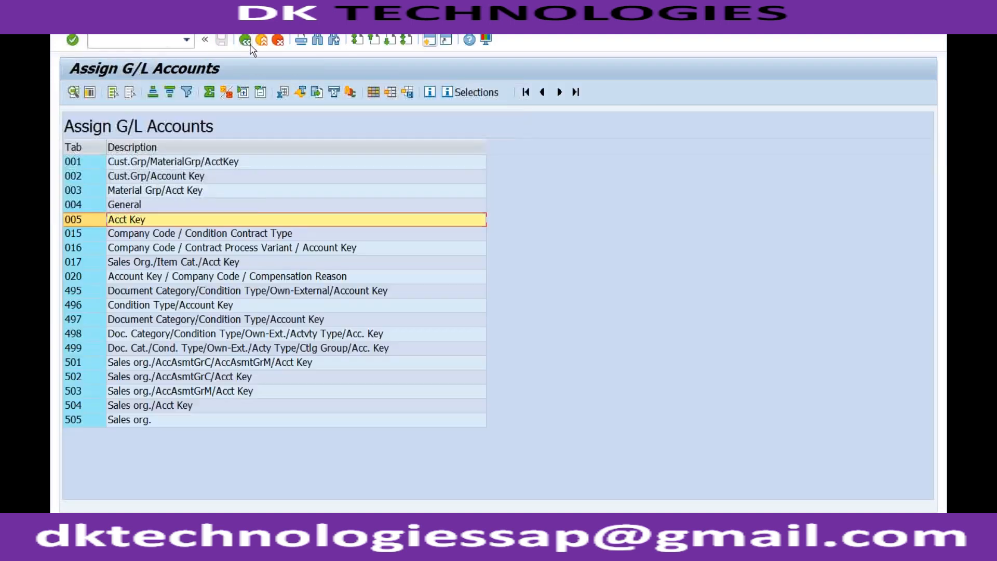
{"action": "left_click", "coordinate": [246, 41]}
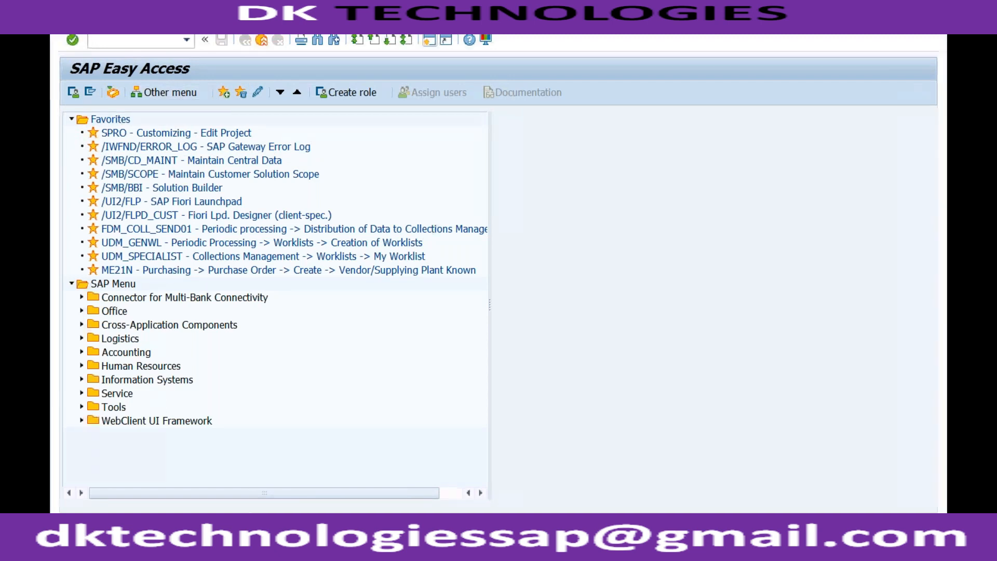
{"action": "left_click", "coordinate": [250, 507]}
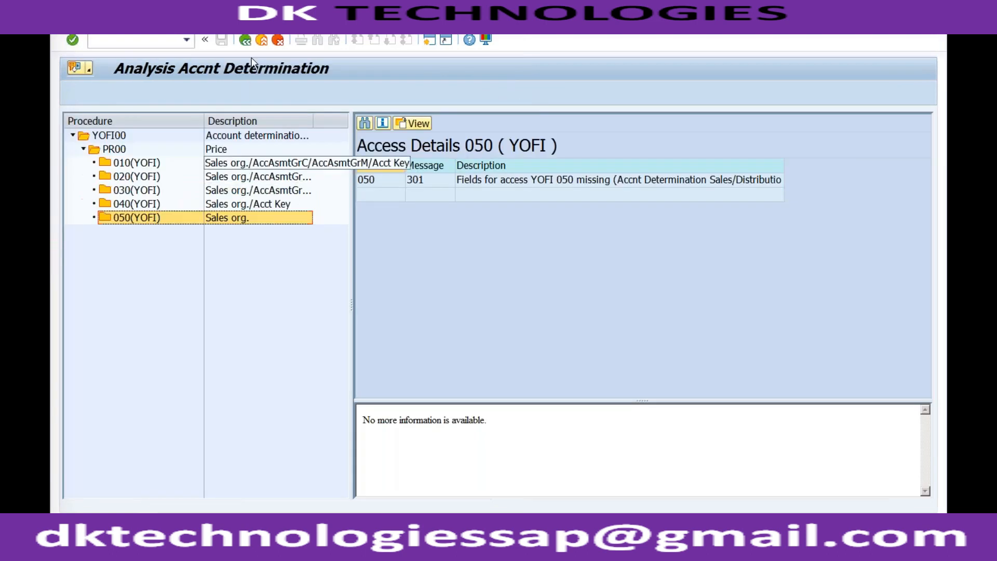
{"action": "left_click", "coordinate": [245, 41]}
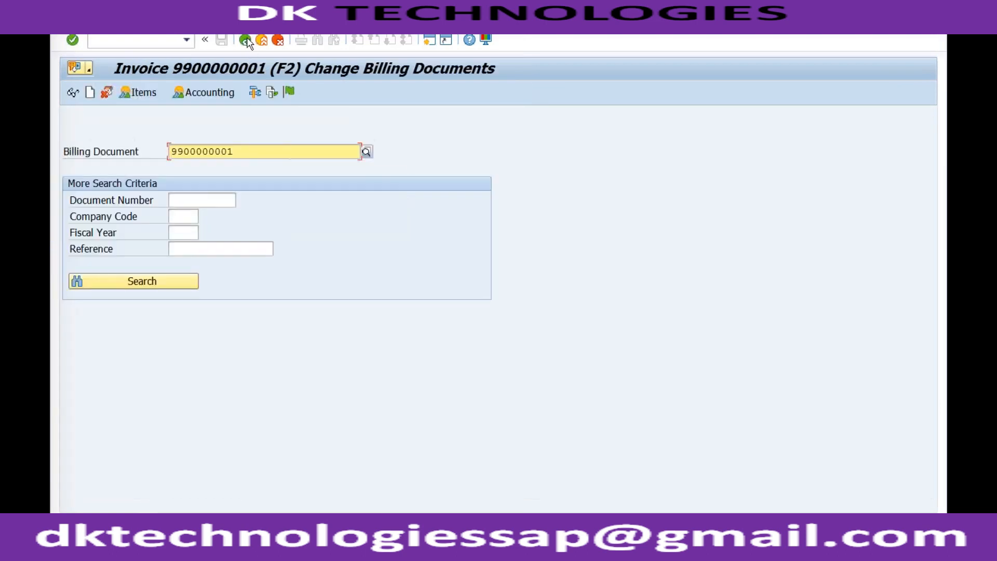
{"action": "left_click", "coordinate": [244, 42]}
{"action": "type", "text": "vf"}
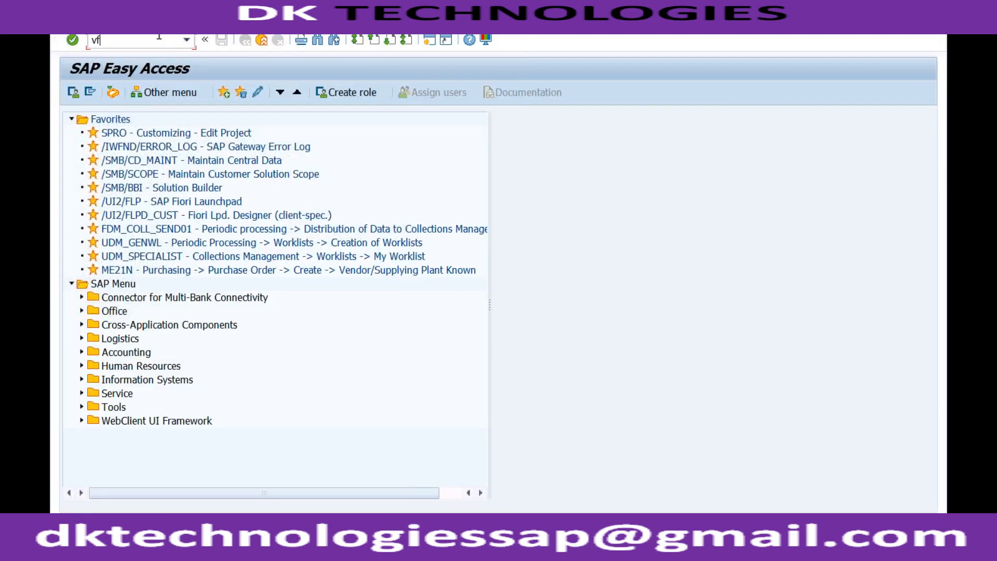
{"action": "type", "text": "02"}
{"action": "key", "text": "Return"}
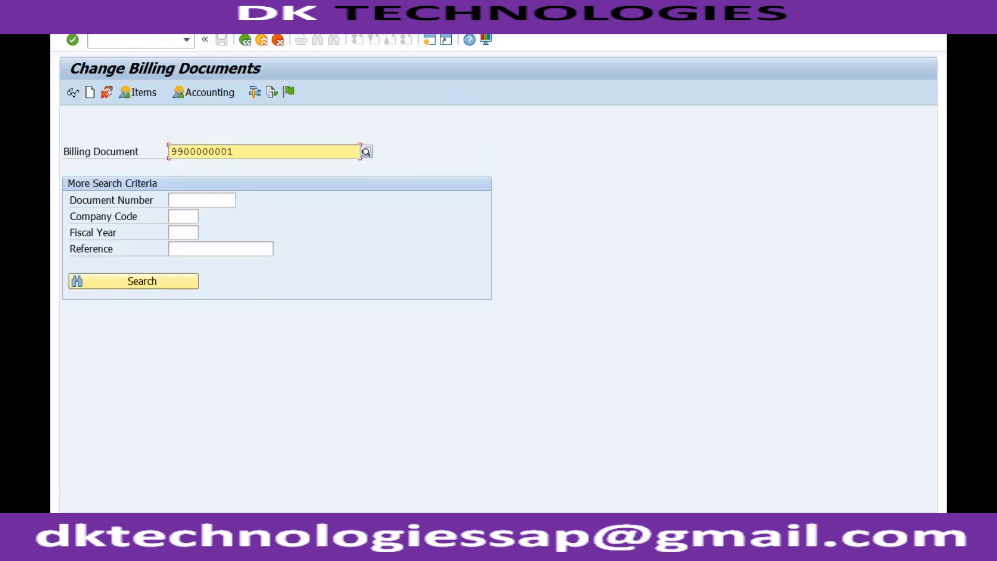
Try to release the F2 invoice to accounting and open its account determination analysis
{"action": "left_click", "coordinate": [289, 92]}
{"action": "left_click", "coordinate": [261, 21]}
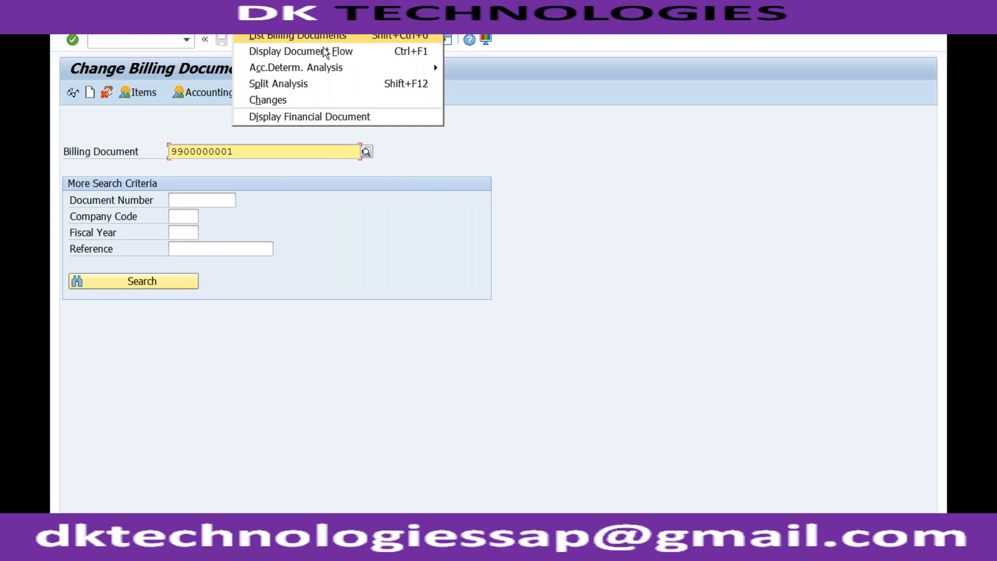
{"action": "mouse_move", "coordinate": [398, 70]}
{"action": "left_click", "coordinate": [469, 68]}
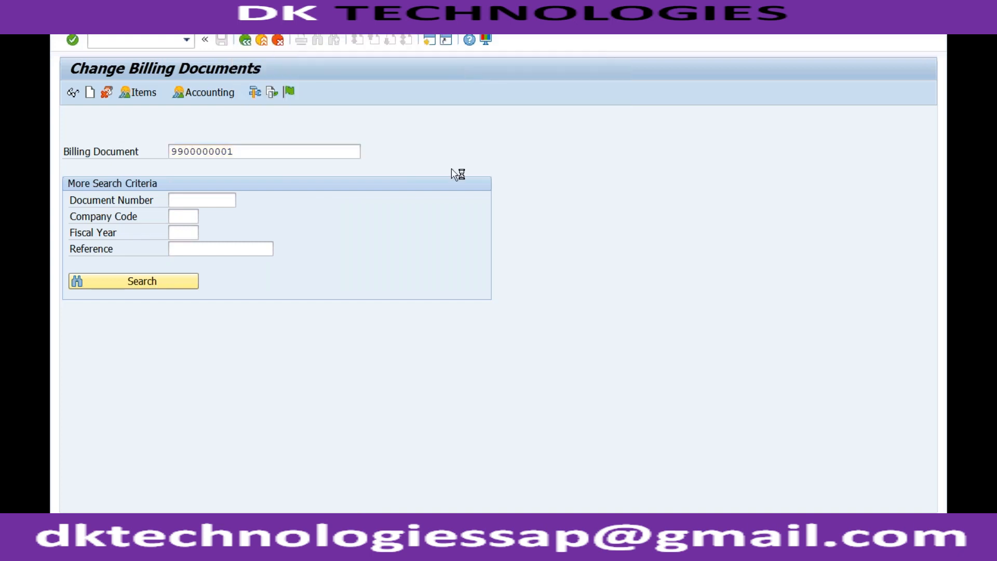
{"action": "key", "text": "Return"}
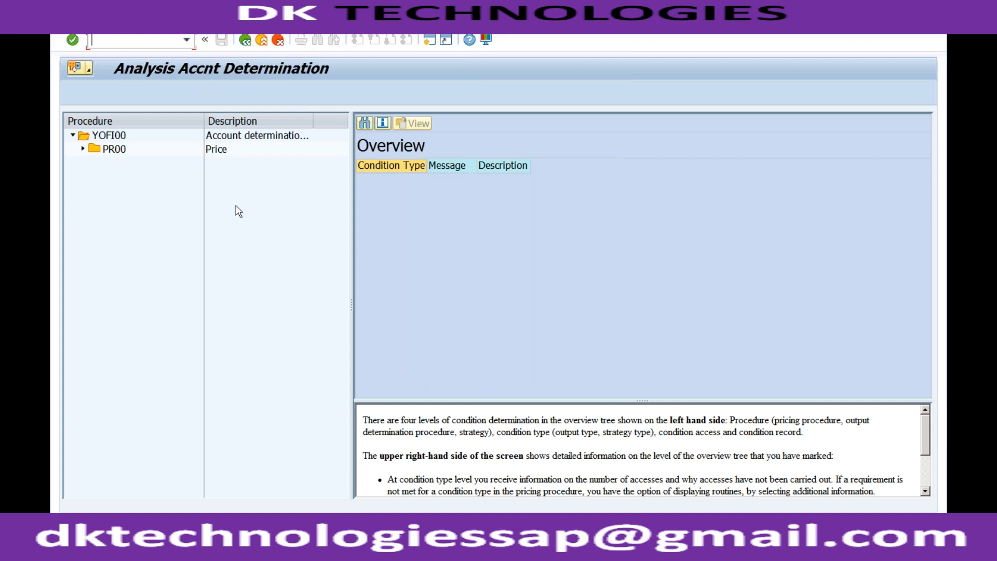
Review PR00's YOFI accesses 010, 050, 040, 030 and 020 in the new account determination analysis
{"action": "left_click", "coordinate": [83, 149]}
{"action": "left_click", "coordinate": [131, 164]}
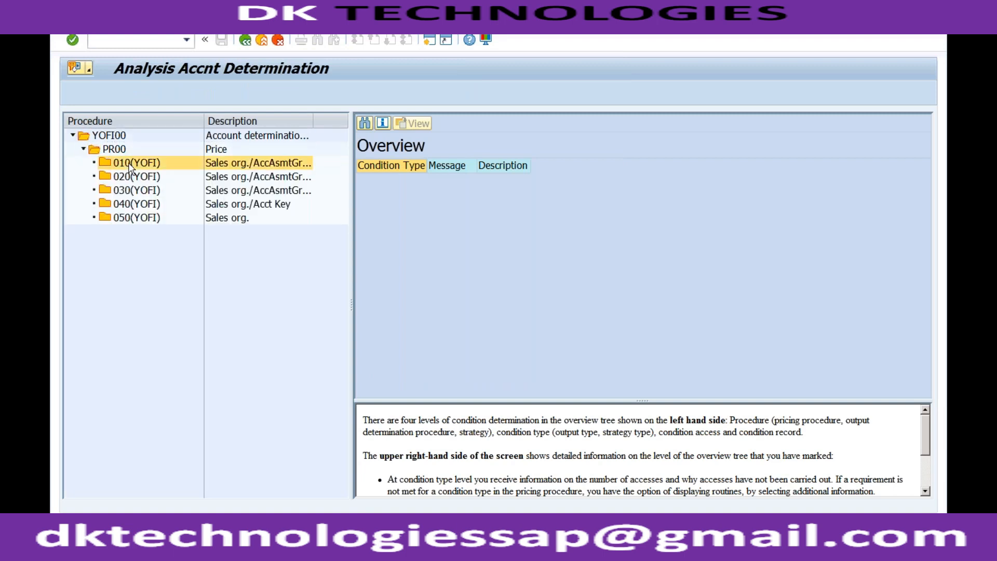
{"action": "left_click", "coordinate": [132, 219]}
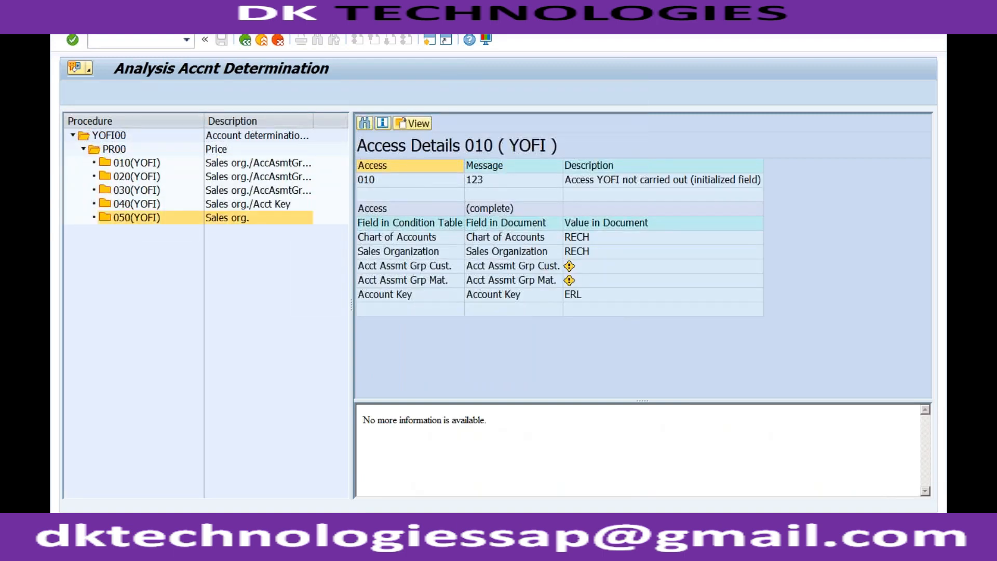
{"action": "left_click", "coordinate": [134, 205]}
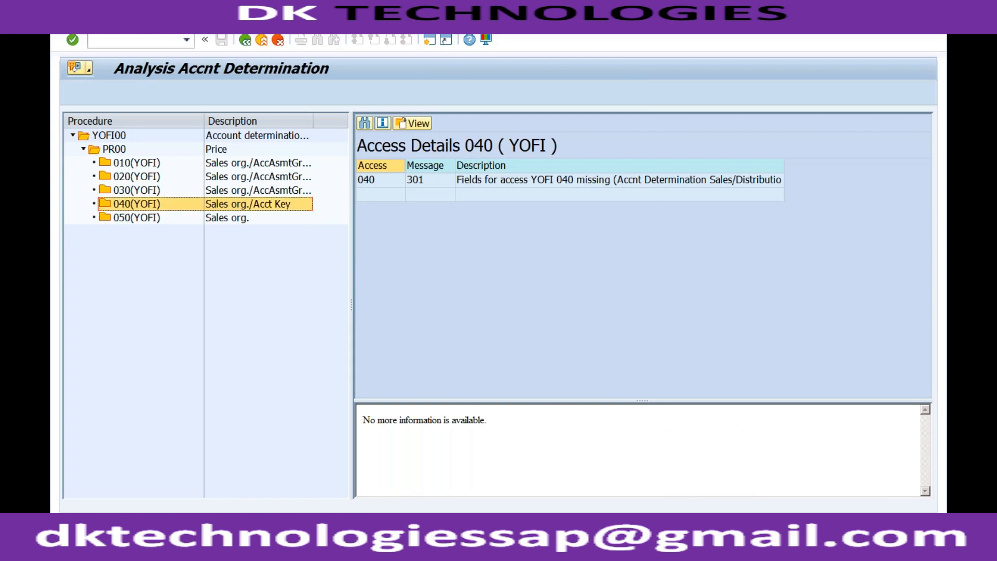
{"action": "left_click", "coordinate": [136, 191]}
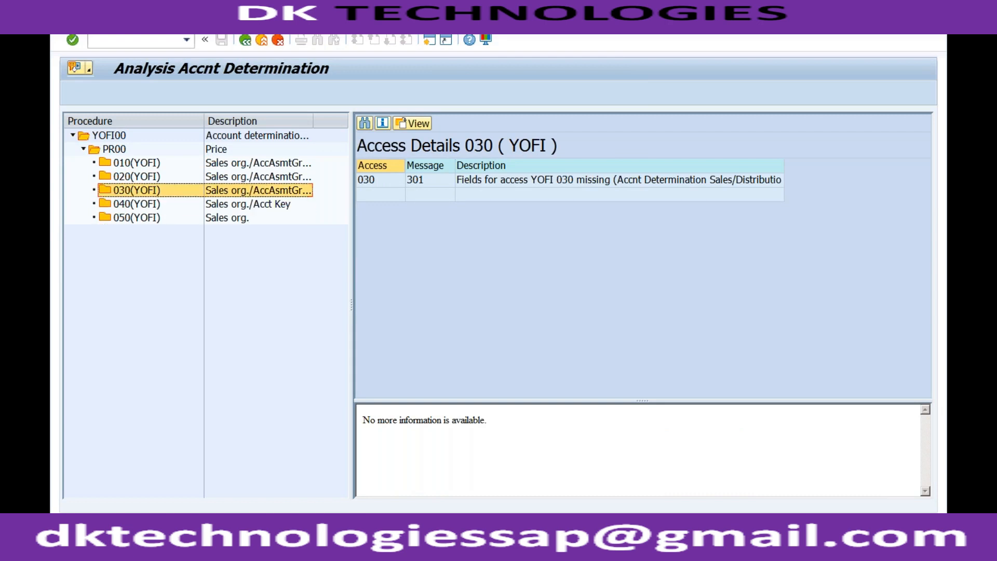
{"action": "left_click", "coordinate": [138, 177]}
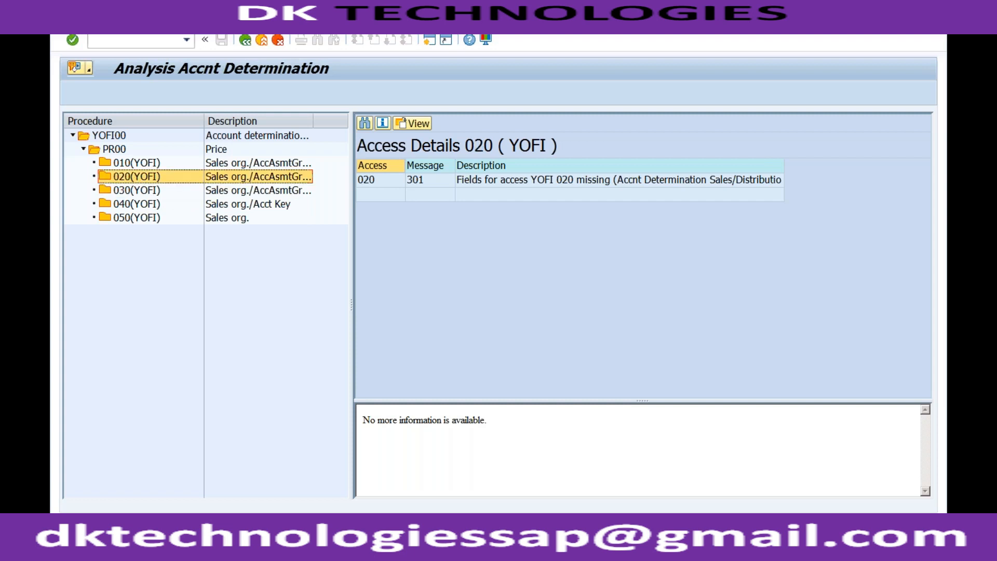
Examine the details of PR00's YOFI accesses 010, 020 and 030 again in the account determination analysis
{"action": "left_click", "coordinate": [137, 163]}
{"action": "left_click", "coordinate": [136, 177]}
{"action": "left_click", "coordinate": [126, 191]}
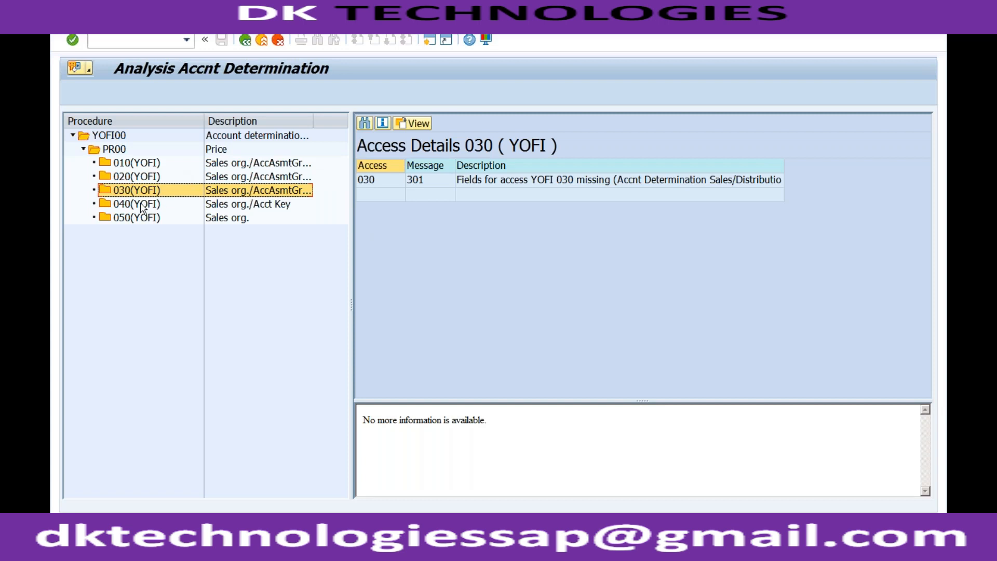
{"action": "left_click", "coordinate": [261, 535]}
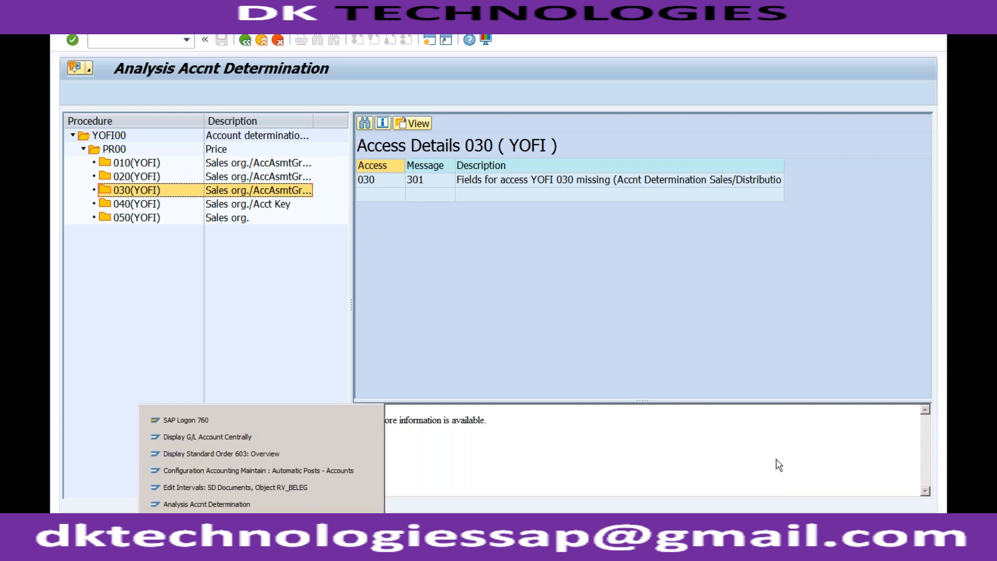
{"action": "left_click", "coordinate": [262, 535]}
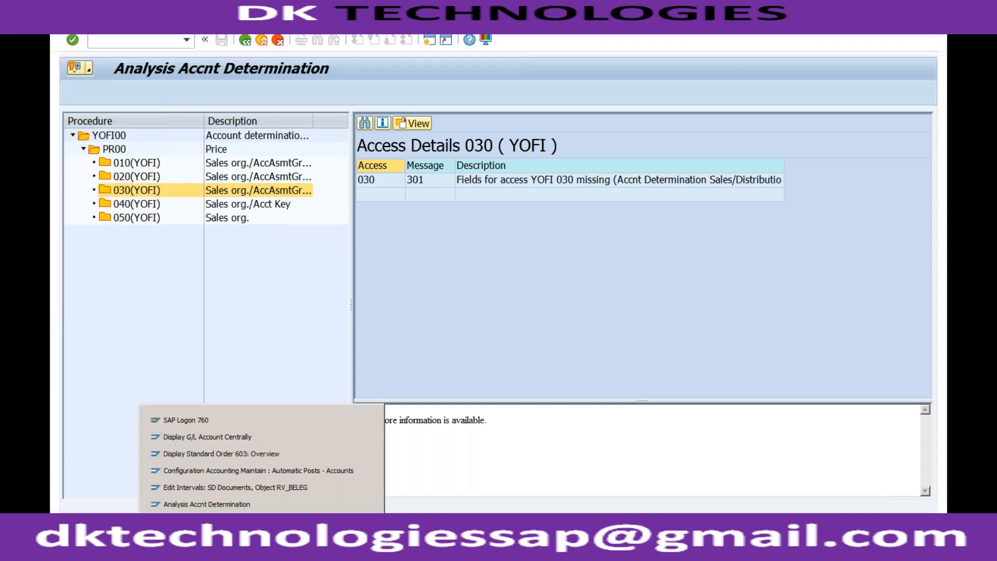
{"action": "left_click", "coordinate": [246, 503]}
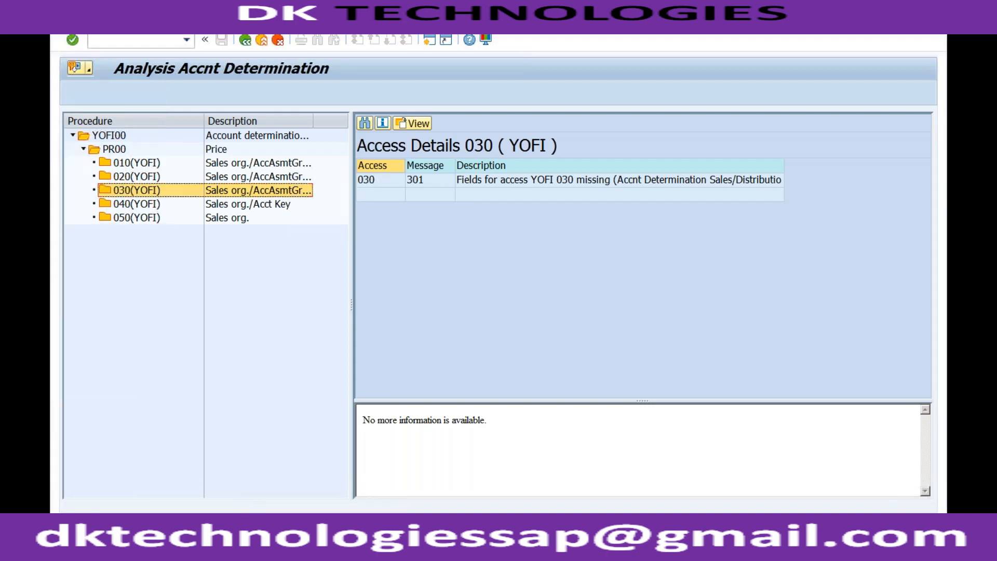
Switch to the other SAP session and start the G/L account assignment transaction VKOA
{"action": "left_click", "coordinate": [261, 535]}
{"action": "left_click", "coordinate": [246, 519]}
{"action": "type", "text": "vk01"}
{"action": "key", "text": "Return"}
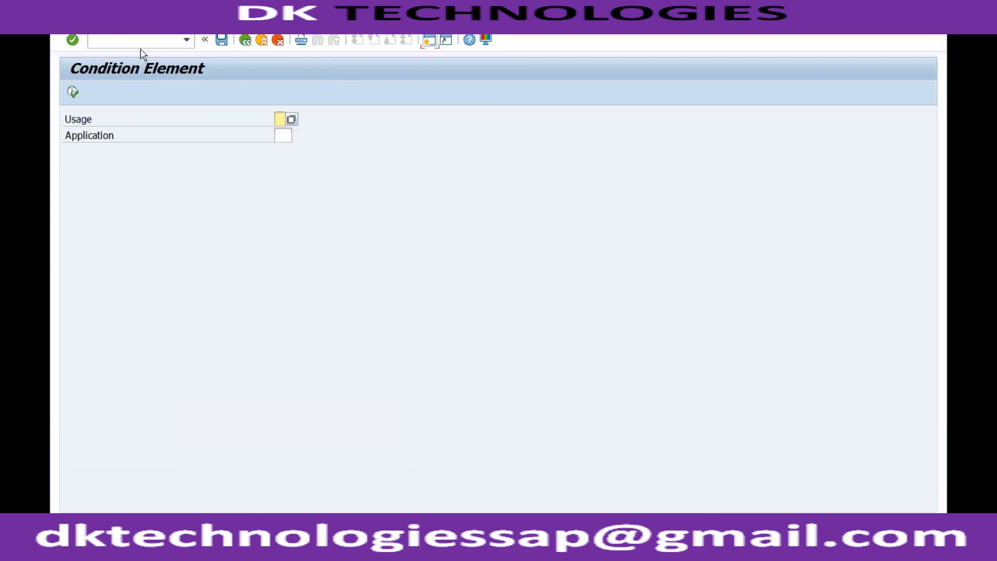
{"action": "left_click", "coordinate": [143, 41]}
{"action": "type", "text": "/nvkoa"}
{"action": "key", "text": "Return"}
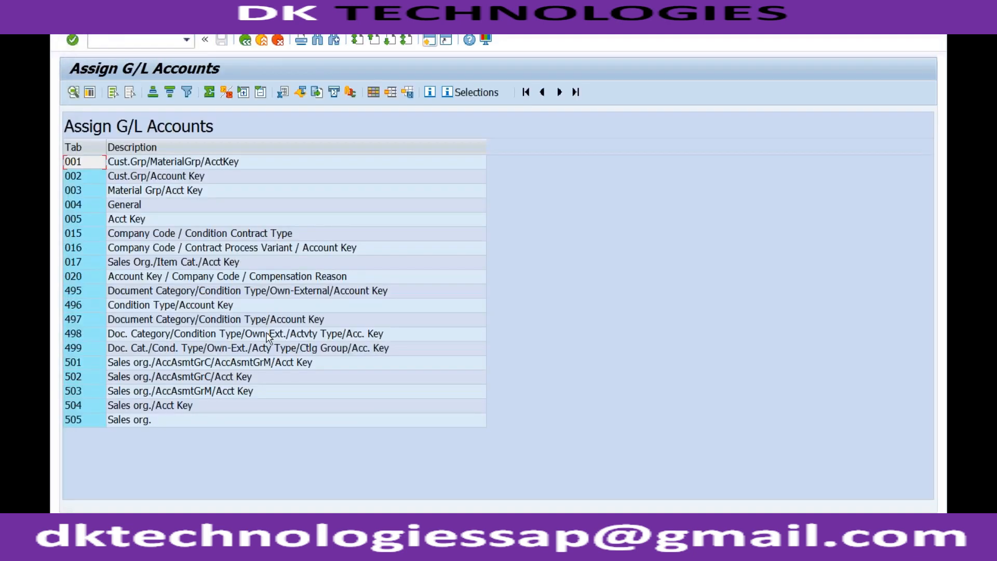
Copy the first entry of table 020, Account Key / Company Code / Compensation Reason, and set the copy's condition type to YOFI
{"action": "double_click", "coordinate": [236, 279]}
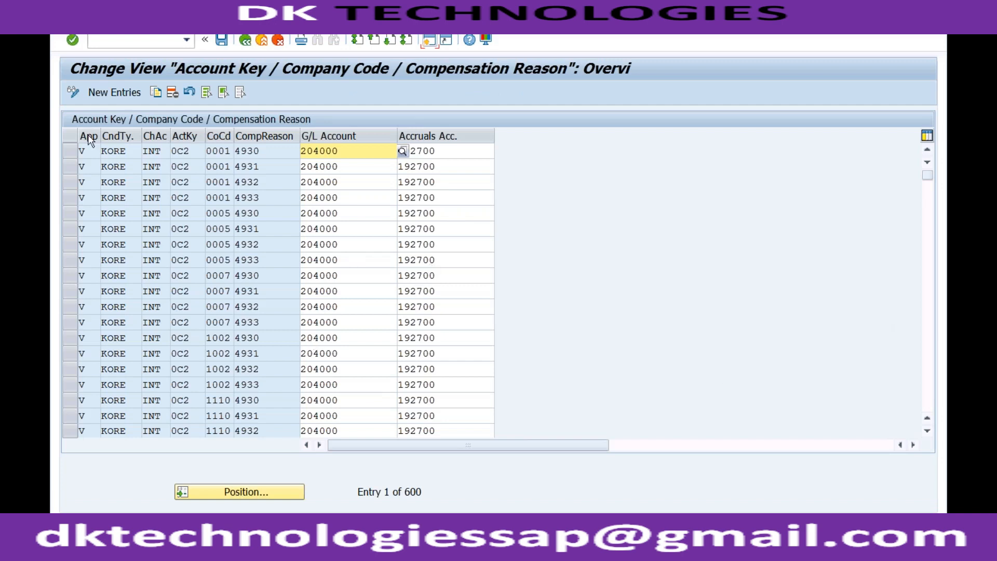
{"action": "left_click", "coordinate": [71, 151]}
{"action": "left_click", "coordinate": [155, 92]}
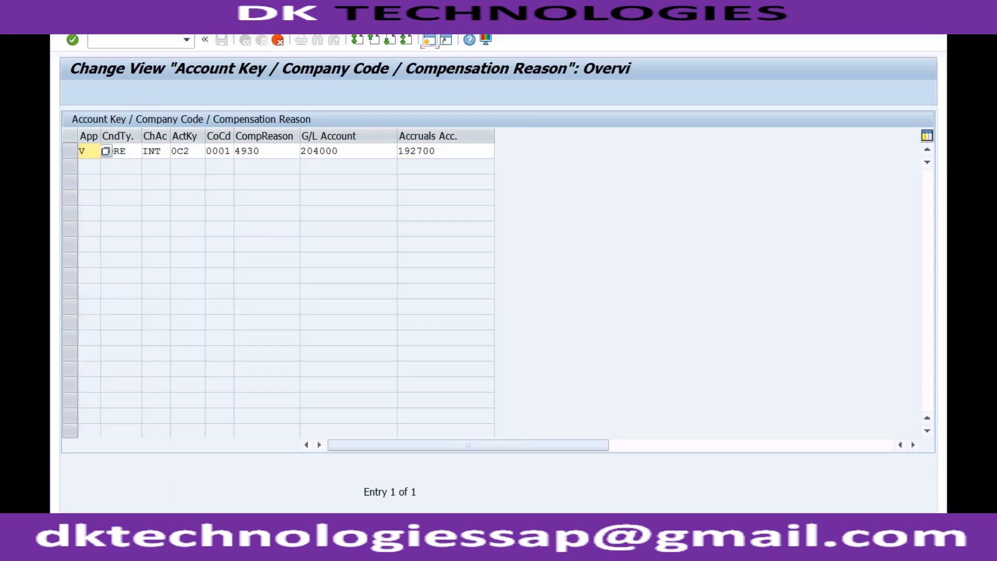
{"action": "key", "text": "Tab"}
{"action": "type", "text": "Y"}
{"action": "type", "text": "OFI"}
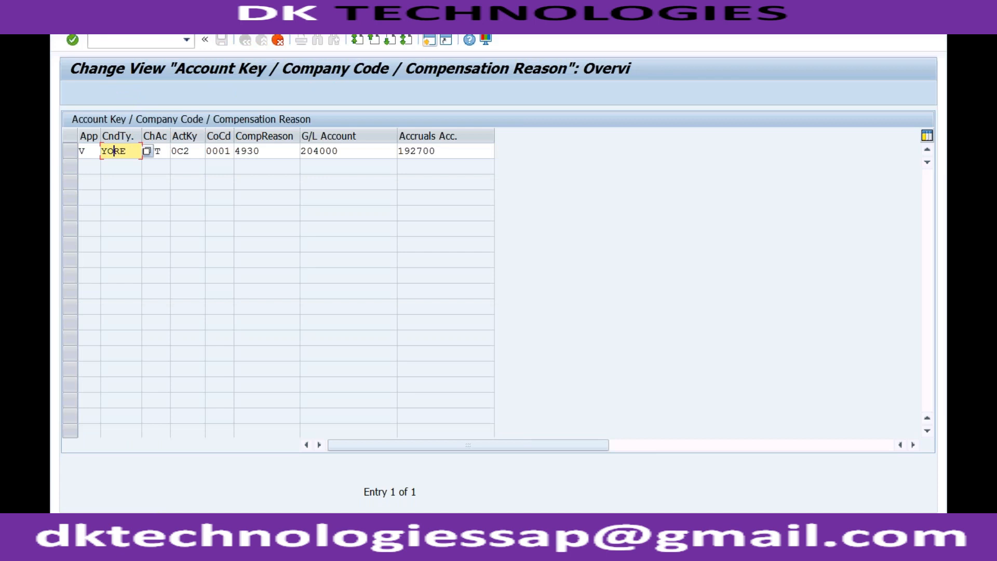
Set the copied entry's chart of accounts to RECH and its account key to ERL
{"action": "key", "text": "Tab"}
{"action": "key", "text": "shift+Right"}
{"action": "key", "text": "shift+Right"}
{"action": "key", "text": "shift+Right"}
{"action": "type", "text": "RECH"}
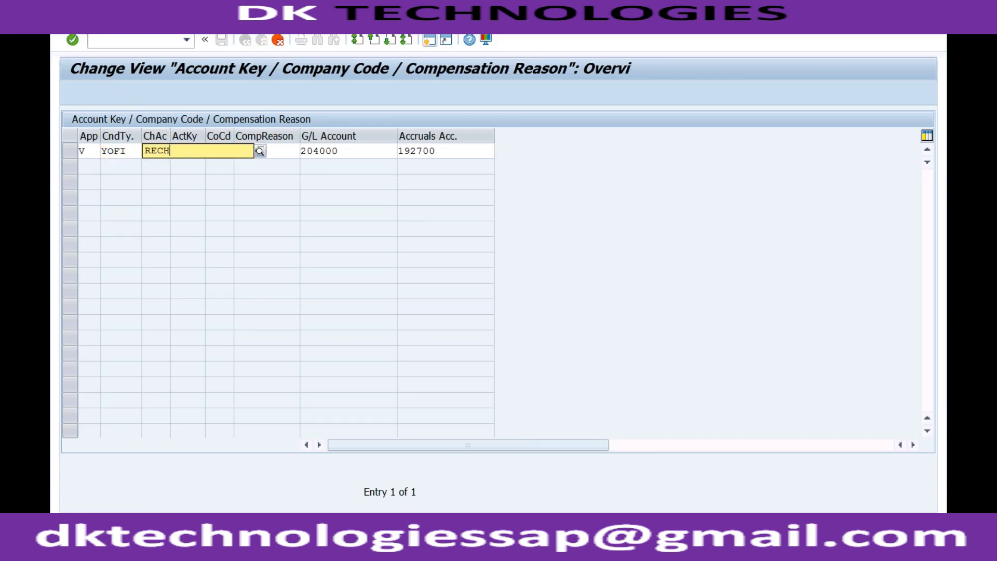
{"action": "key", "text": "Tab"}
{"action": "key", "text": "shift+Right"}
{"action": "key", "text": "shift+Right"}
{"action": "key", "text": "shift+Right"}
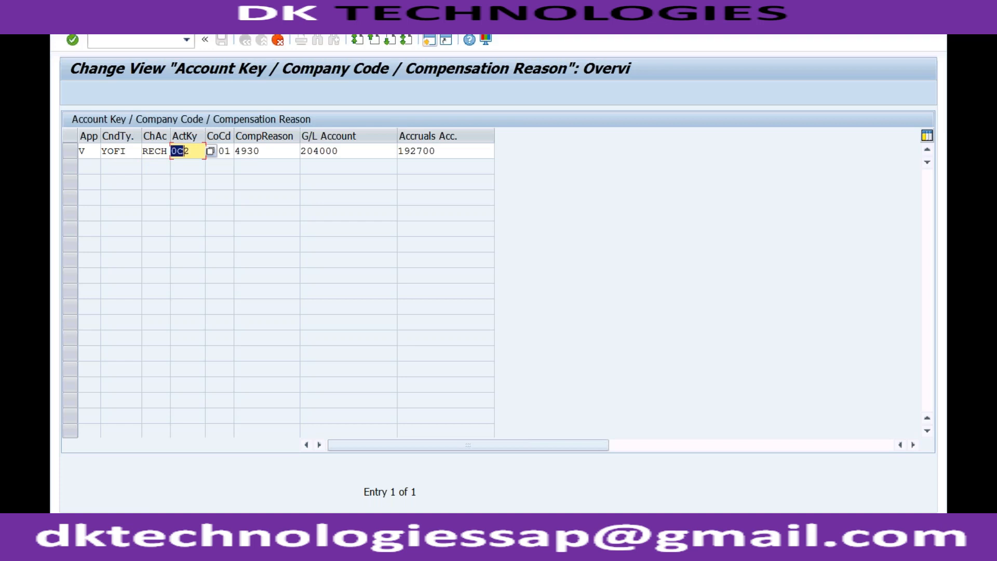
{"action": "type", "text": "ERL"}
{"action": "key", "text": "Tab"}
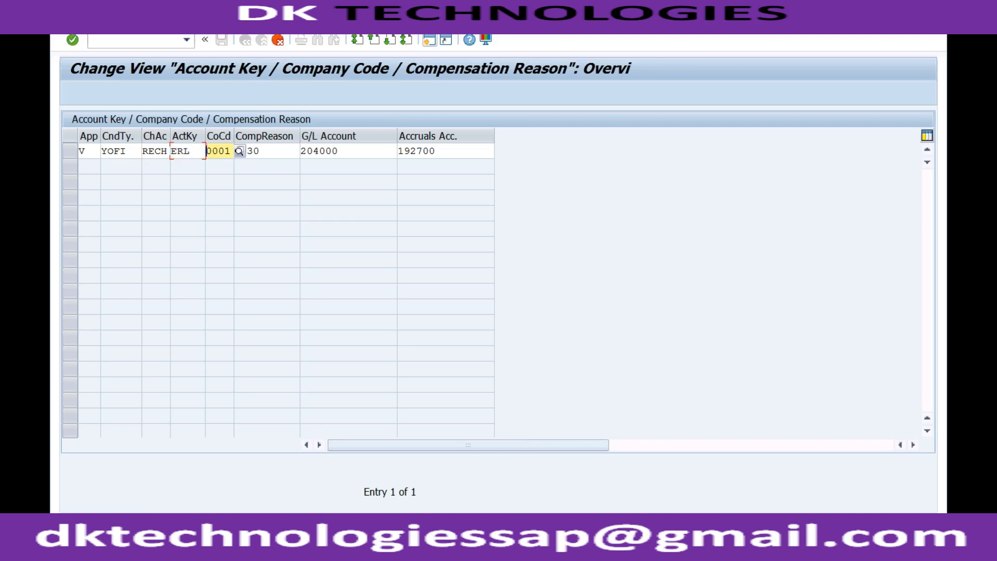
Set the copied entry's company code to RECH and clear its compensation reason
{"action": "key", "text": "shift+Right"}
{"action": "key", "text": "shift+Right"}
{"action": "key", "text": "shift+Right"}
{"action": "key", "text": "shift+Right"}
{"action": "type", "text": "RECH"}
{"action": "key", "text": "Tab"}
{"action": "key", "text": "shift+Right"}
{"action": "key", "text": "shift+Right"}
{"action": "key", "text": "shift+Right"}
{"action": "key", "text": "shift+Right"}
{"action": "key", "text": "Delete"}
{"action": "key", "text": "Tab"}
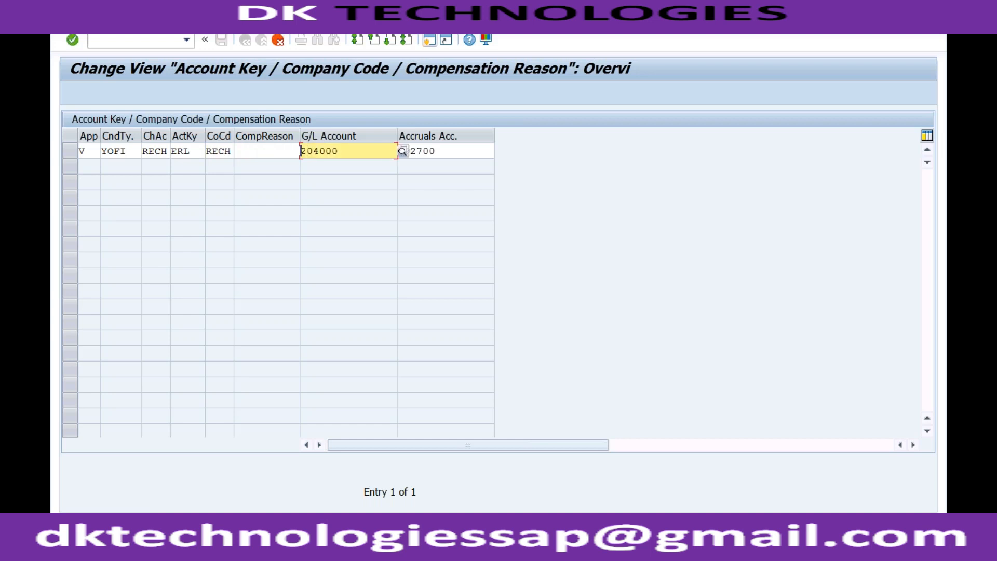
Set the copied entry's G/L account to 3000, clear its accruals account and accept the entry
{"action": "key", "text": "shift+Right"}
{"action": "key", "text": "shift+Right"}
{"action": "key", "text": "shift+Right"}
{"action": "key", "text": "shift+Right"}
{"action": "key", "text": "shift+Right"}
{"action": "key", "text": "shift+Right"}
{"action": "type", "text": "3000"}
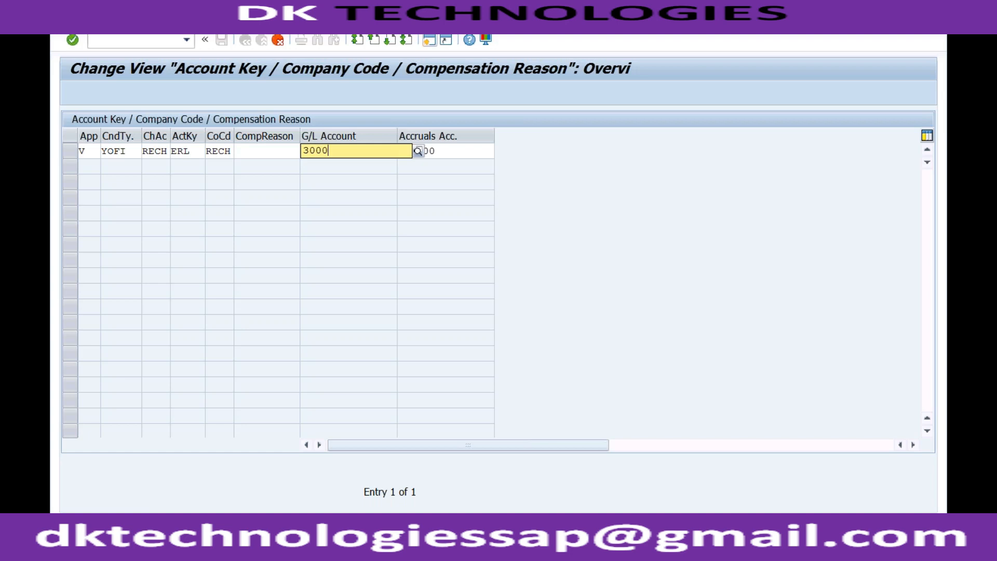
{"action": "key", "text": "Tab"}
{"action": "key", "text": "shift+Right"}
{"action": "key", "text": "shift+Right"}
{"action": "key", "text": "shift+Right"}
{"action": "key", "text": "shift+Right"}
{"action": "key", "text": "shift+Right"}
{"action": "key", "text": "shift+Right"}
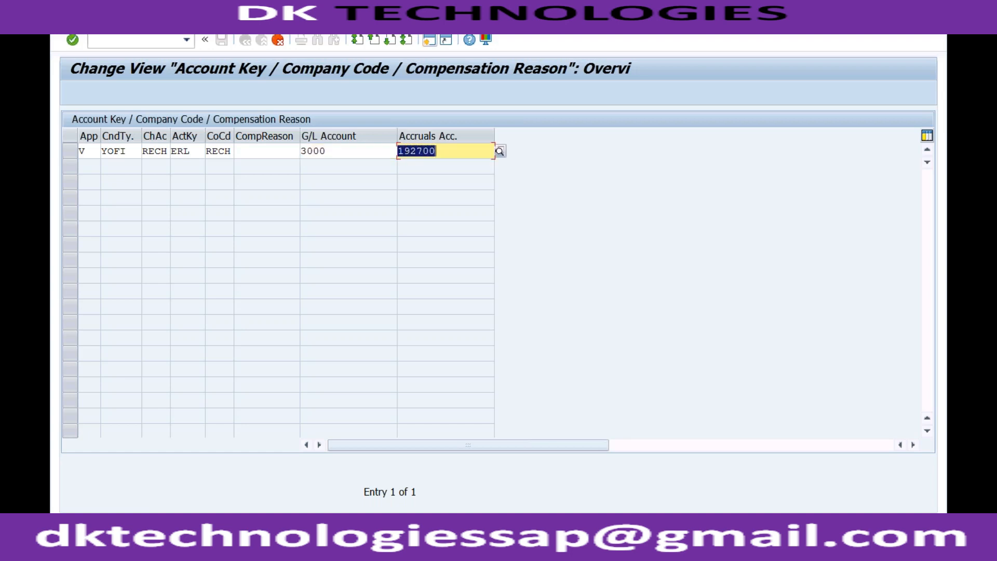
{"action": "key", "text": "Delete"}
{"action": "key", "text": "Return"}
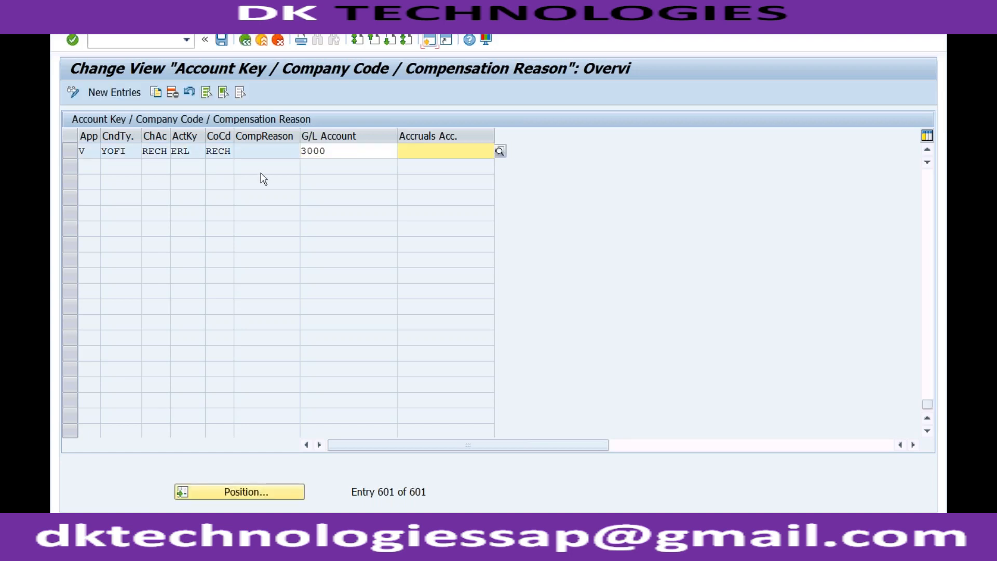
Save the new table 020 entry and leave the G/L account assignment transaction
{"action": "left_click", "coordinate": [221, 40]}
{"action": "left_click", "coordinate": [338, 250]}
{"action": "left_click", "coordinate": [245, 40]}
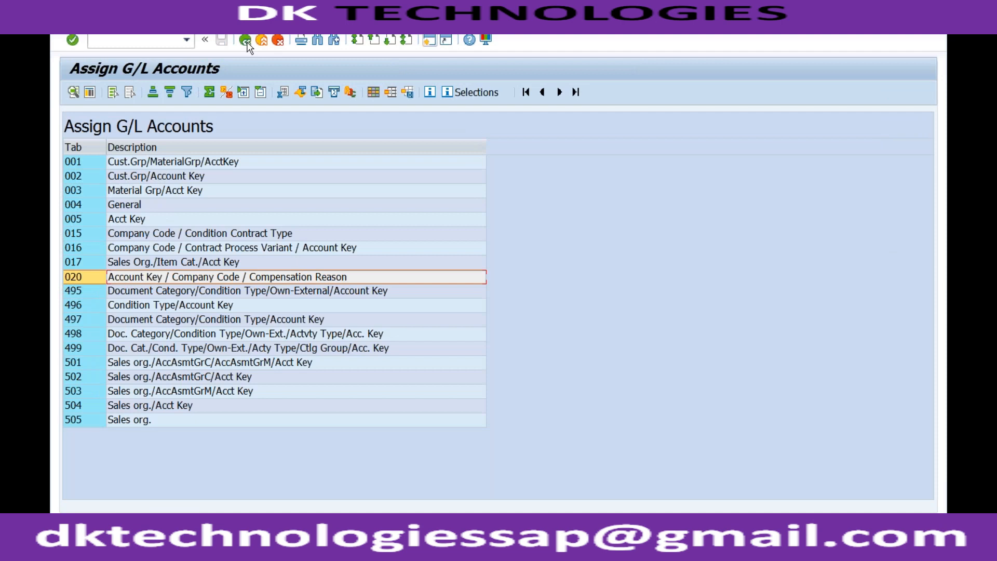
{"action": "left_click", "coordinate": [245, 40]}
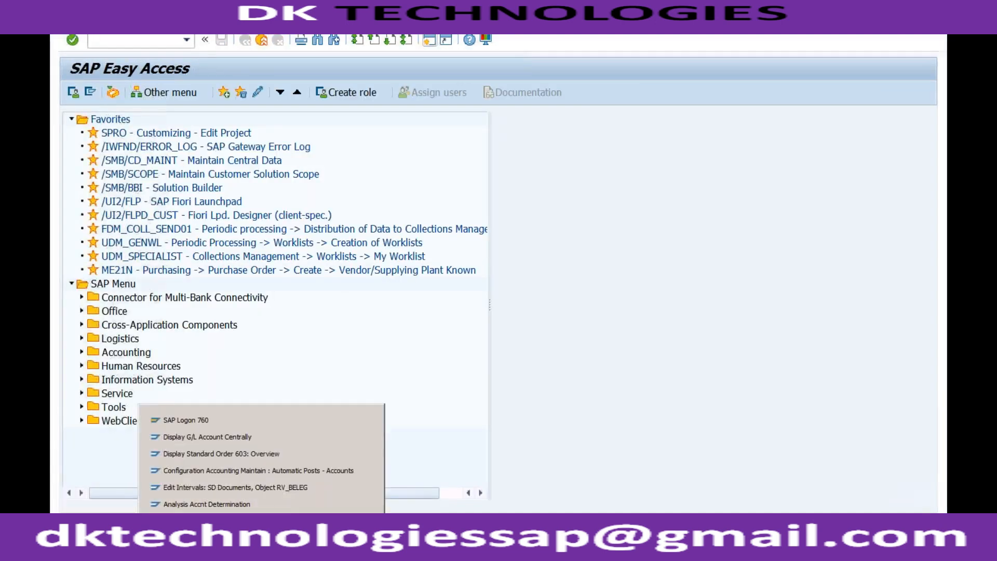
Return to the billing session, leave the analysis and try to release the F2 invoice to accounting
{"action": "left_click", "coordinate": [244, 504]}
{"action": "left_click", "coordinate": [245, 42]}
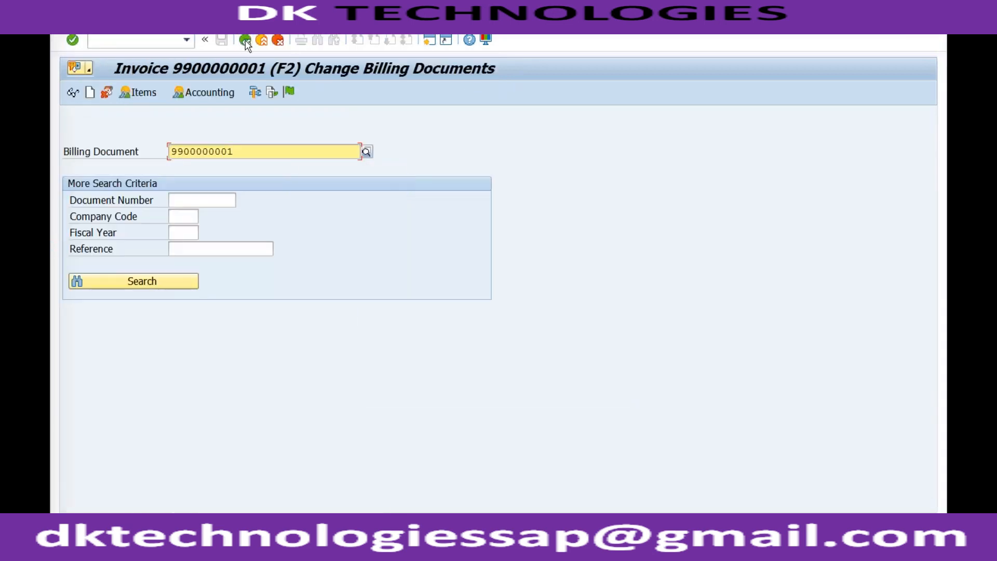
{"action": "left_click", "coordinate": [289, 93]}
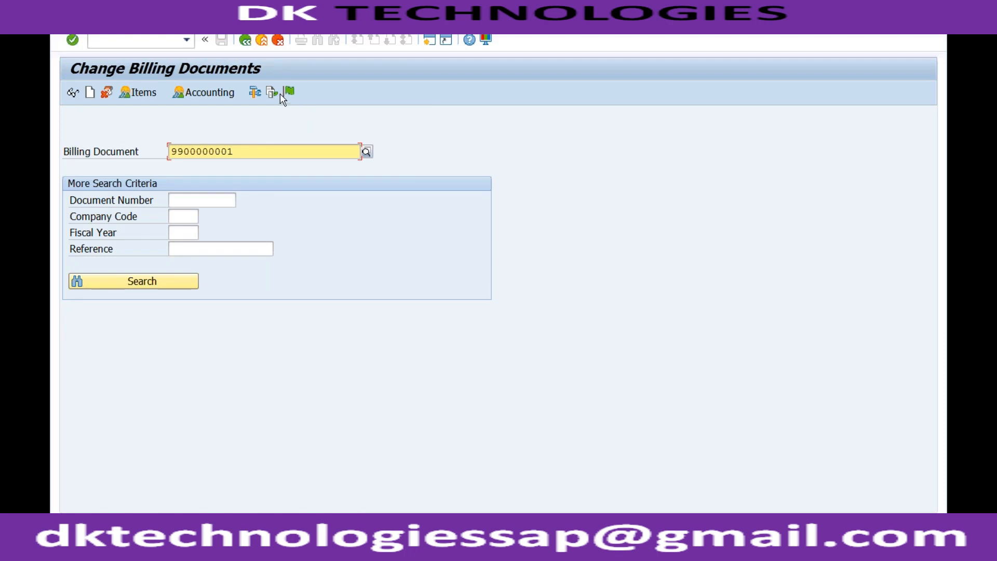
Open the invoice's account determination analysis again and display the details of condition type PR00
{"action": "left_click", "coordinate": [265, 22]}
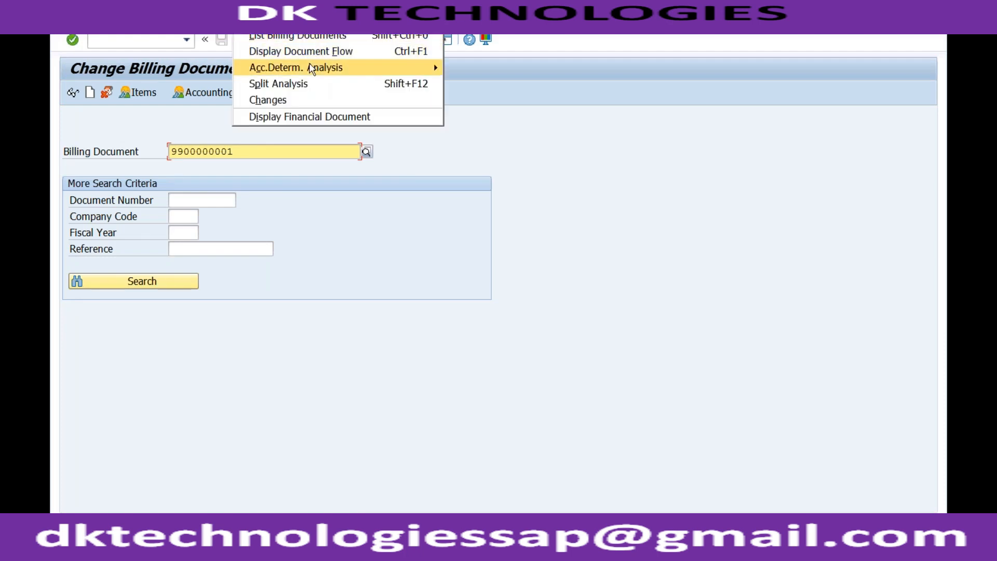
{"action": "mouse_move", "coordinate": [420, 69]}
{"action": "left_click", "coordinate": [470, 67]}
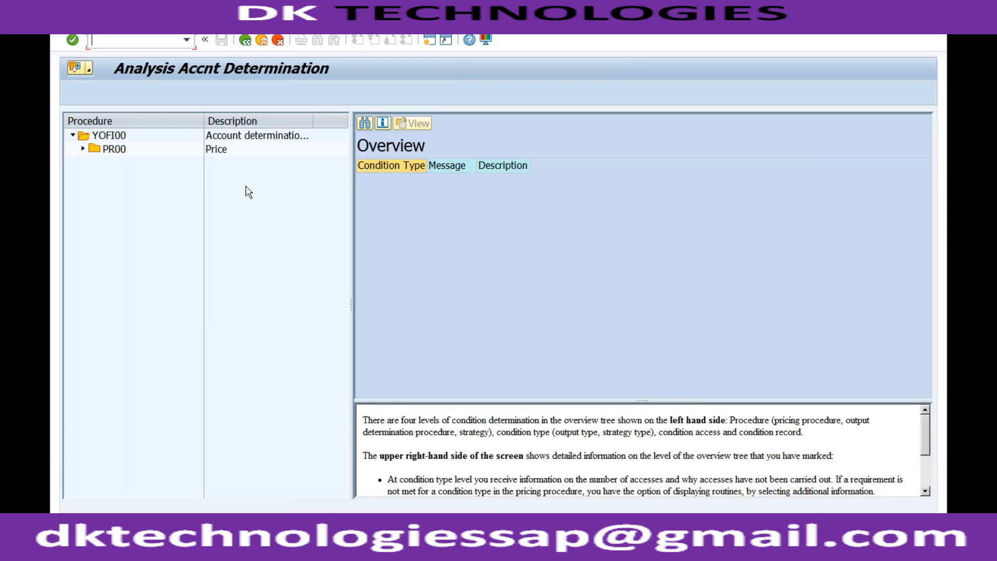
{"action": "left_click", "coordinate": [83, 149]}
{"action": "left_click", "coordinate": [118, 150]}
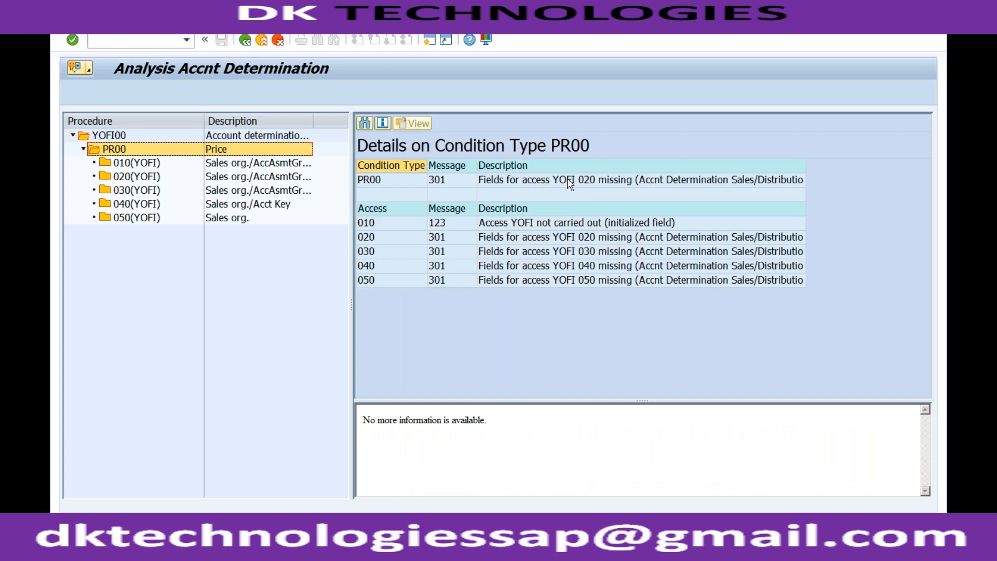
Check the messages for PR00's accesses 020, 030, 040 and 050, and exit to the SAP Easy Access screen
{"action": "left_click", "coordinate": [579, 238]}
{"action": "left_click", "coordinate": [580, 253]}
{"action": "left_click", "coordinate": [580, 267]}
{"action": "left_click", "coordinate": [580, 281]}
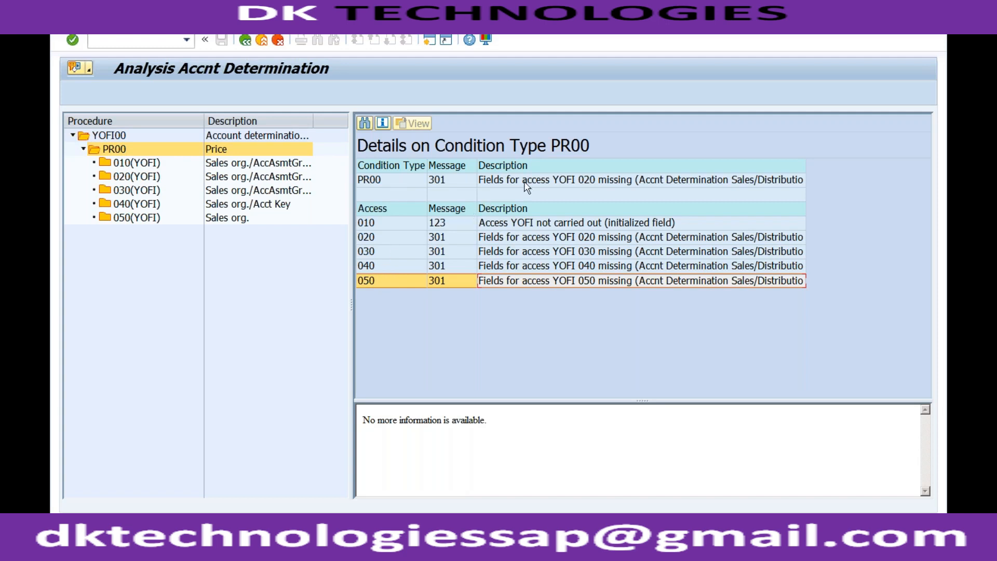
{"action": "left_click", "coordinate": [263, 41]}
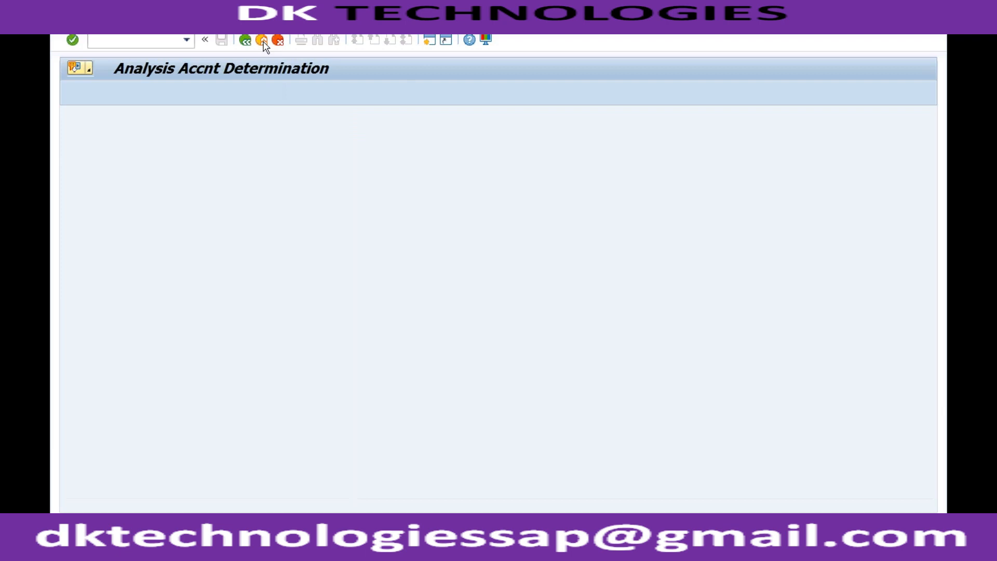
{"action": "left_click", "coordinate": [263, 41]}
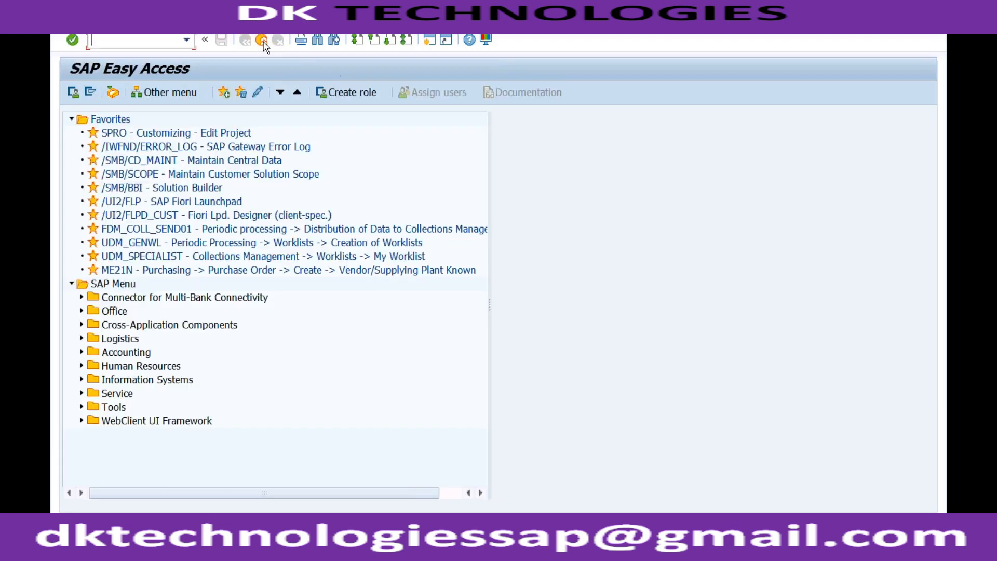